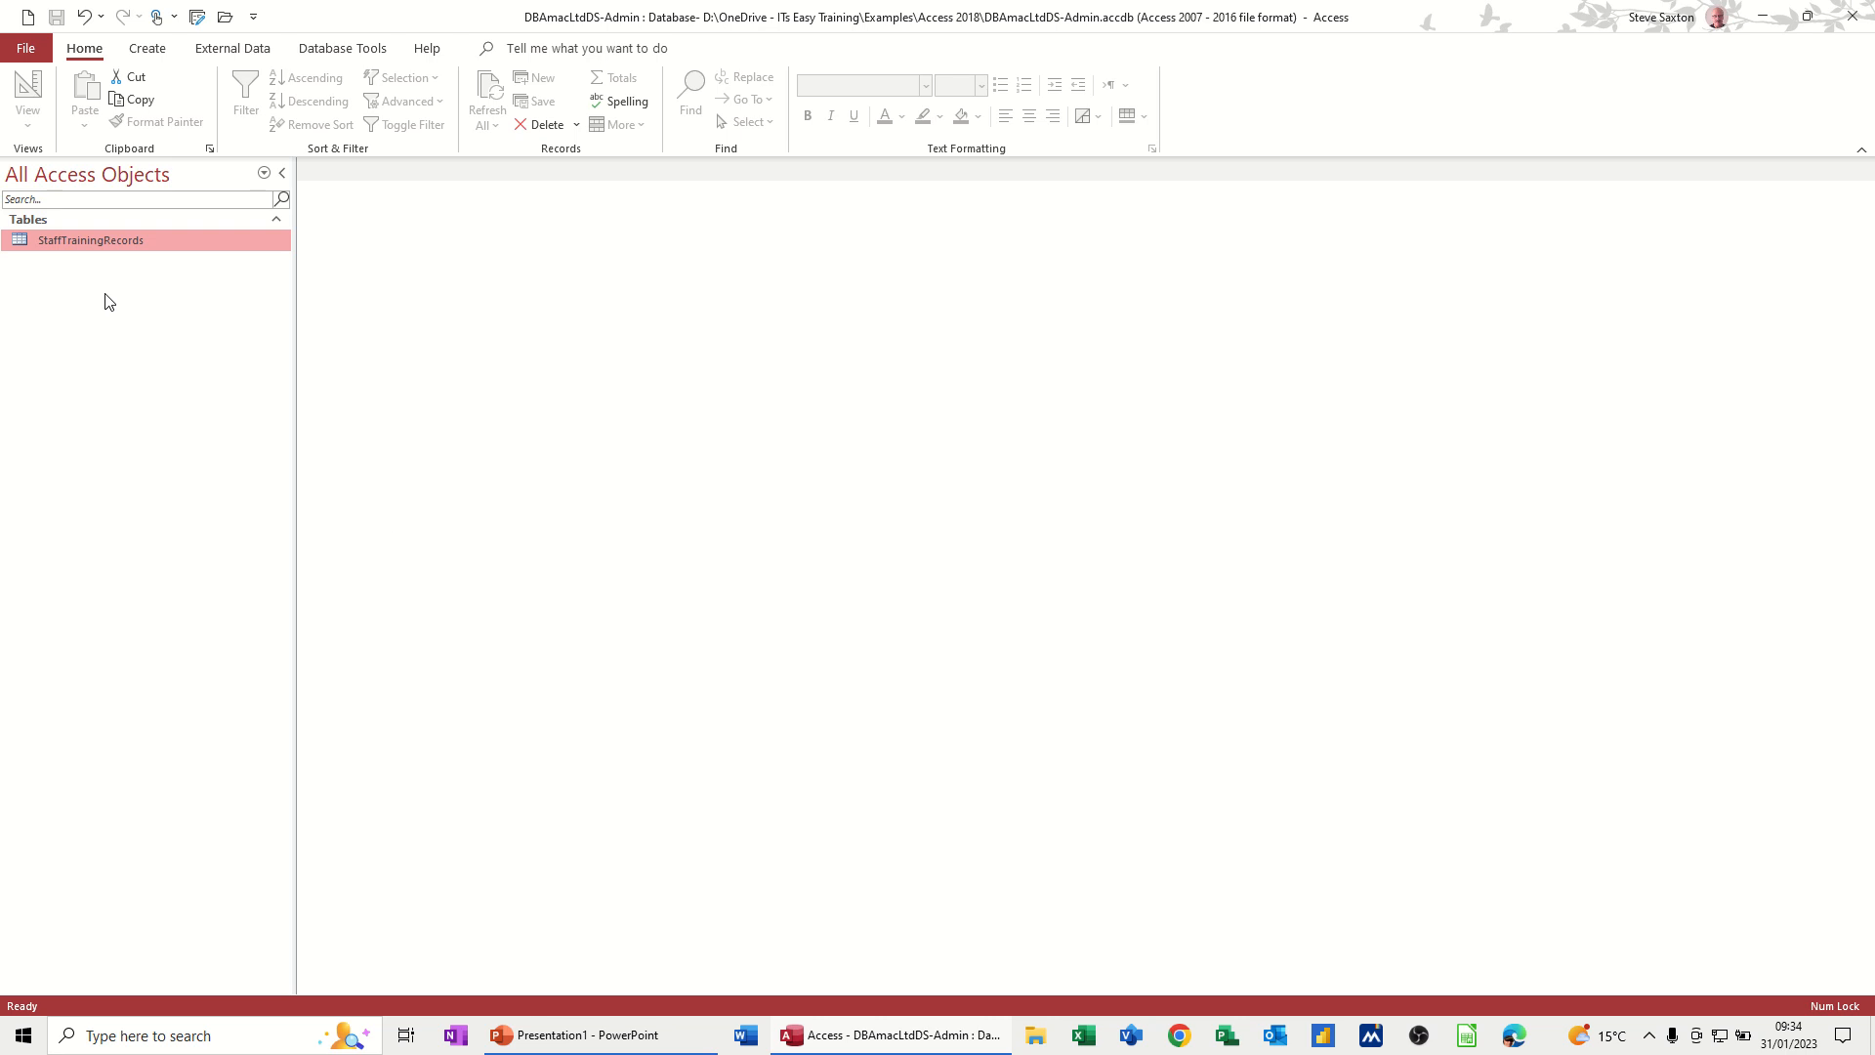
Add a field named Deduction with the Calculated data type below DateJoined in the StaffTrainingRecords table's Design view.
double_click(47, 245)
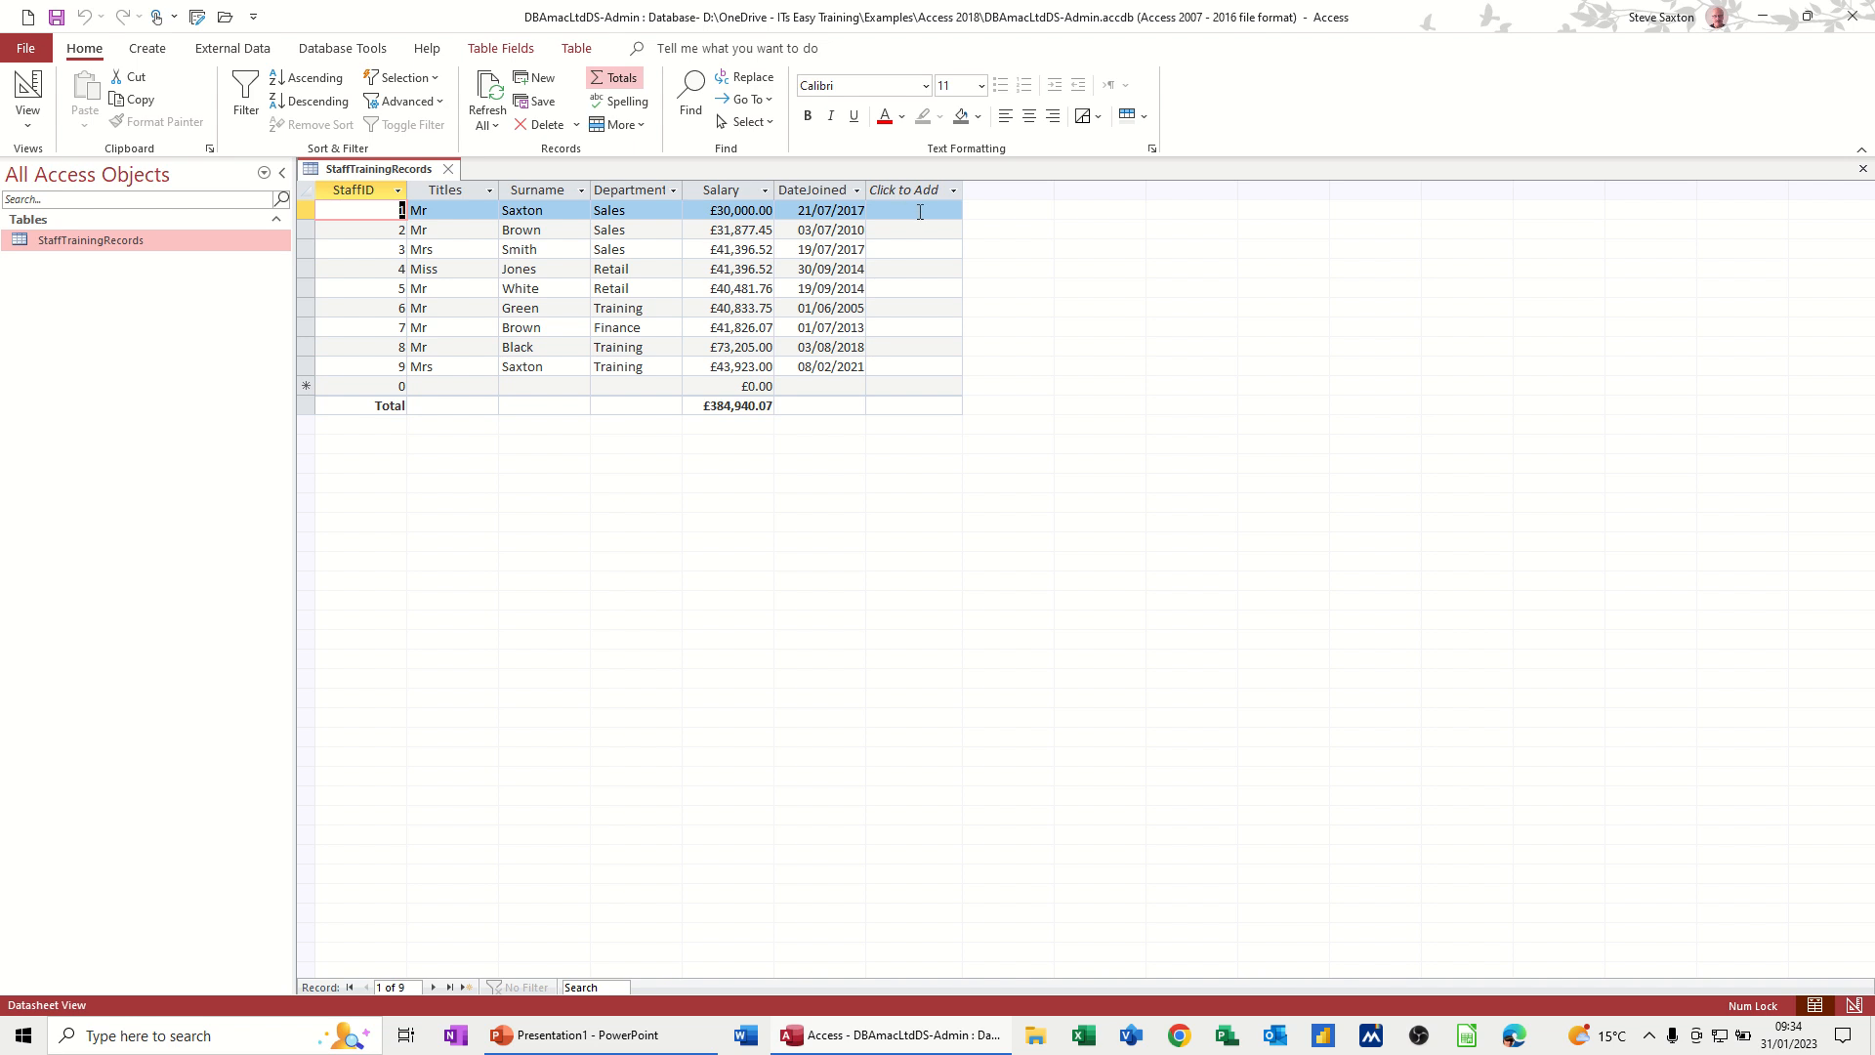
click(29, 86)
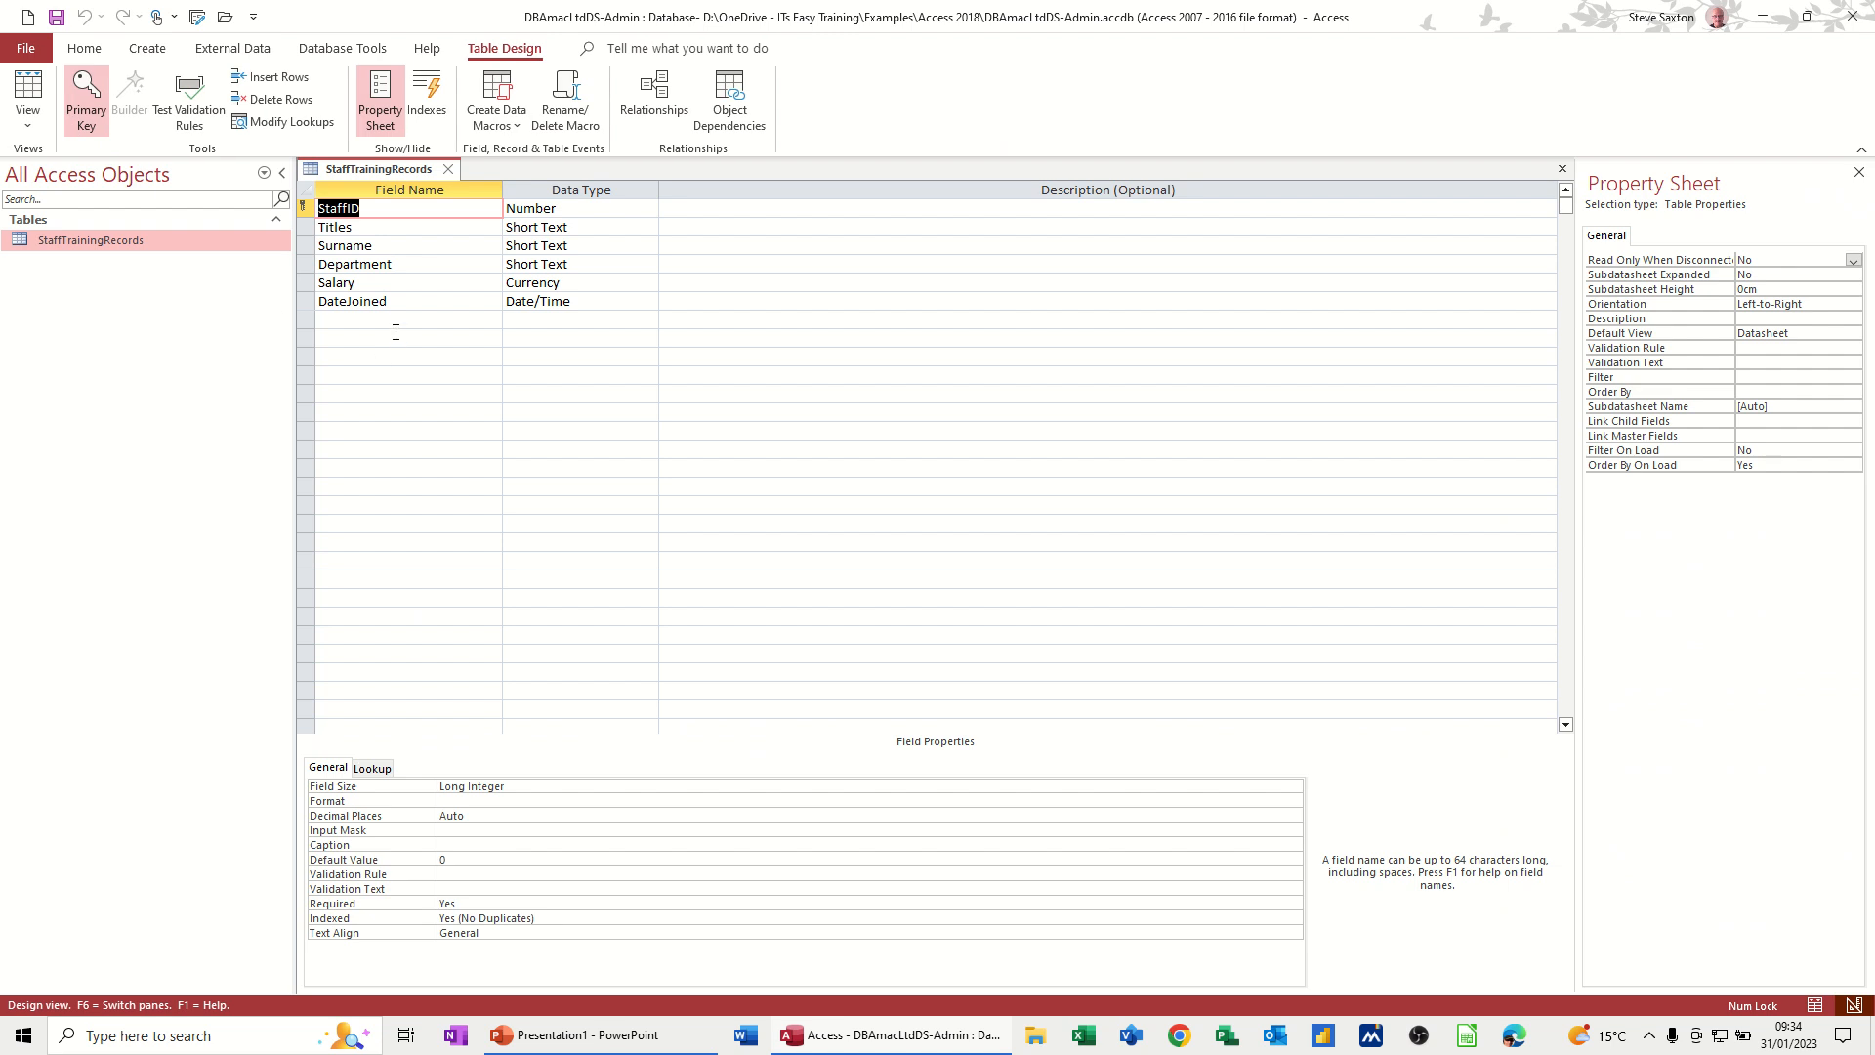
click(380, 324)
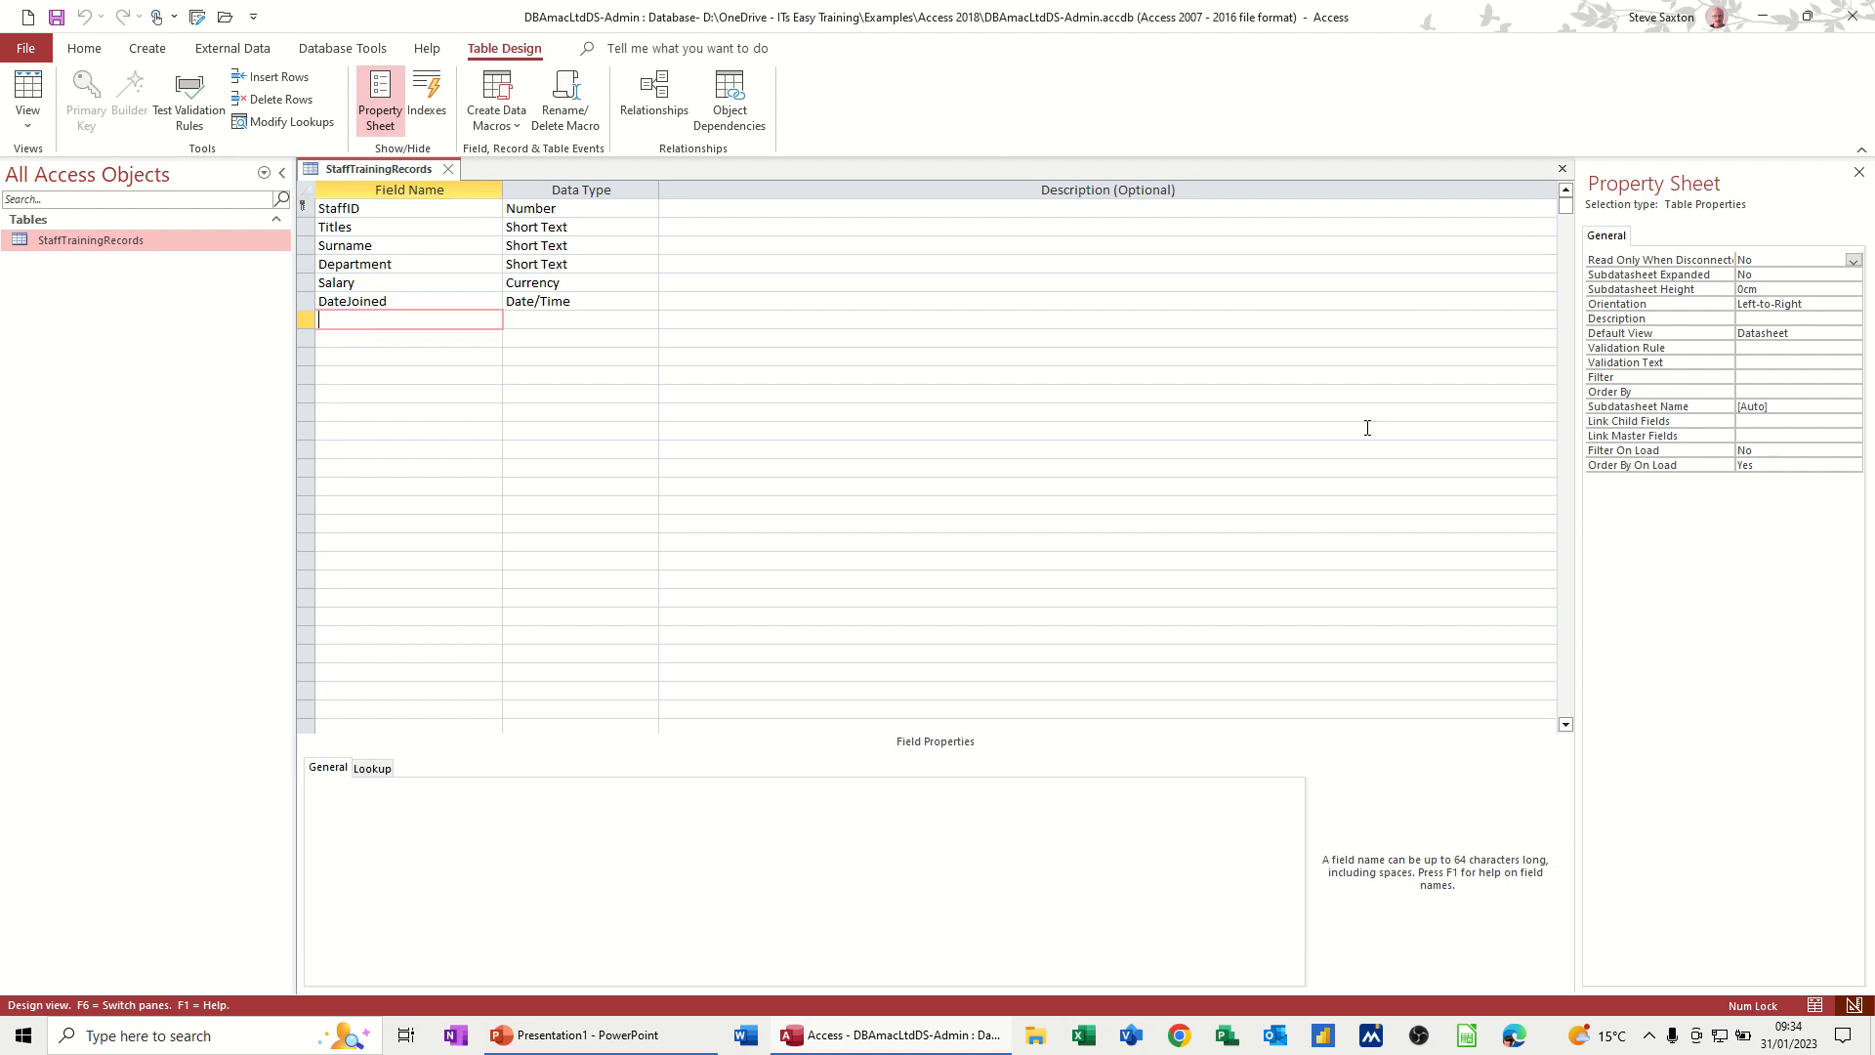
text(Deduction)
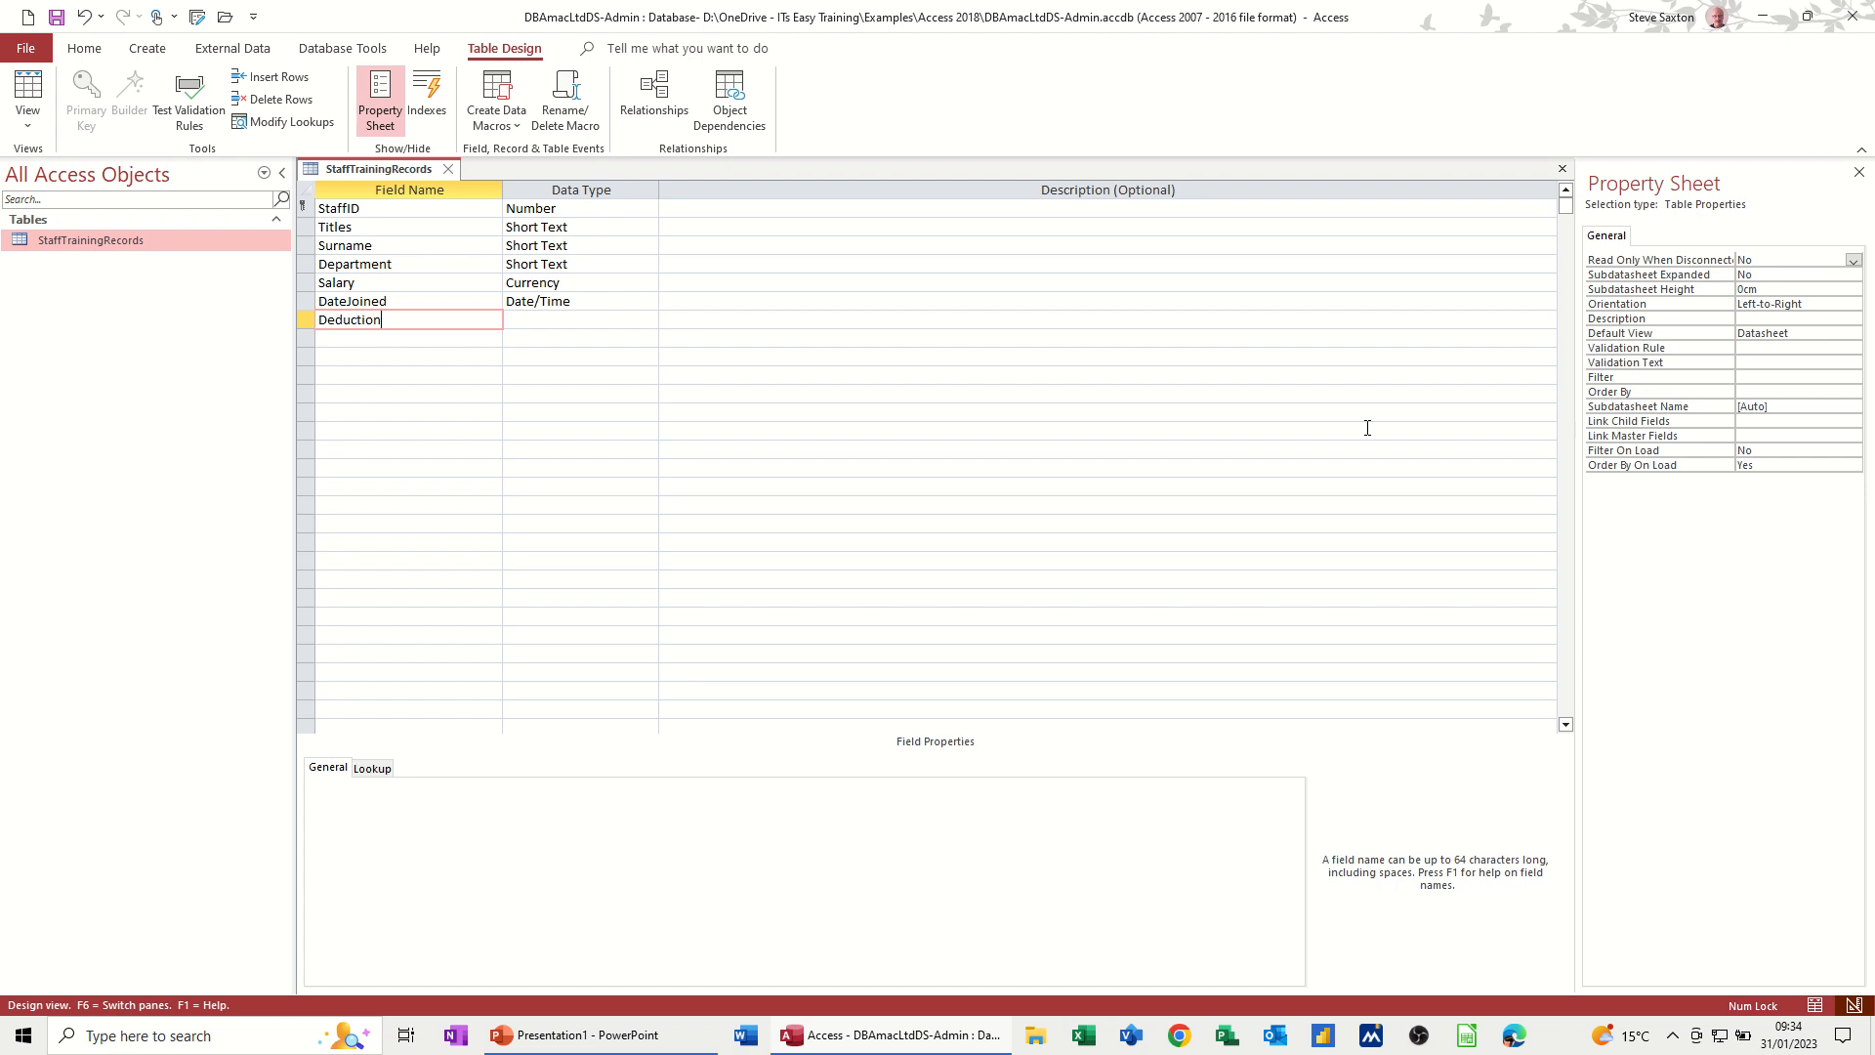
key(Tab)
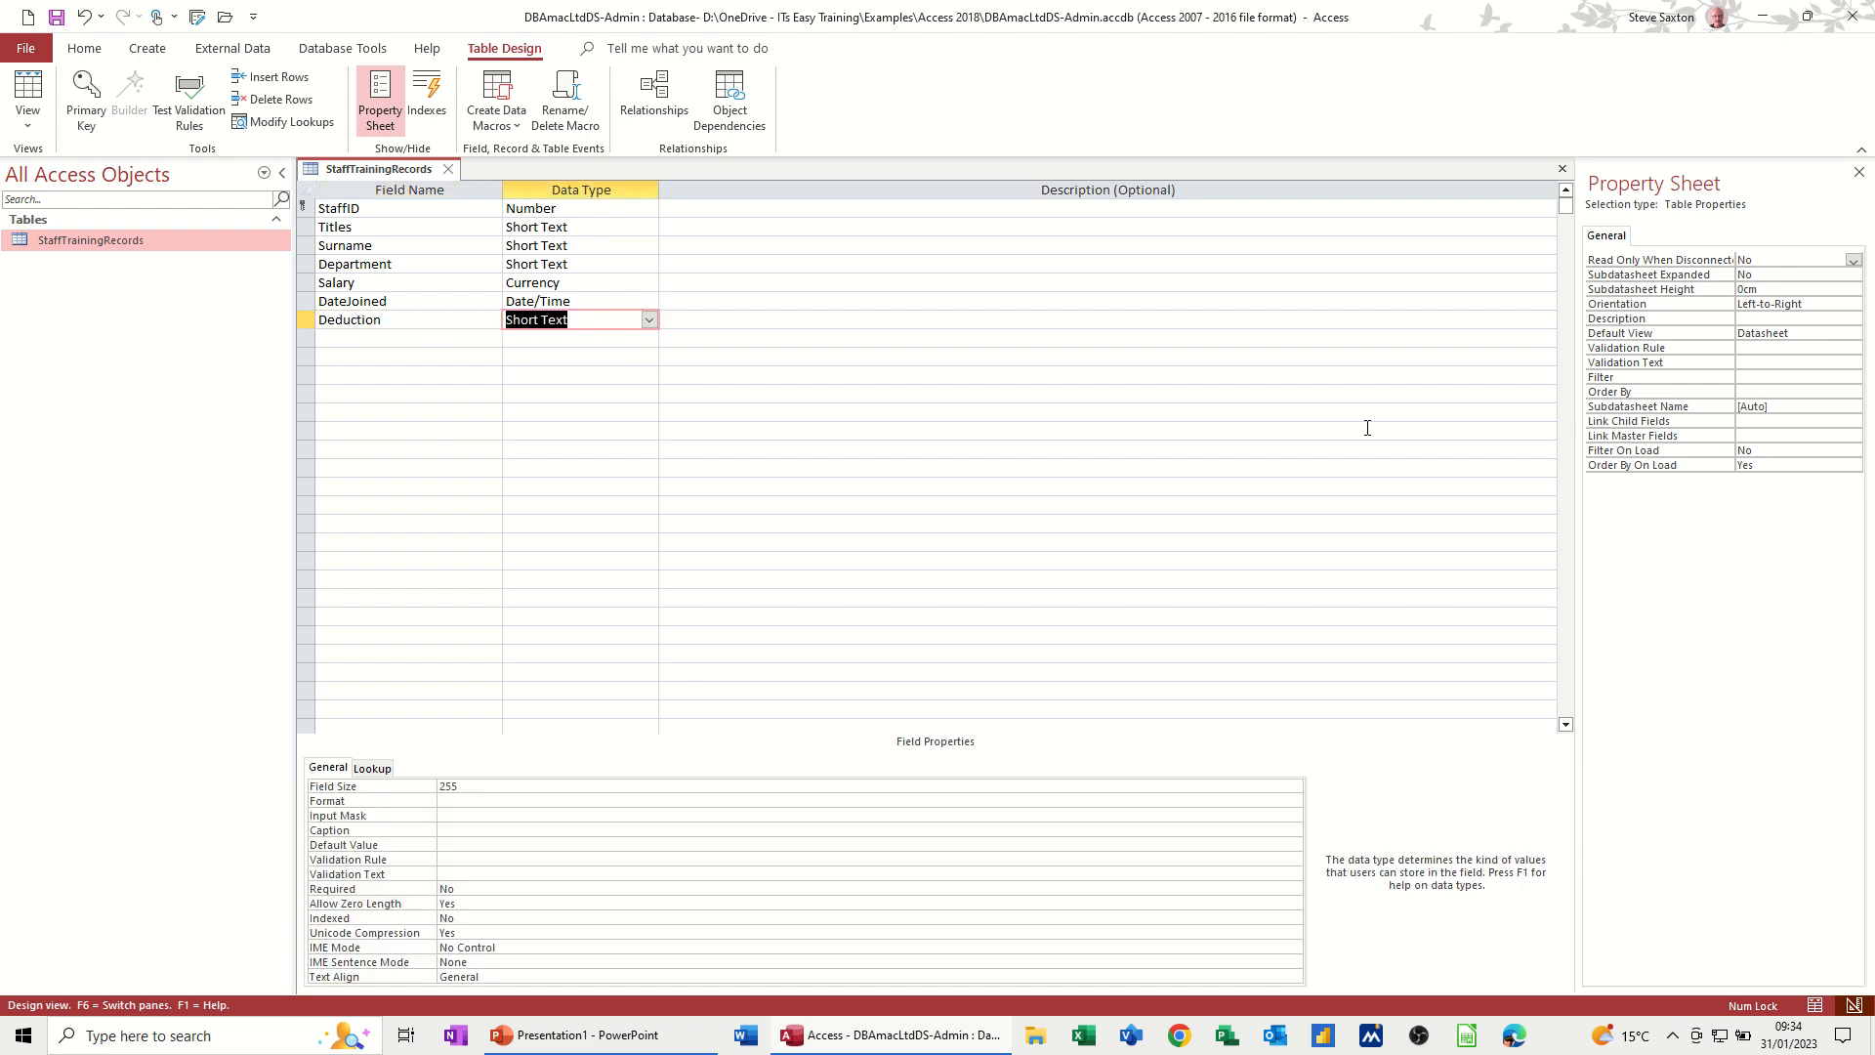
text(calculated)
key(Return)
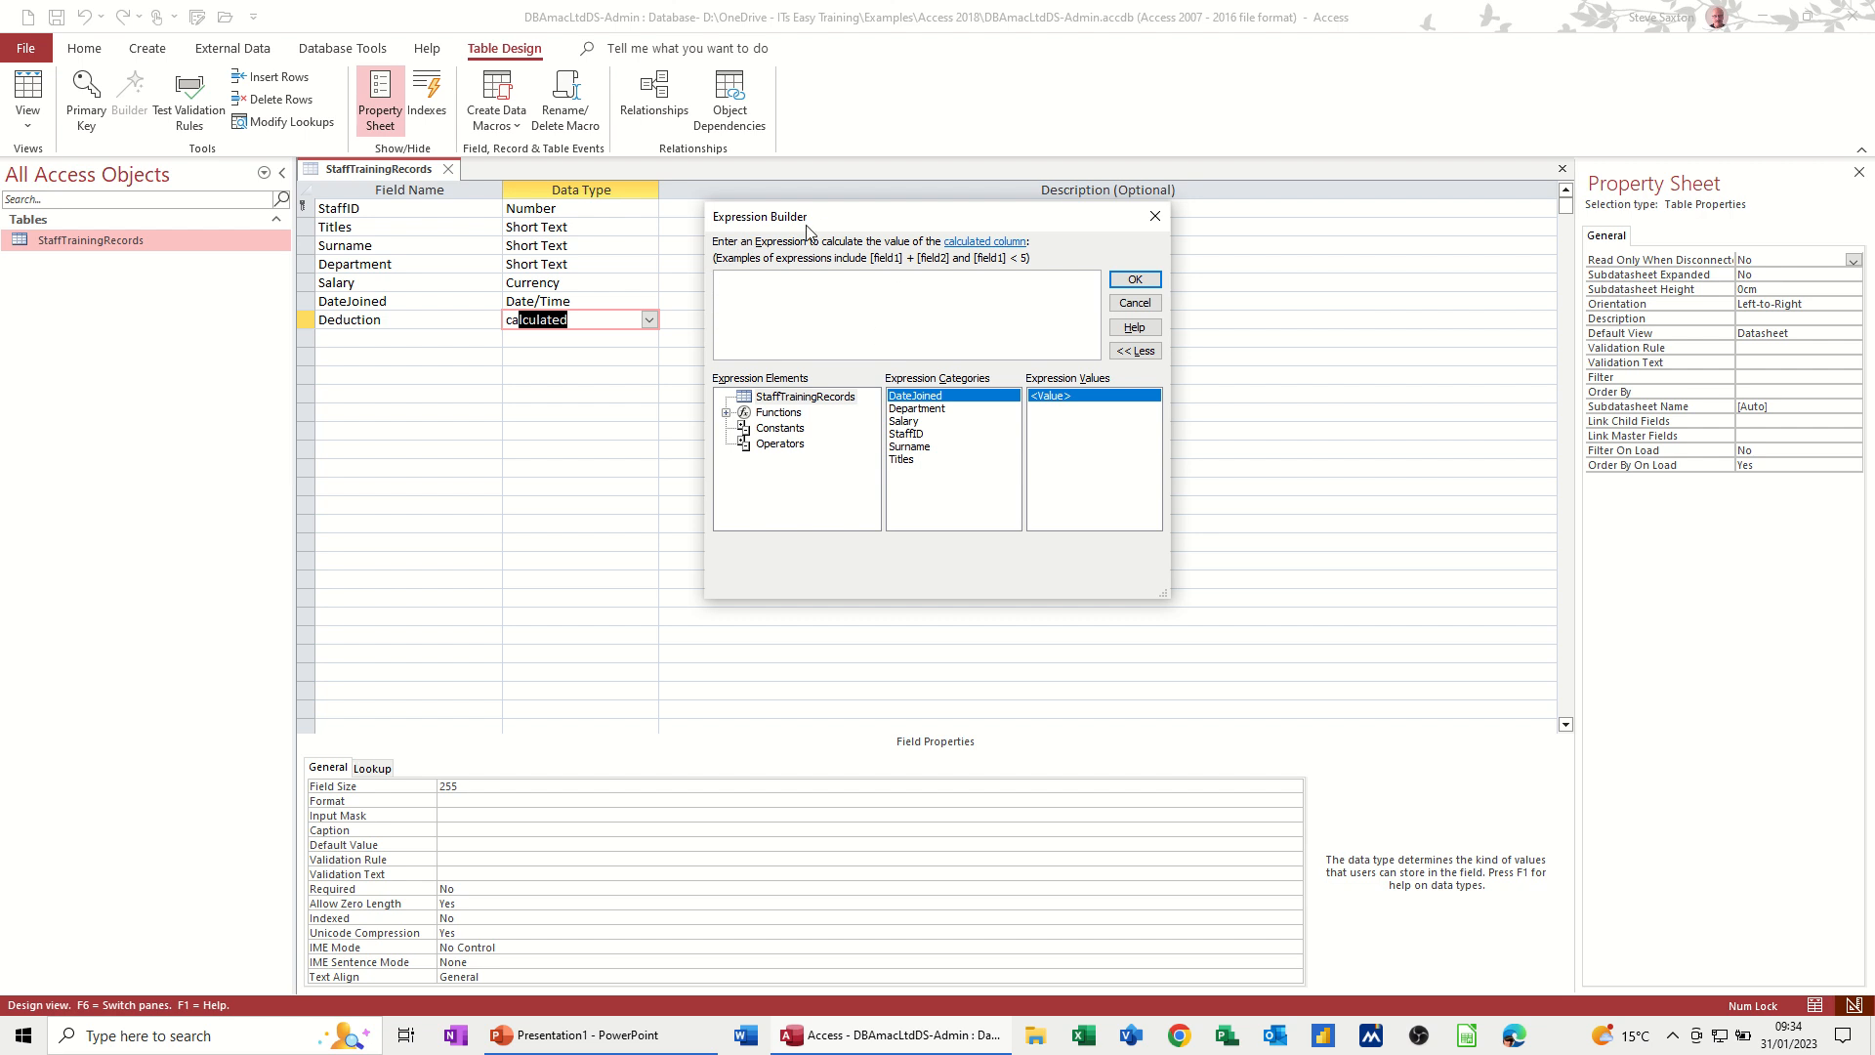
Set the Deduction field's expression to [Salary]*0.3.
double_click(905, 422)
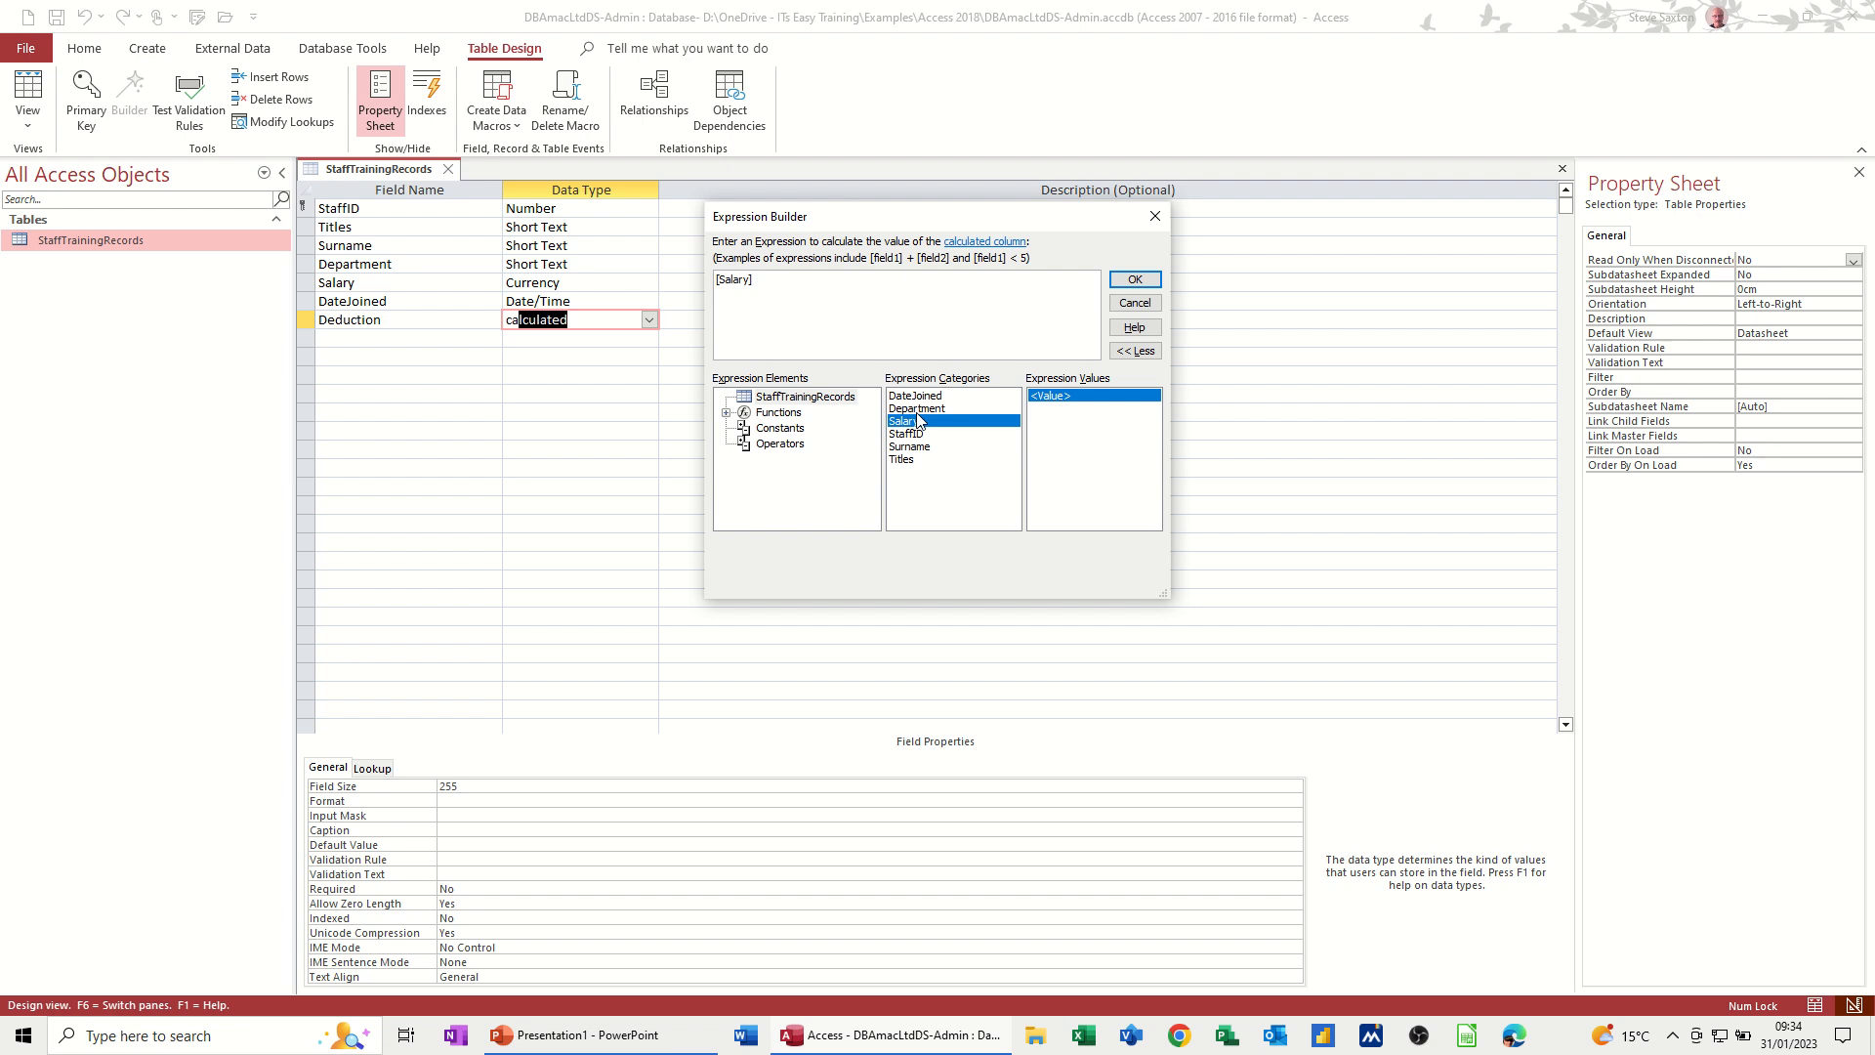
text(*)
click(1135, 279)
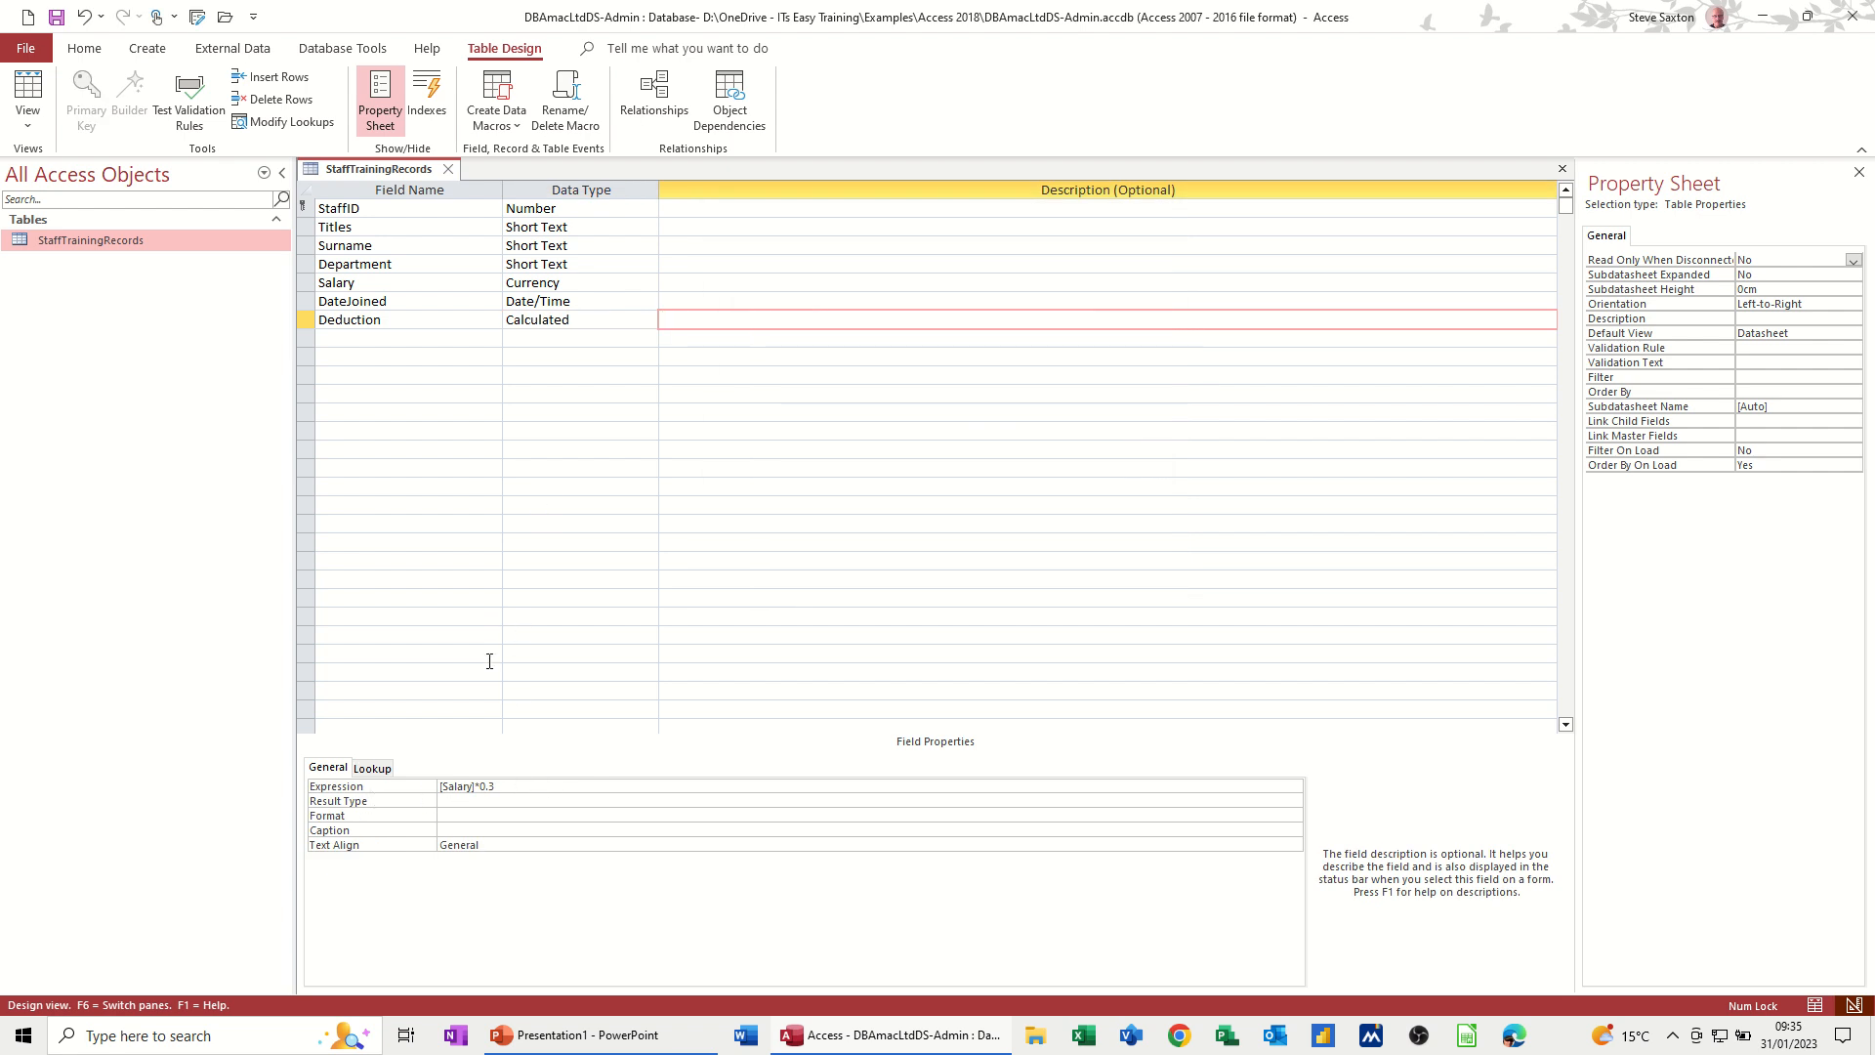
Format the Deduction field as Currency, and save and check the StaffTrainingRecords table in Datasheet view before closing it.
click(453, 815)
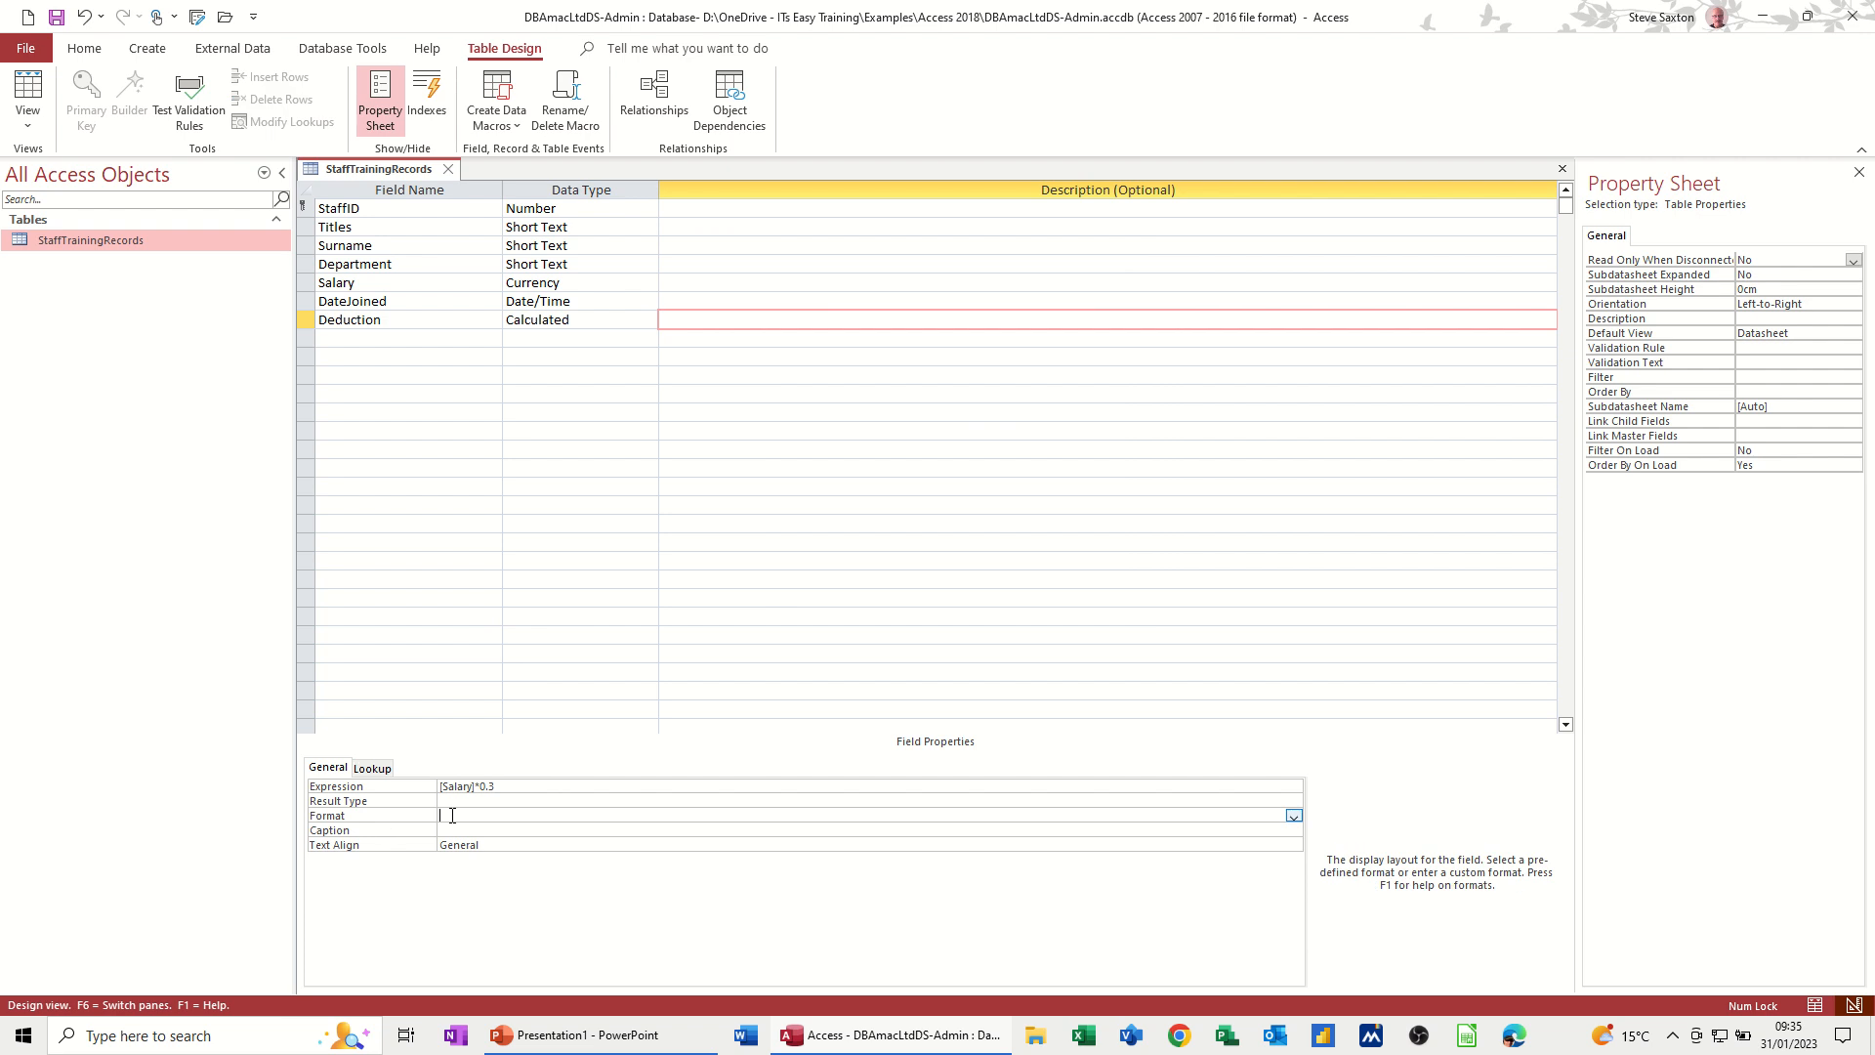
click(1293, 816)
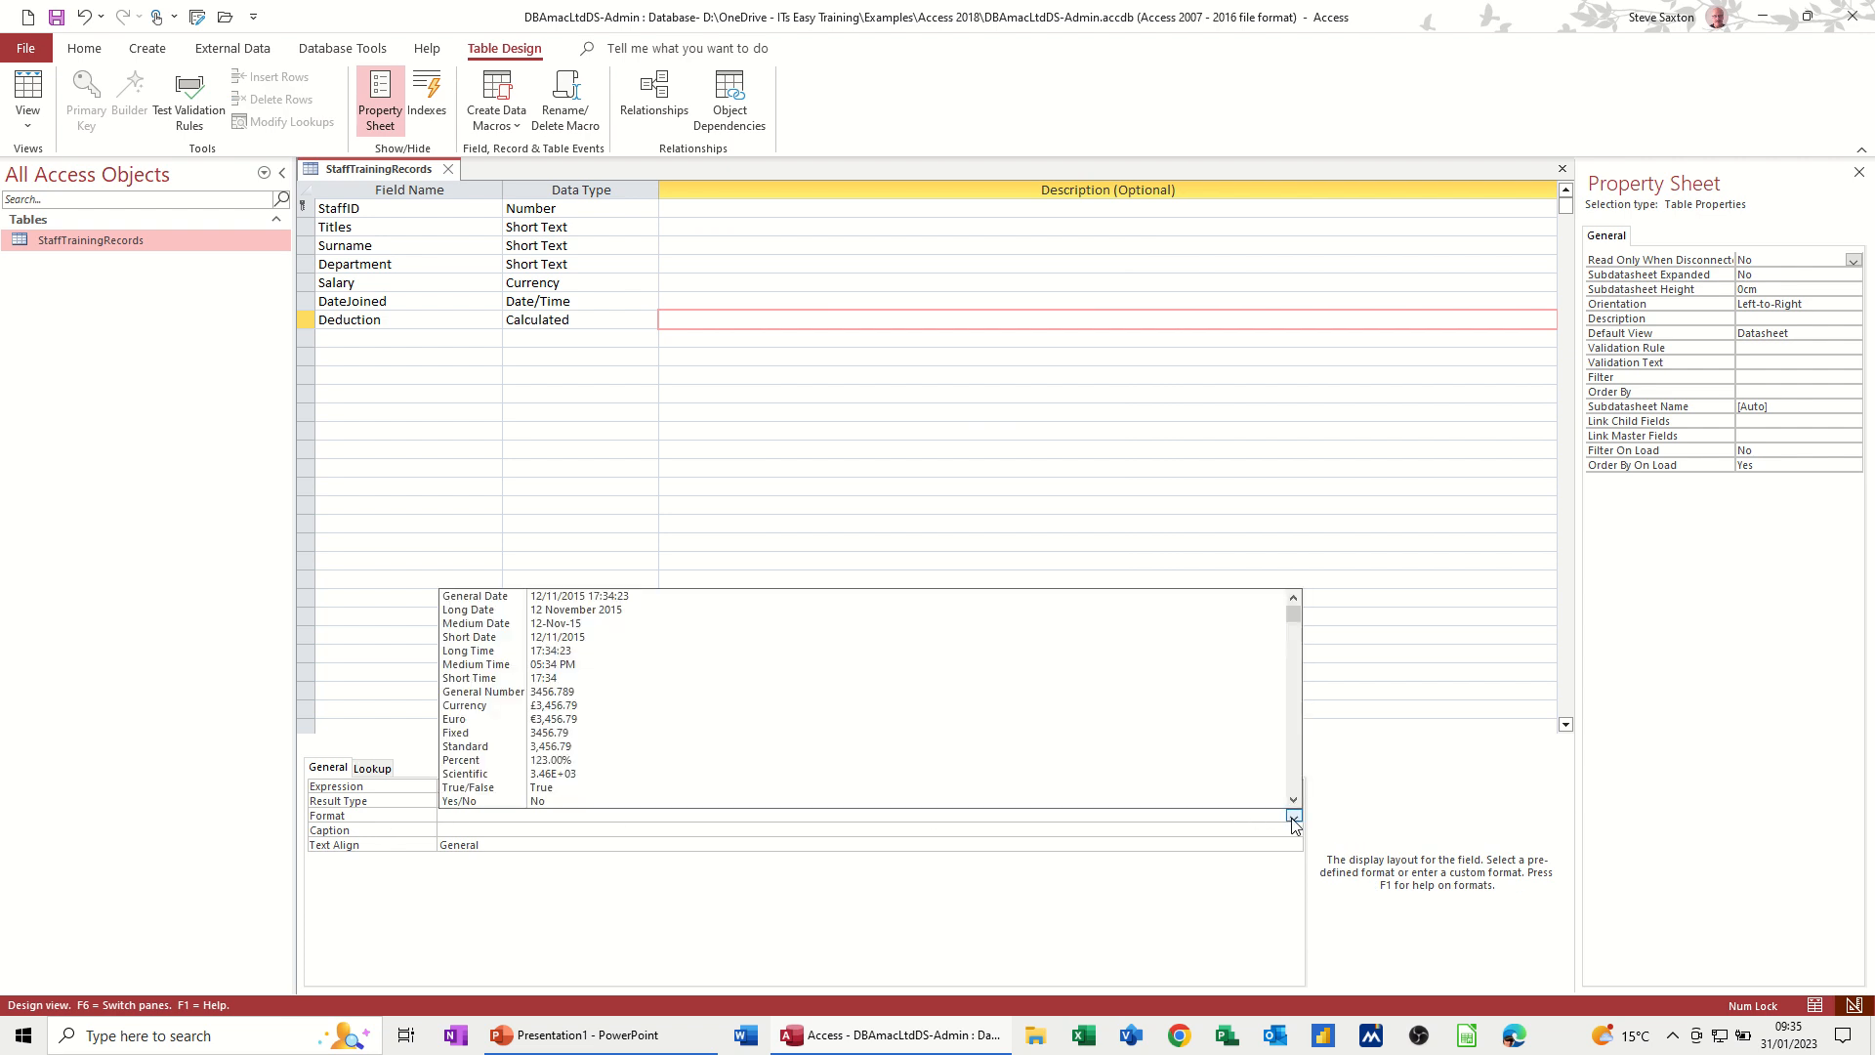
click(521, 704)
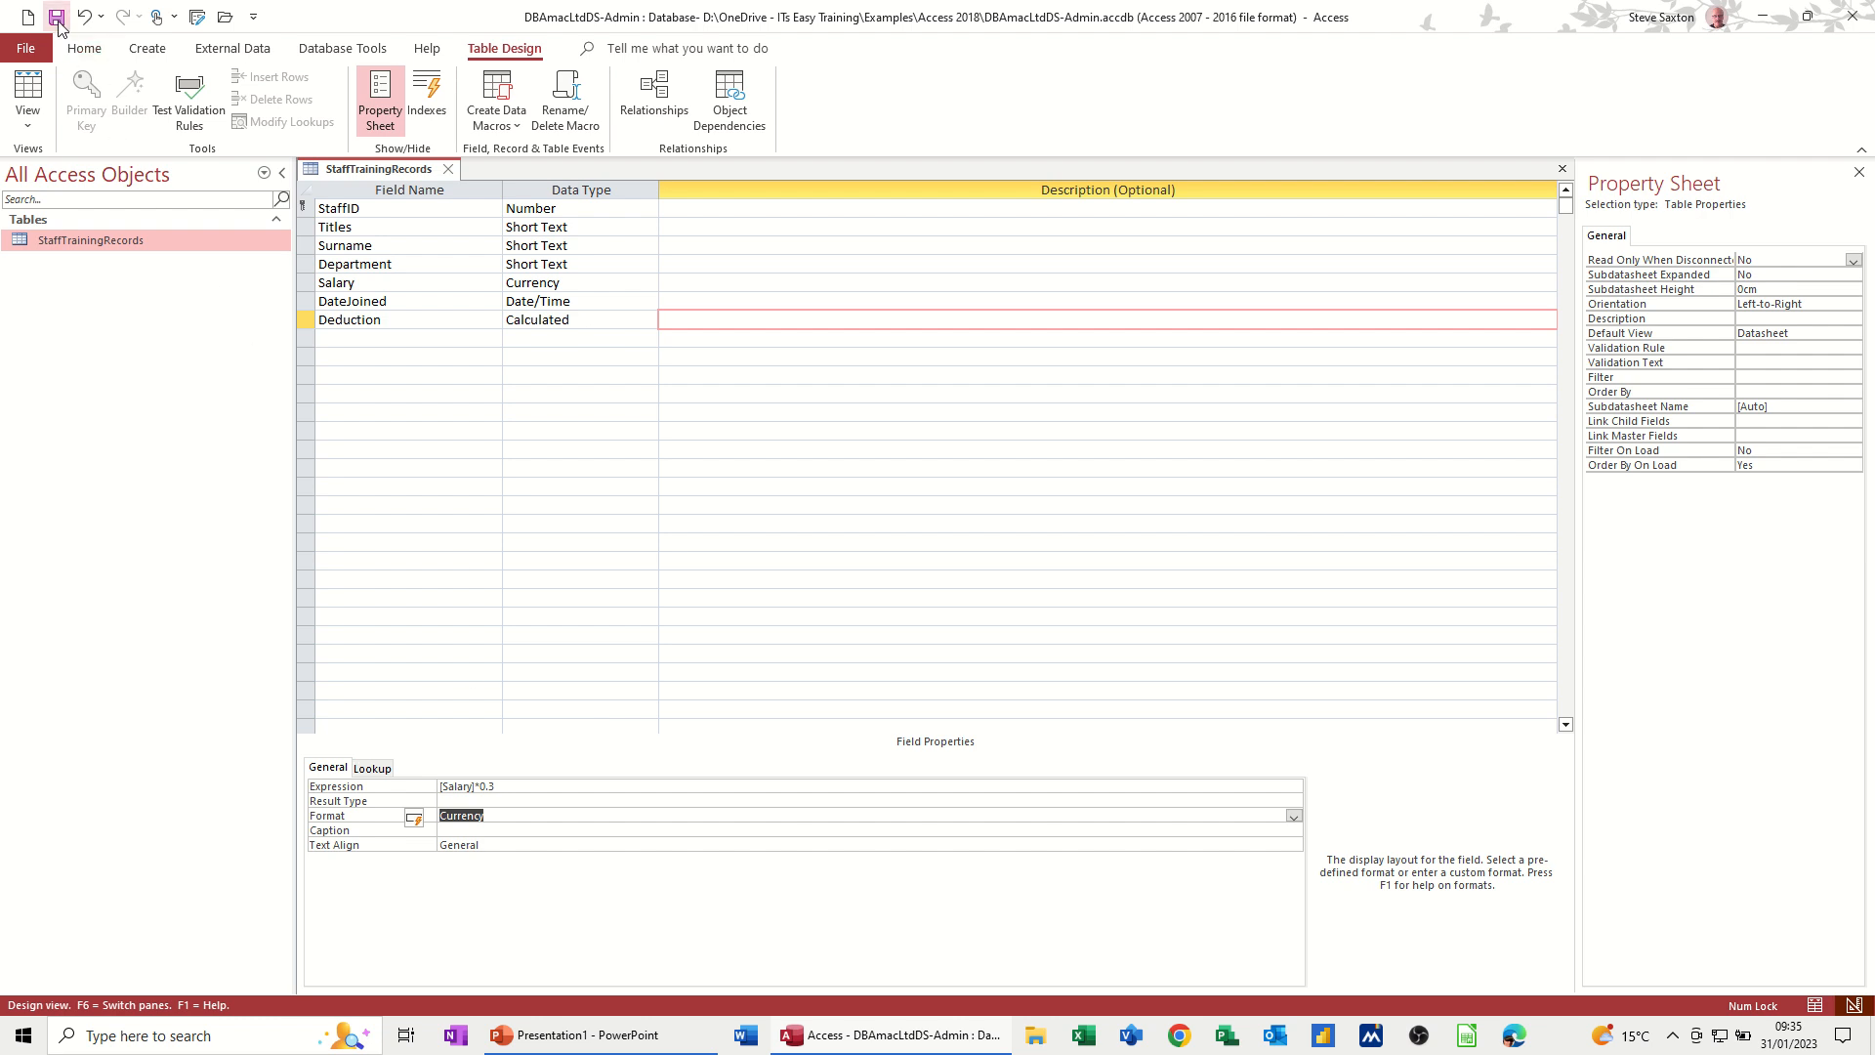
click(28, 88)
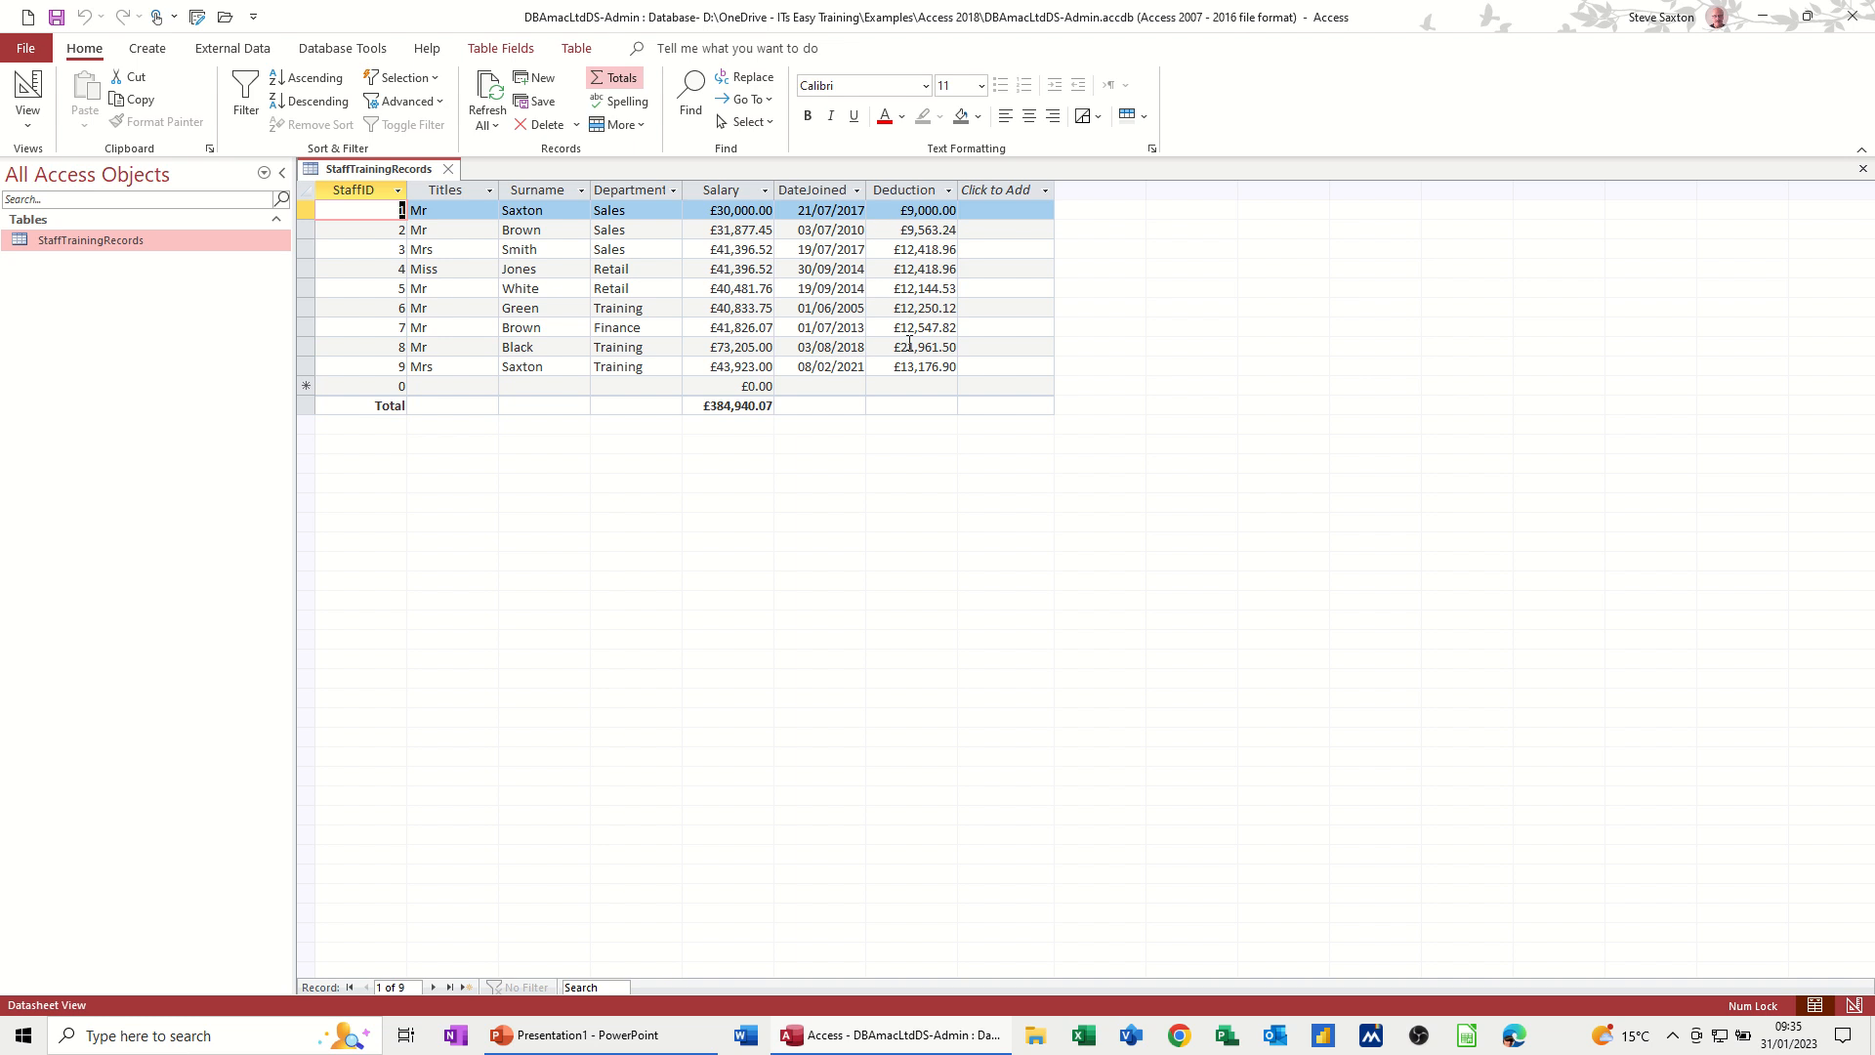
click(447, 171)
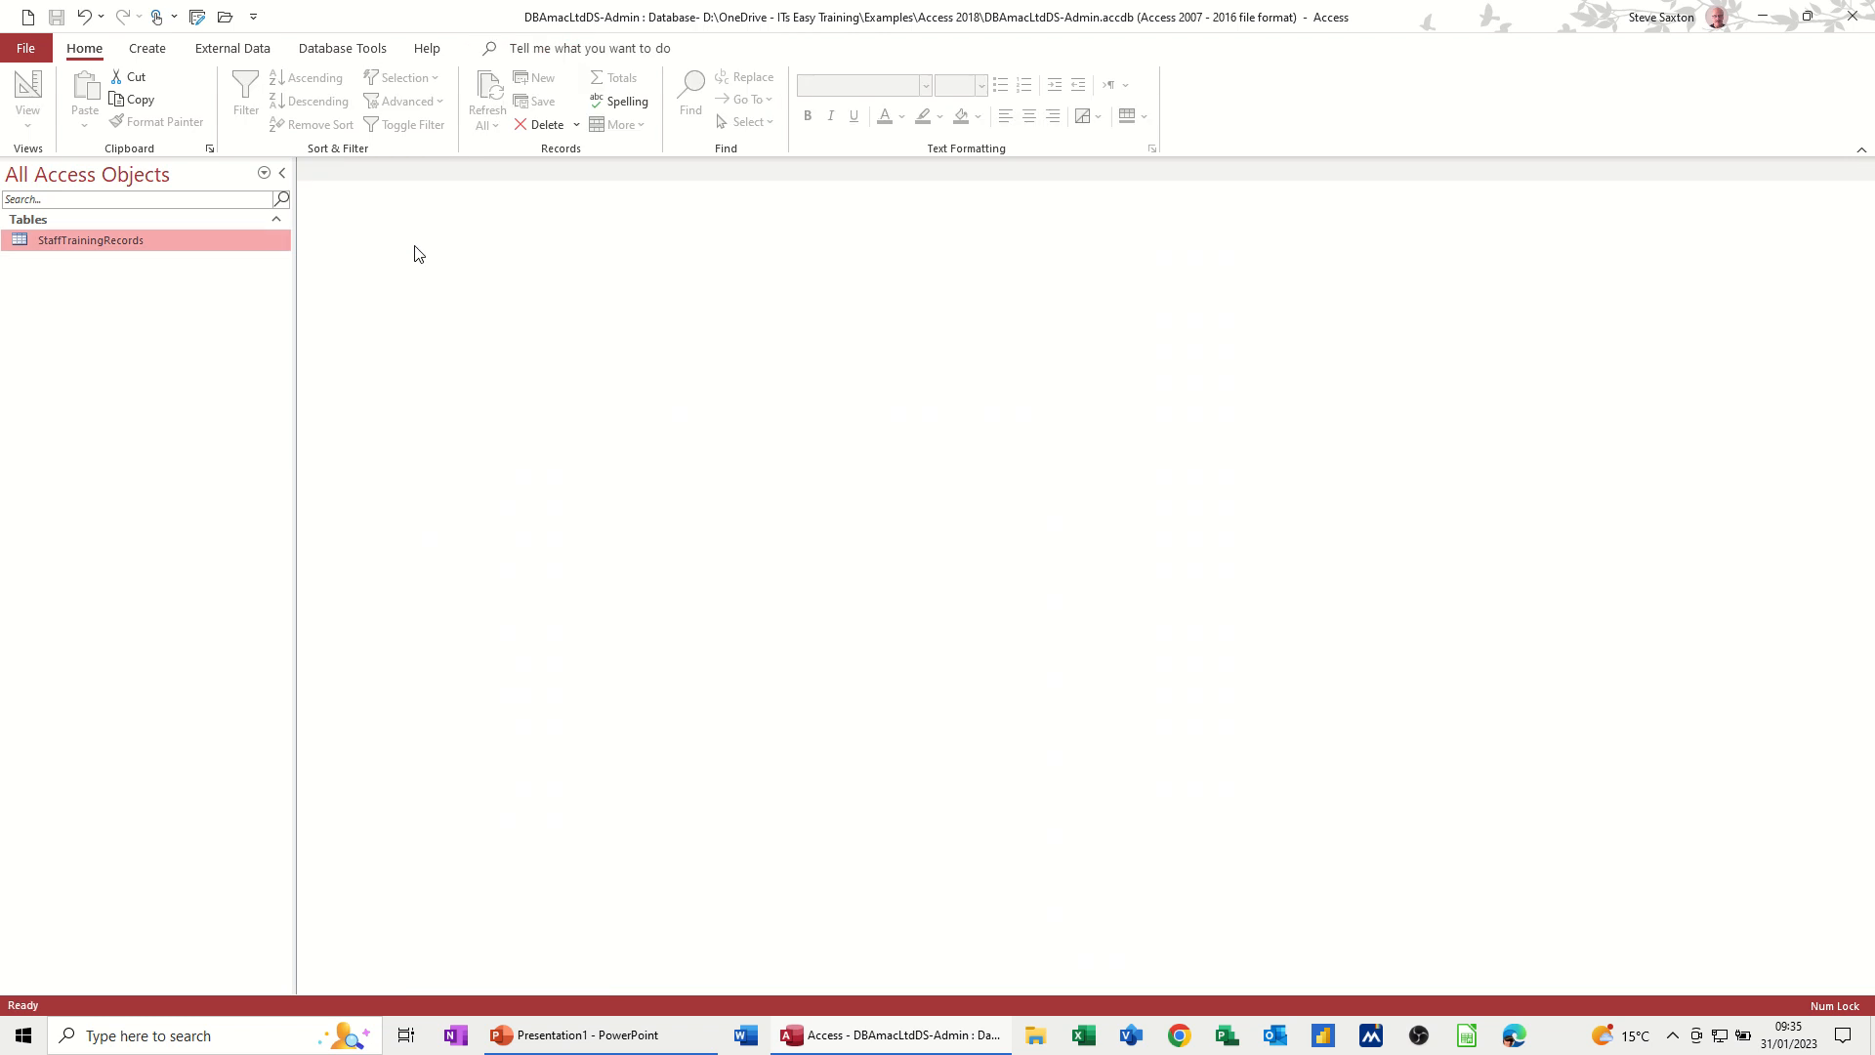
Create a new query in Design view based on StaffTrainingRecords and enlarge its field list to show all fields.
click(147, 48)
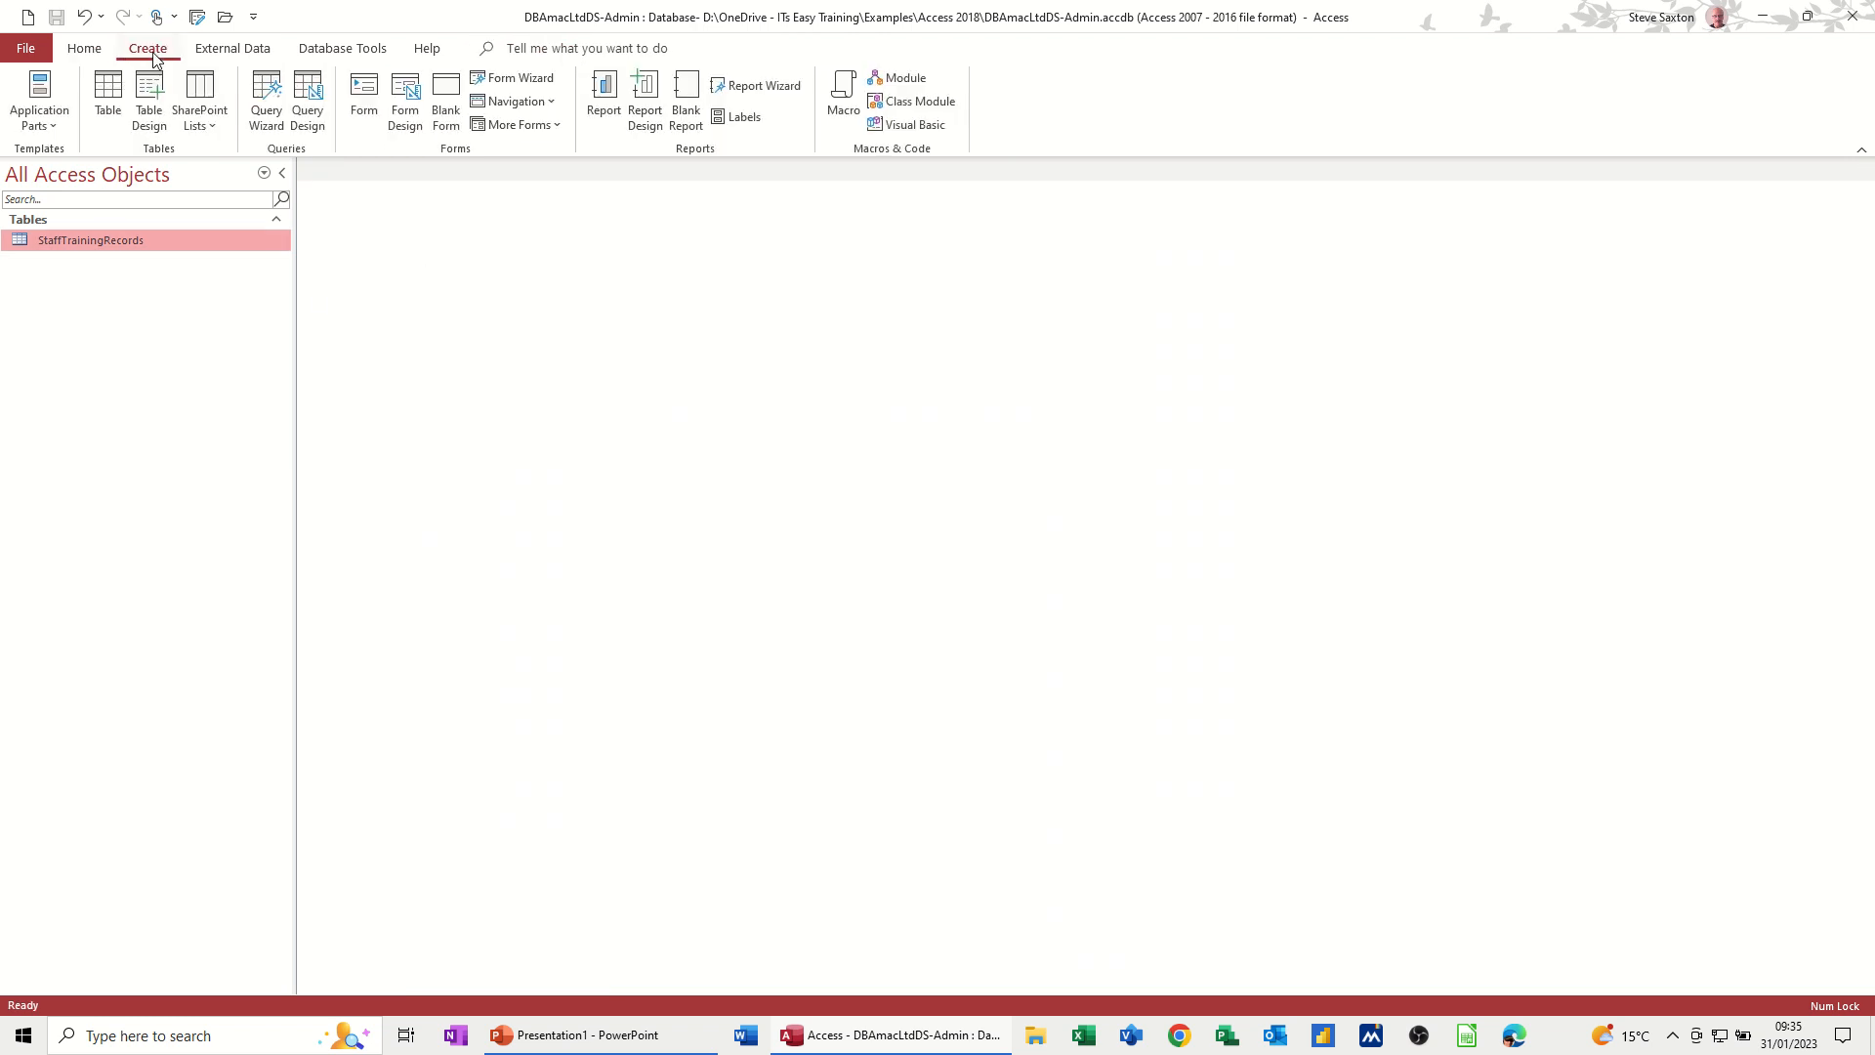
click(308, 93)
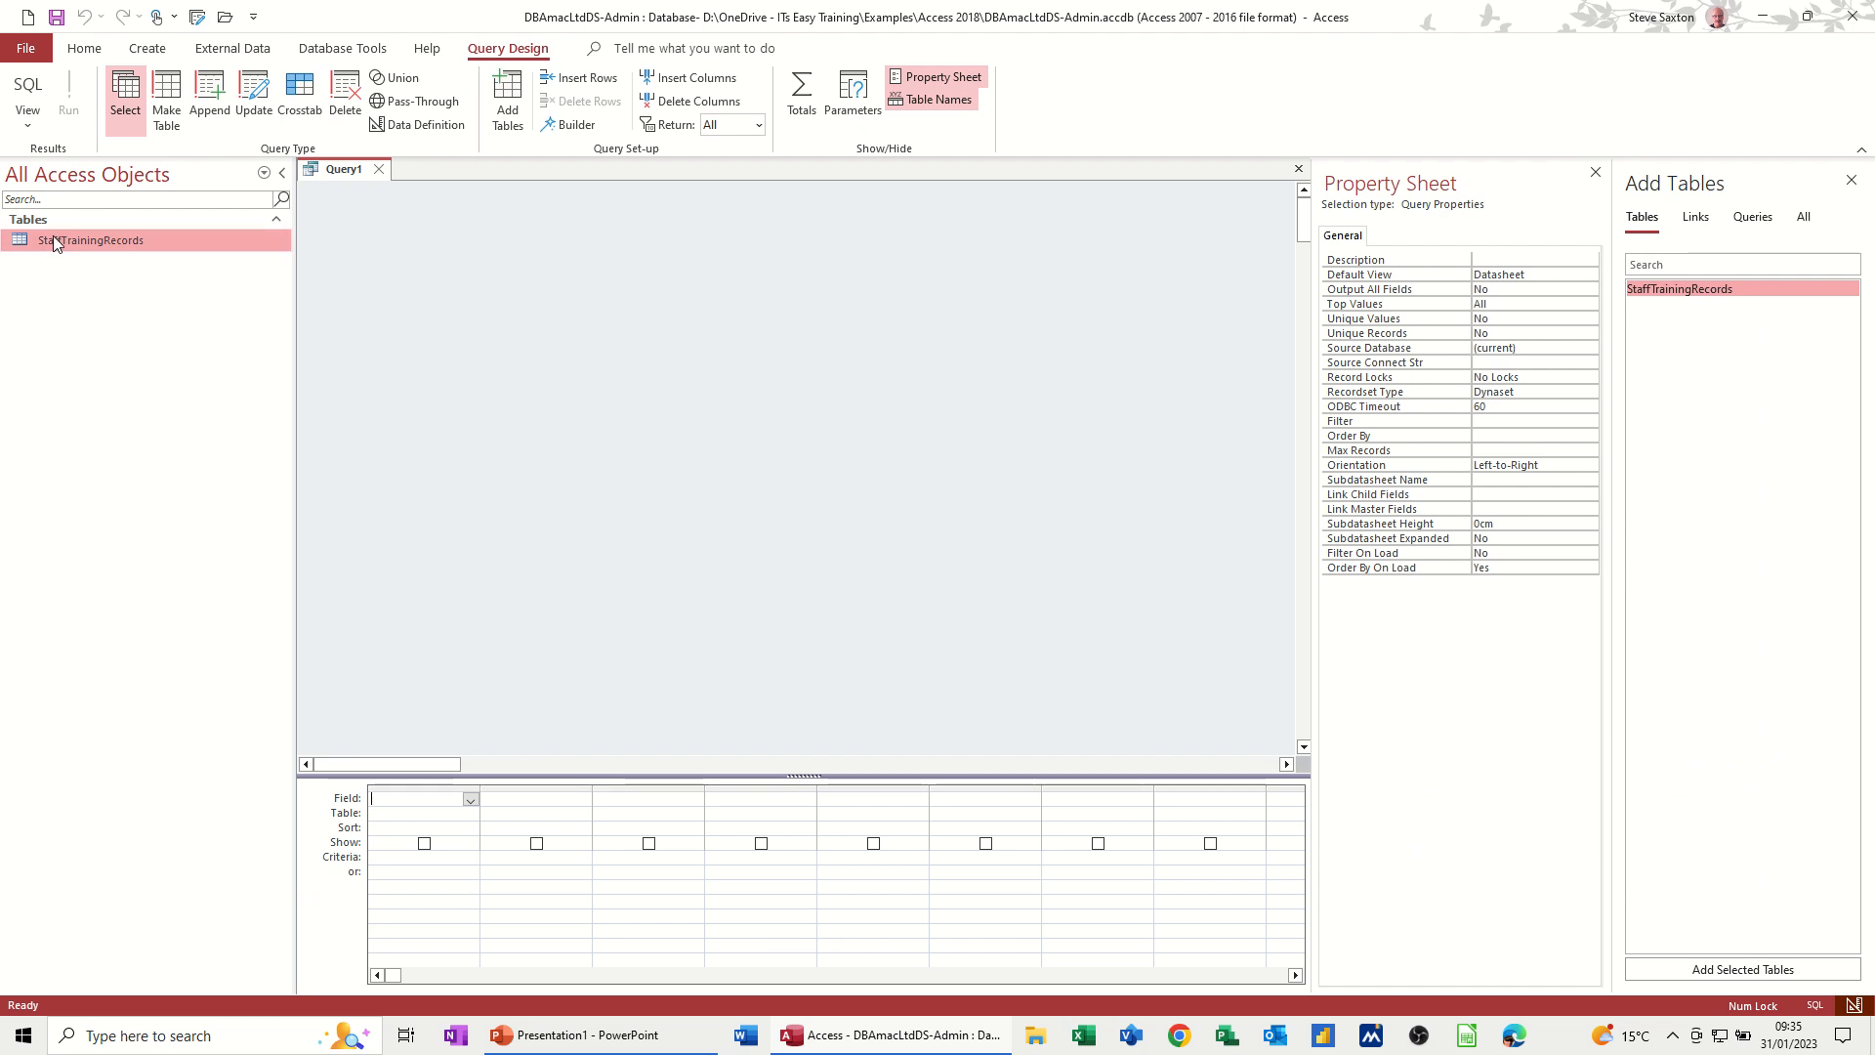
drag(60, 239, 523, 298)
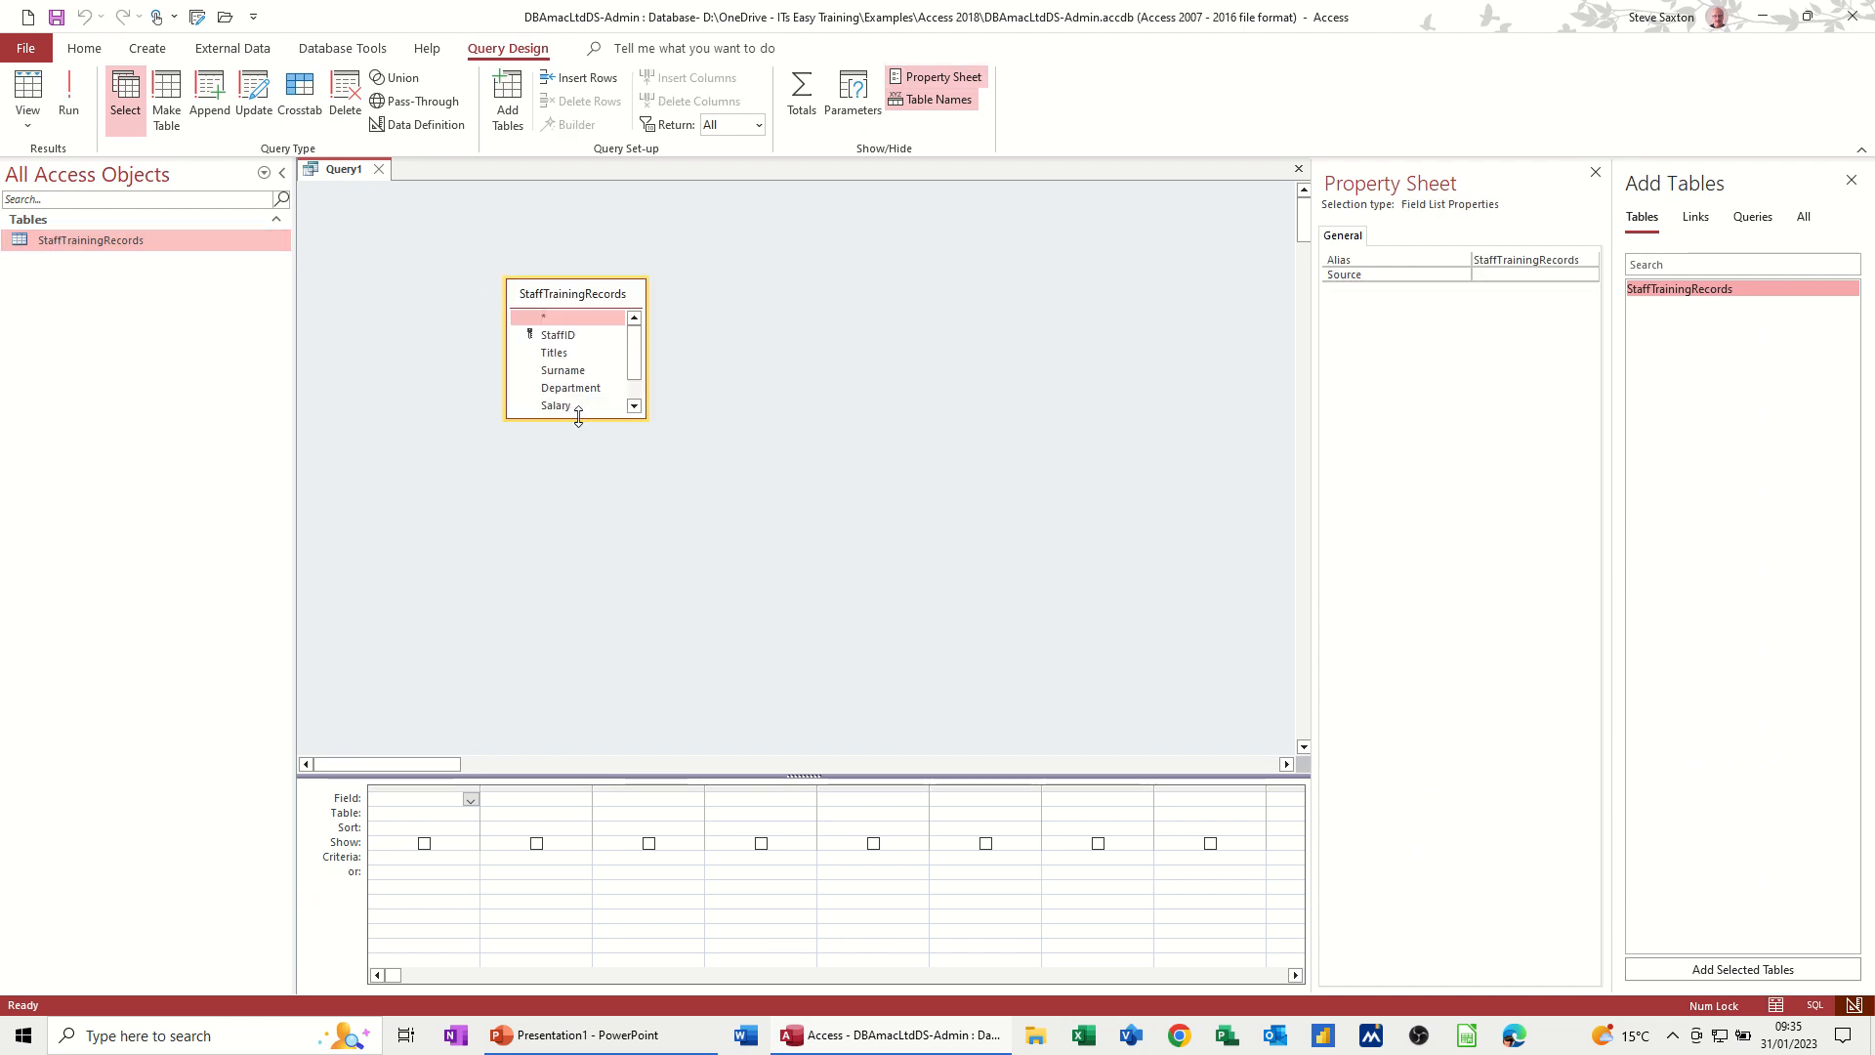
drag(644, 417, 677, 495)
Add the Titles, Surname and Salary fields to the query and preview its results before returning to Design view.
double_click(555, 352)
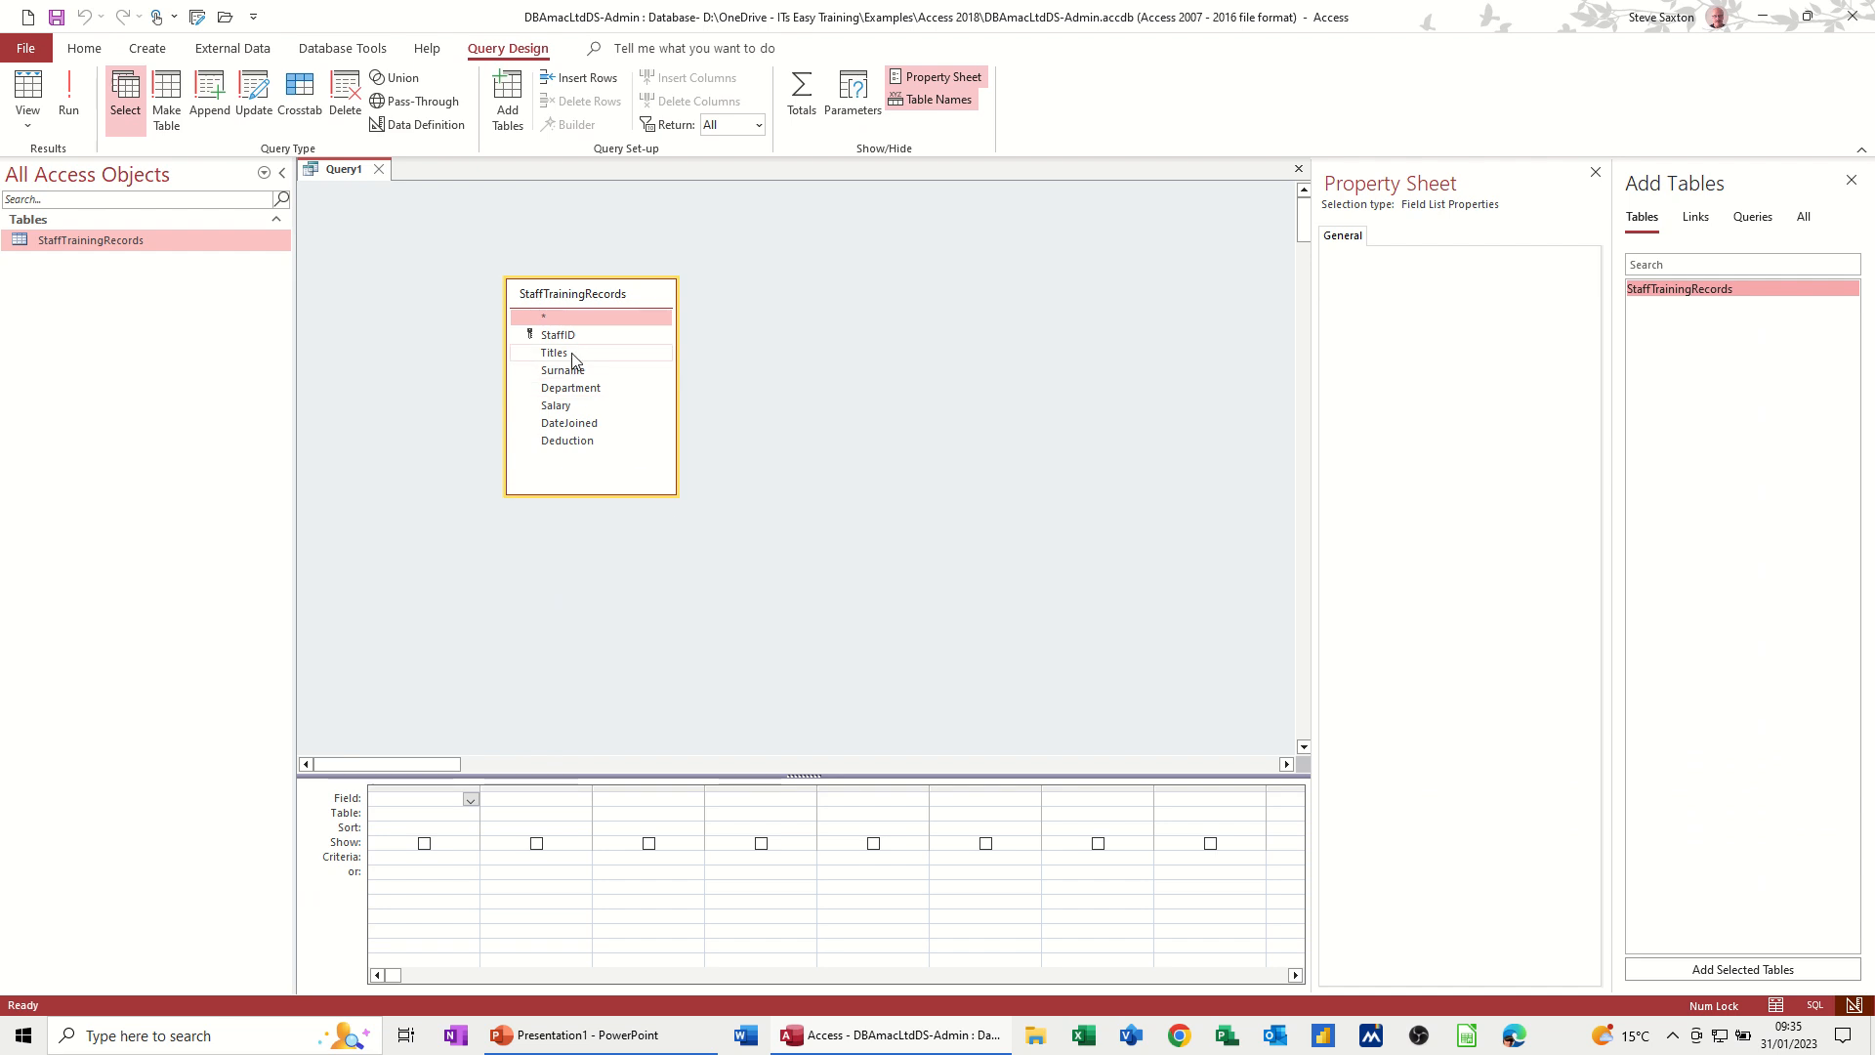
double_click(598, 372)
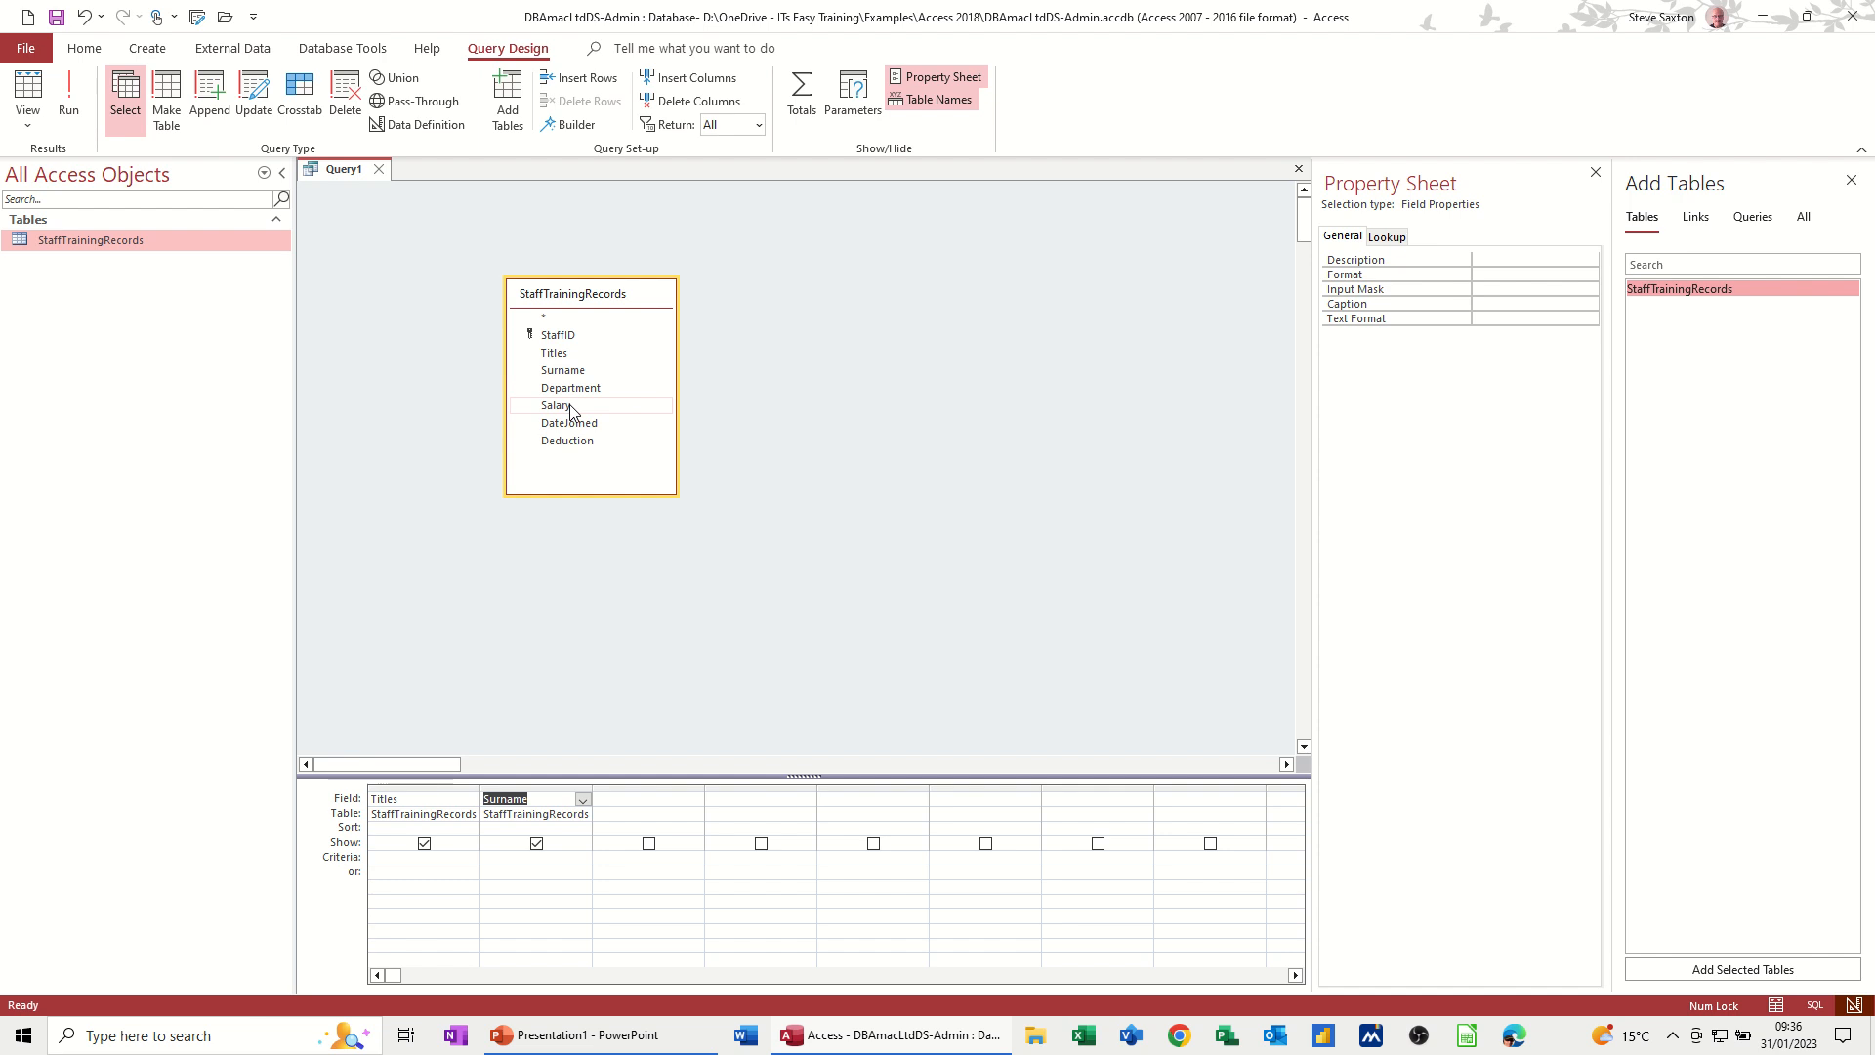
double_click(571, 406)
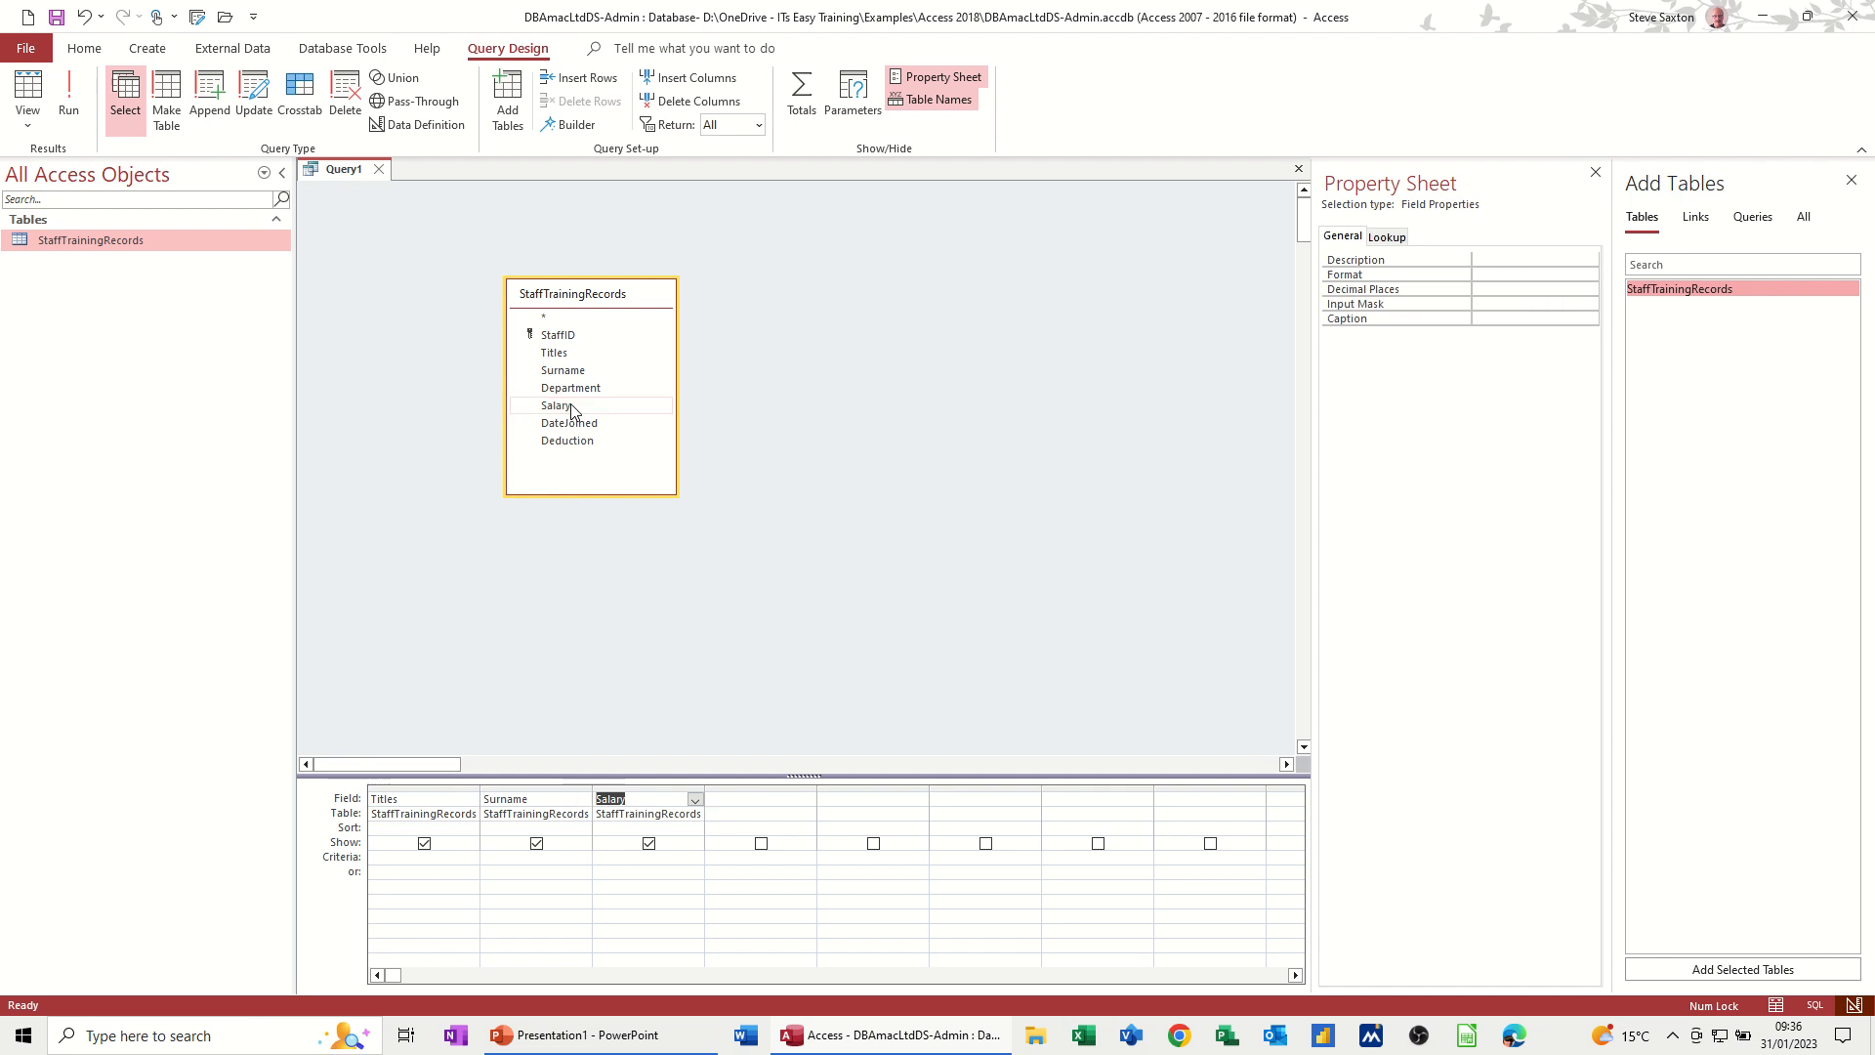
click(69, 97)
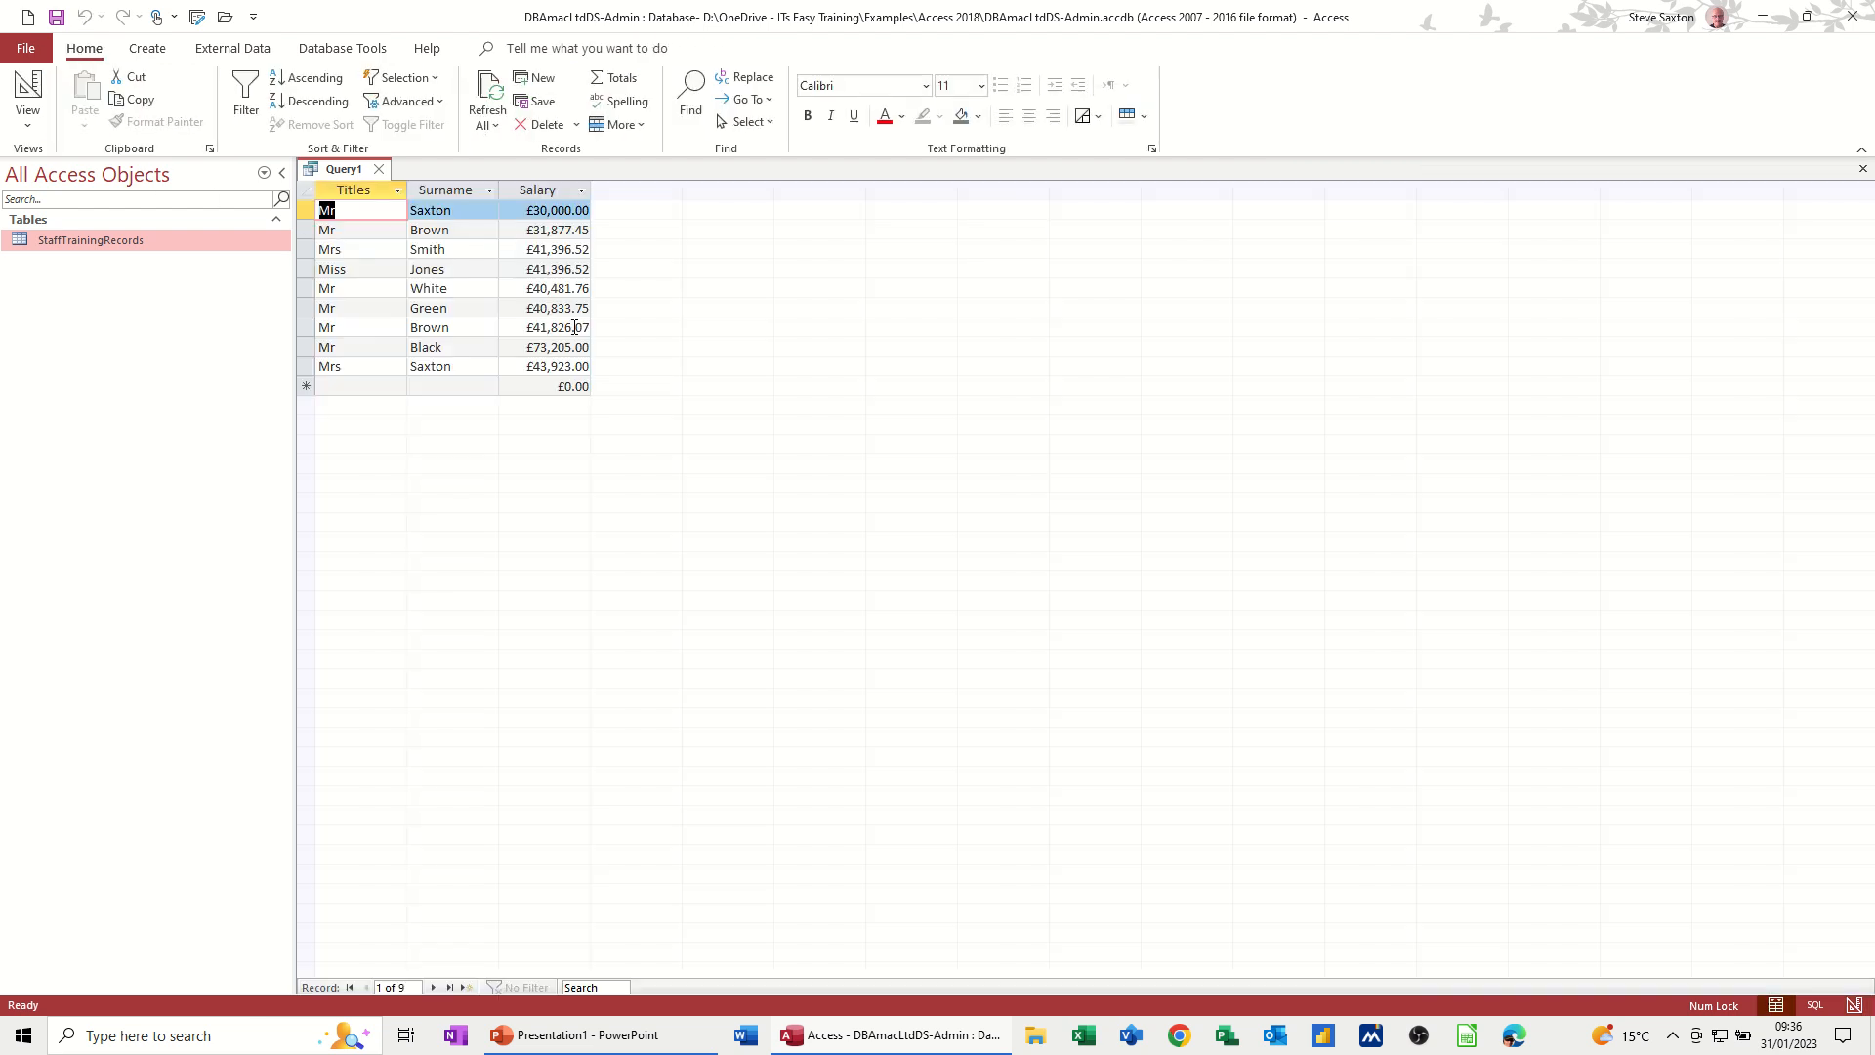
click(27, 90)
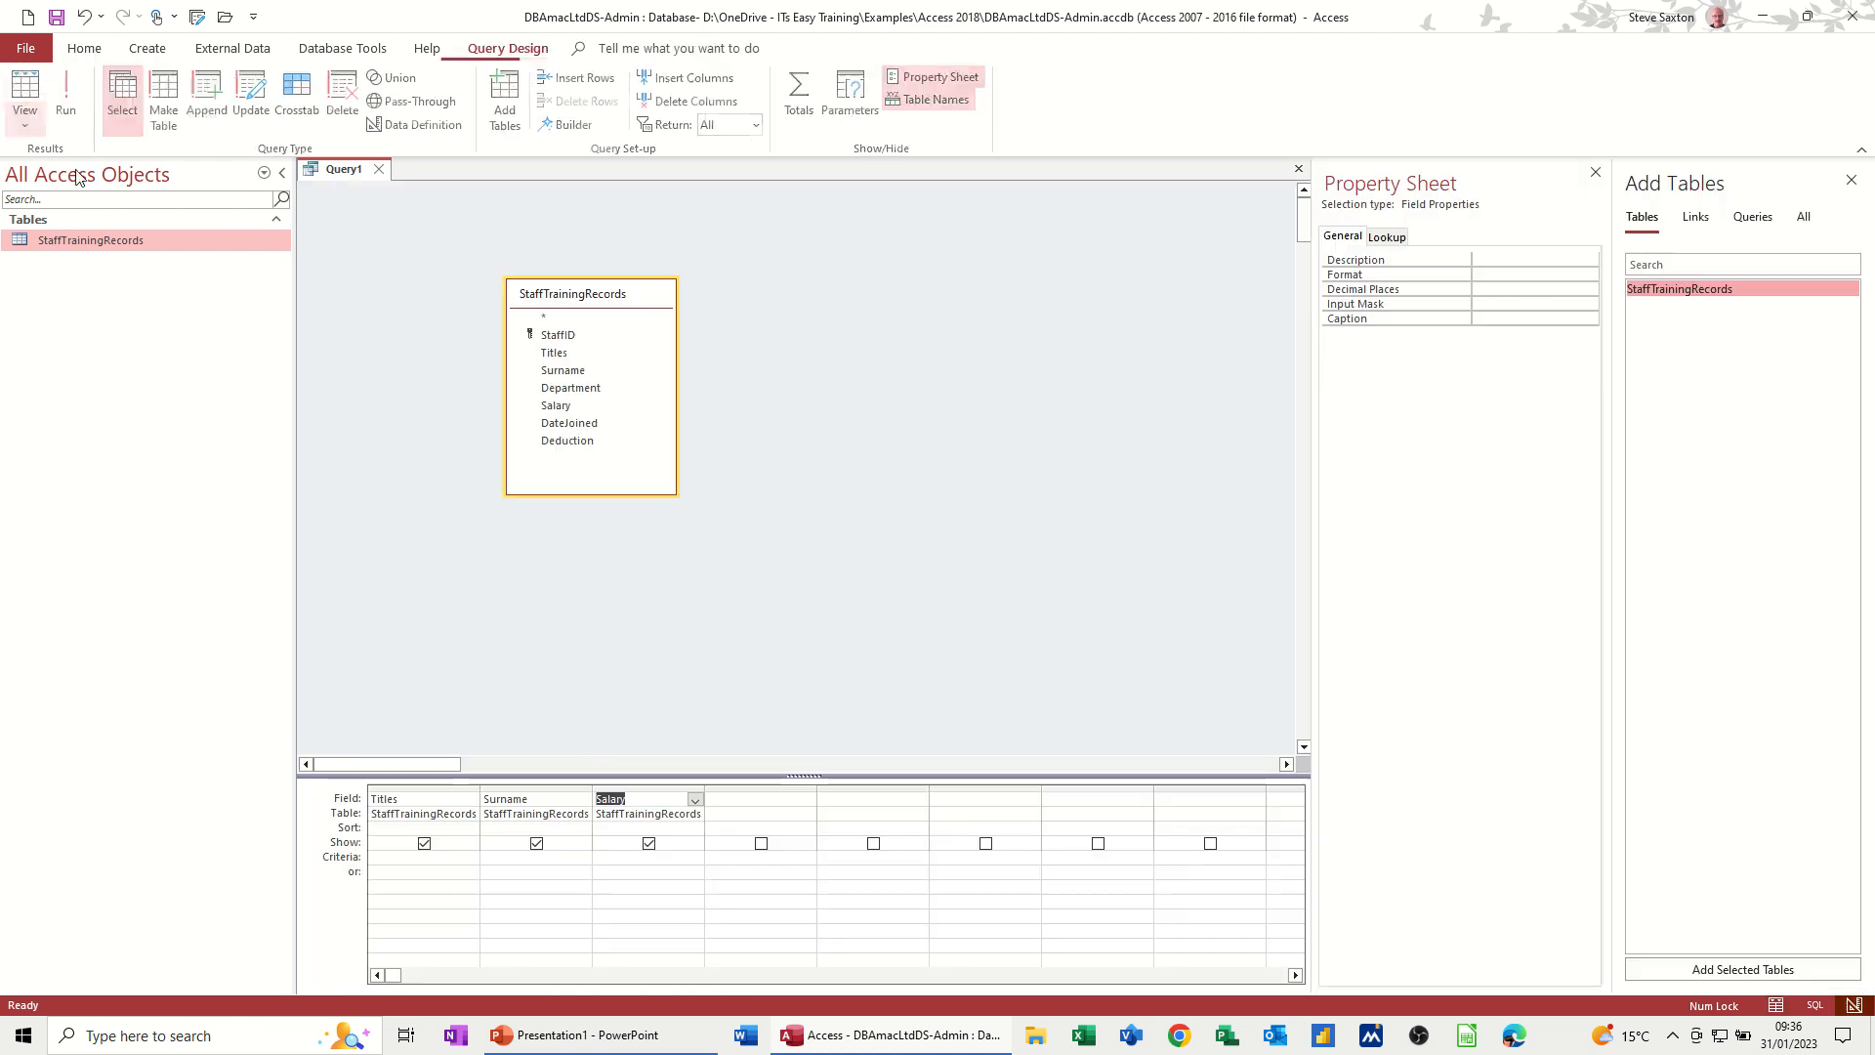
Add a calculated field named TakeHomePay in the query's first empty column, computing 70% of [salary].
click(733, 797)
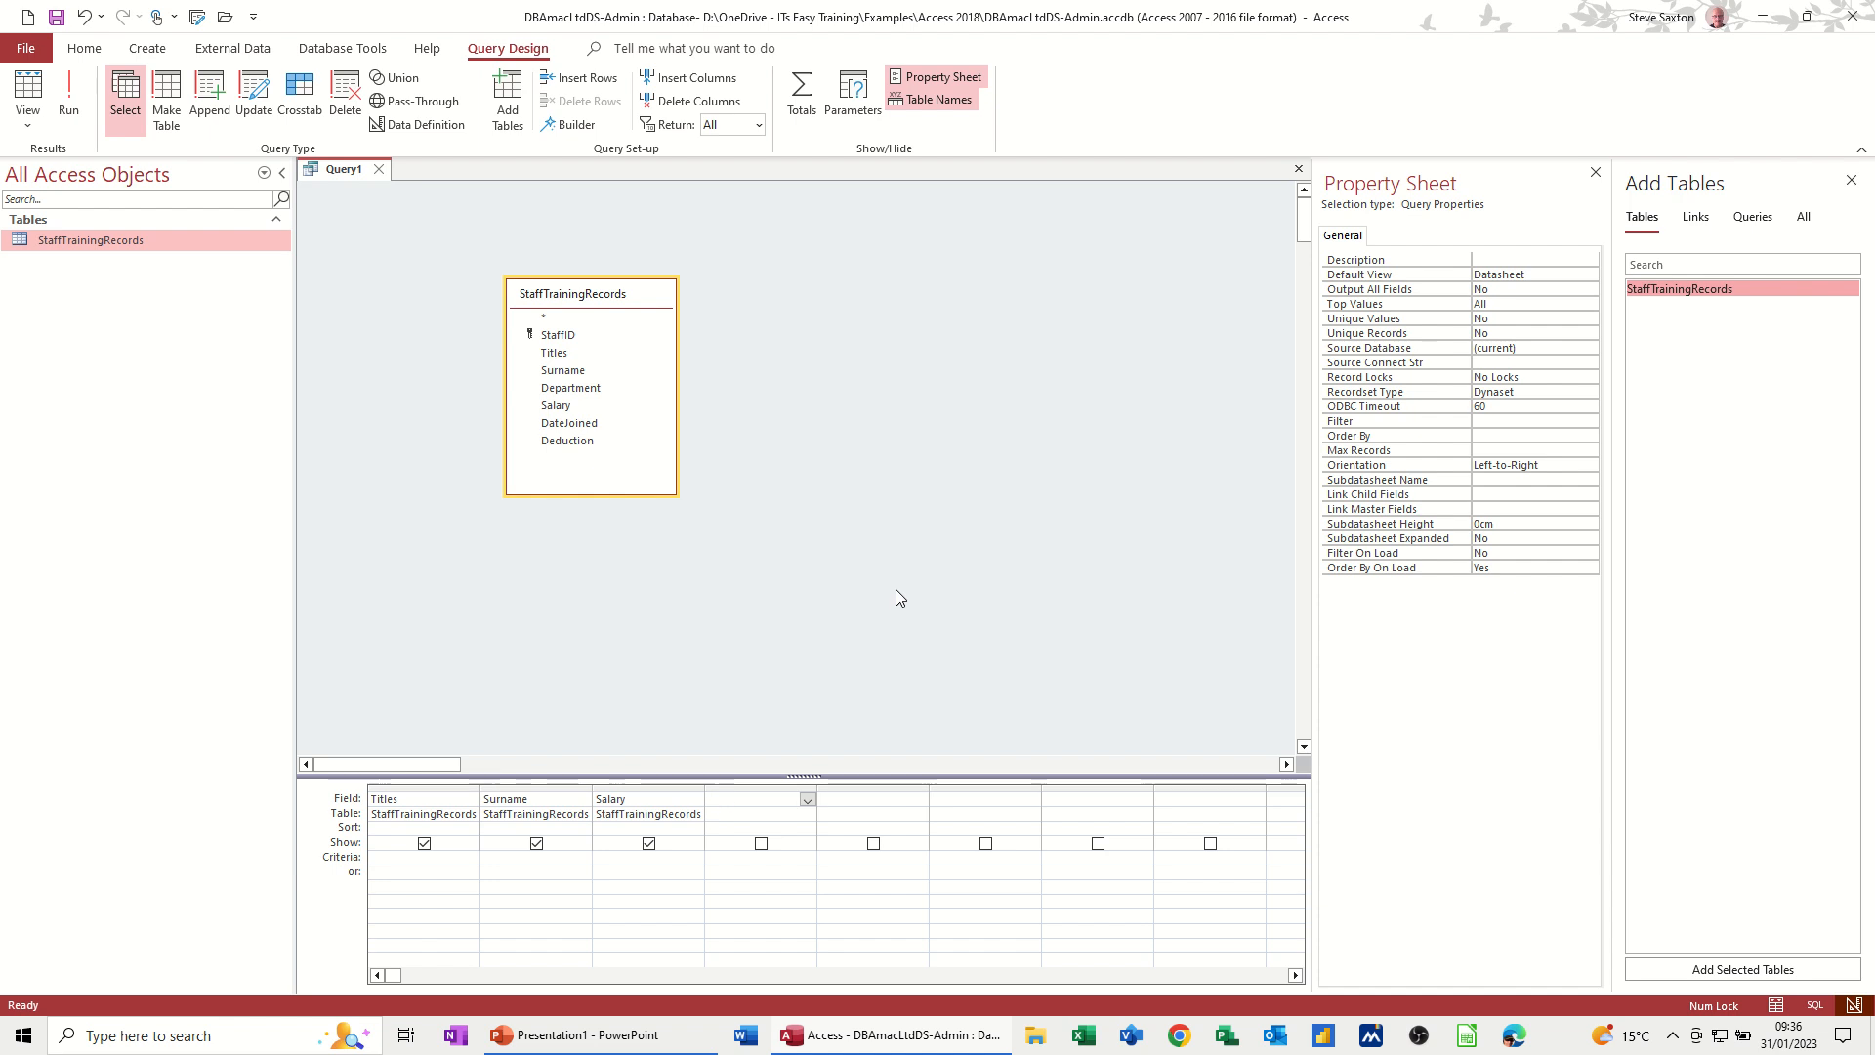
key(shift+F2)
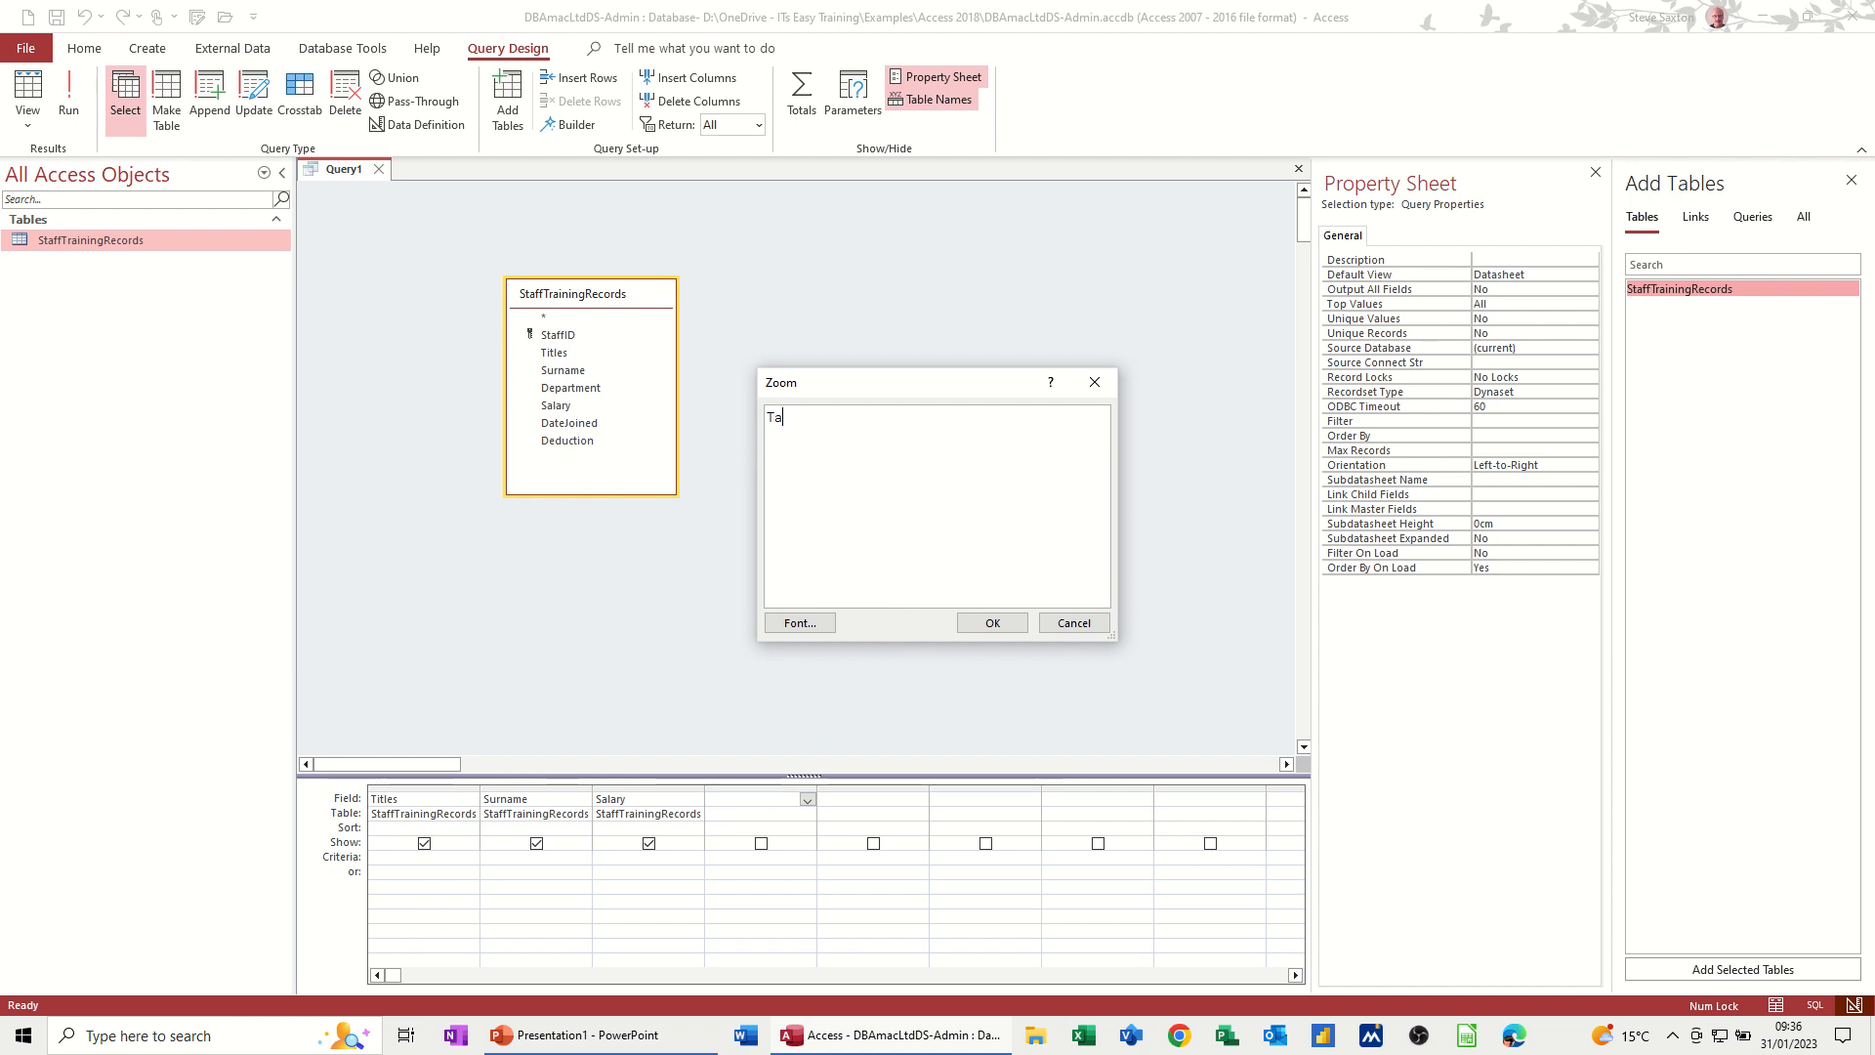
text(TakeHomePay)
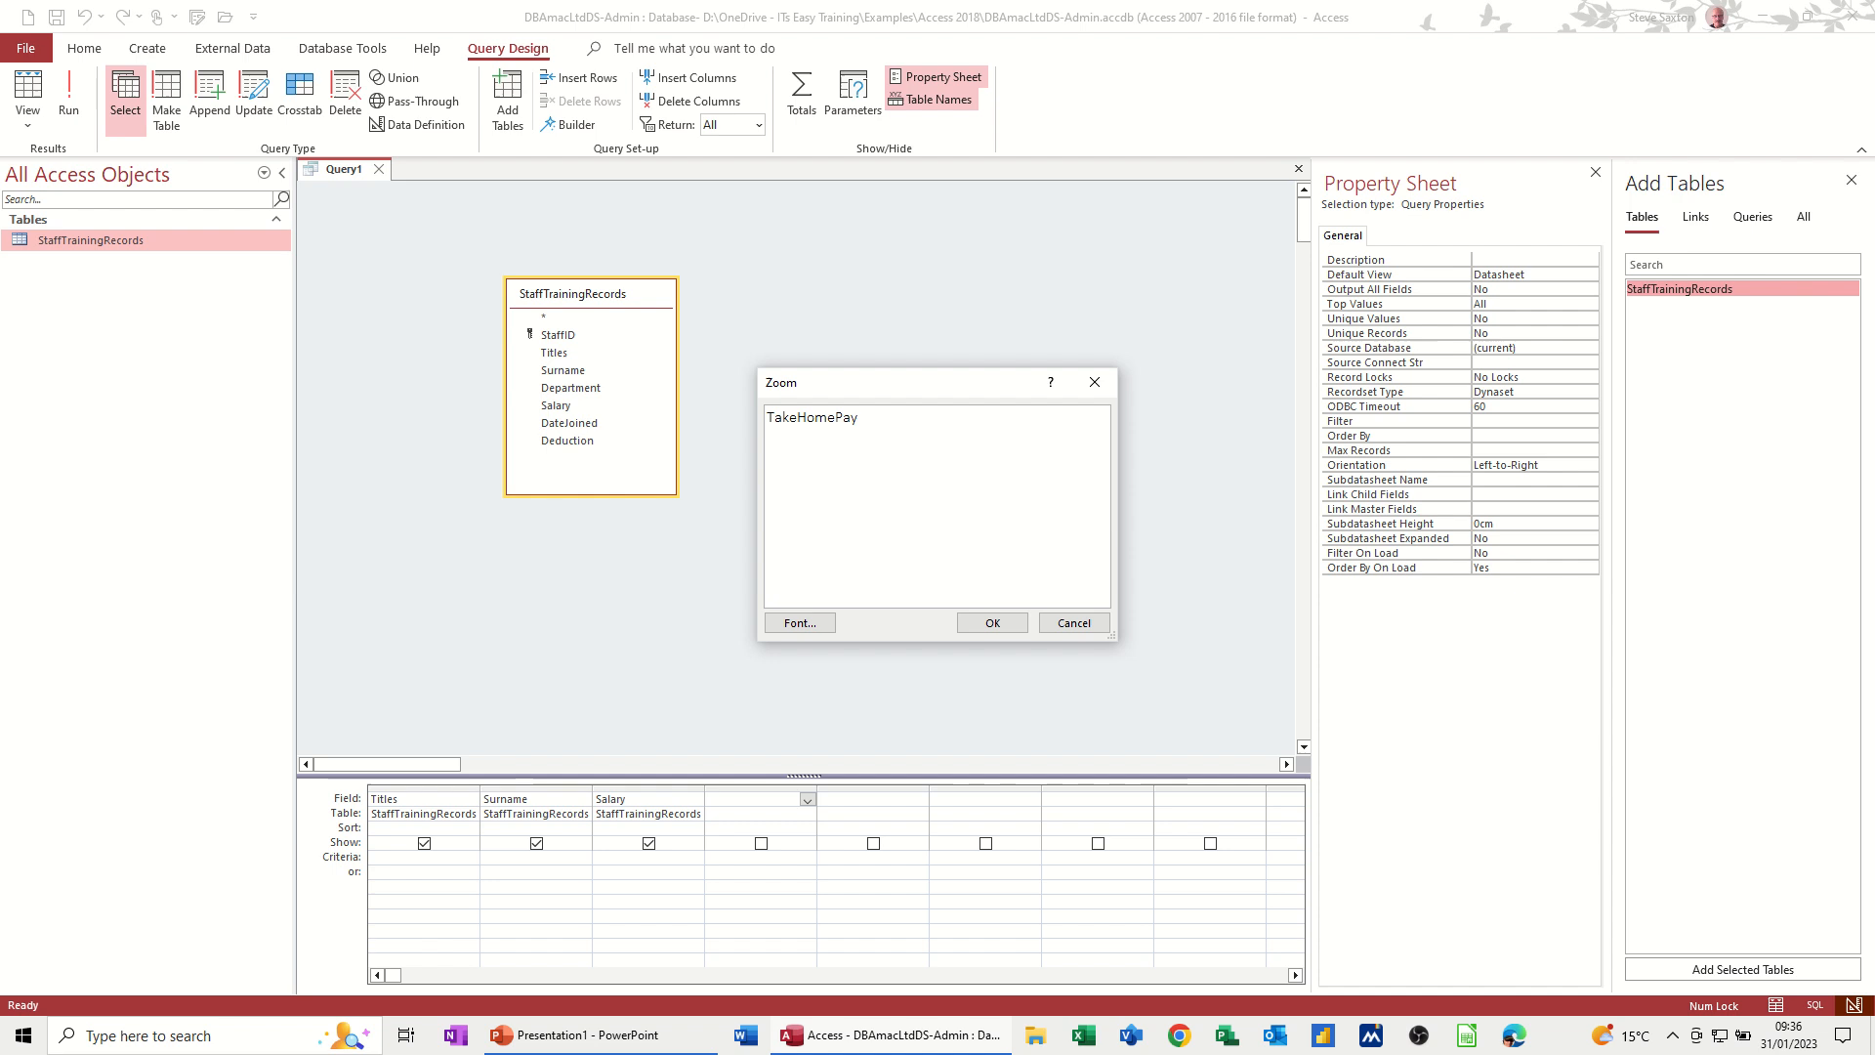
text(: [)
text(salary])
text(7)
click(992, 623)
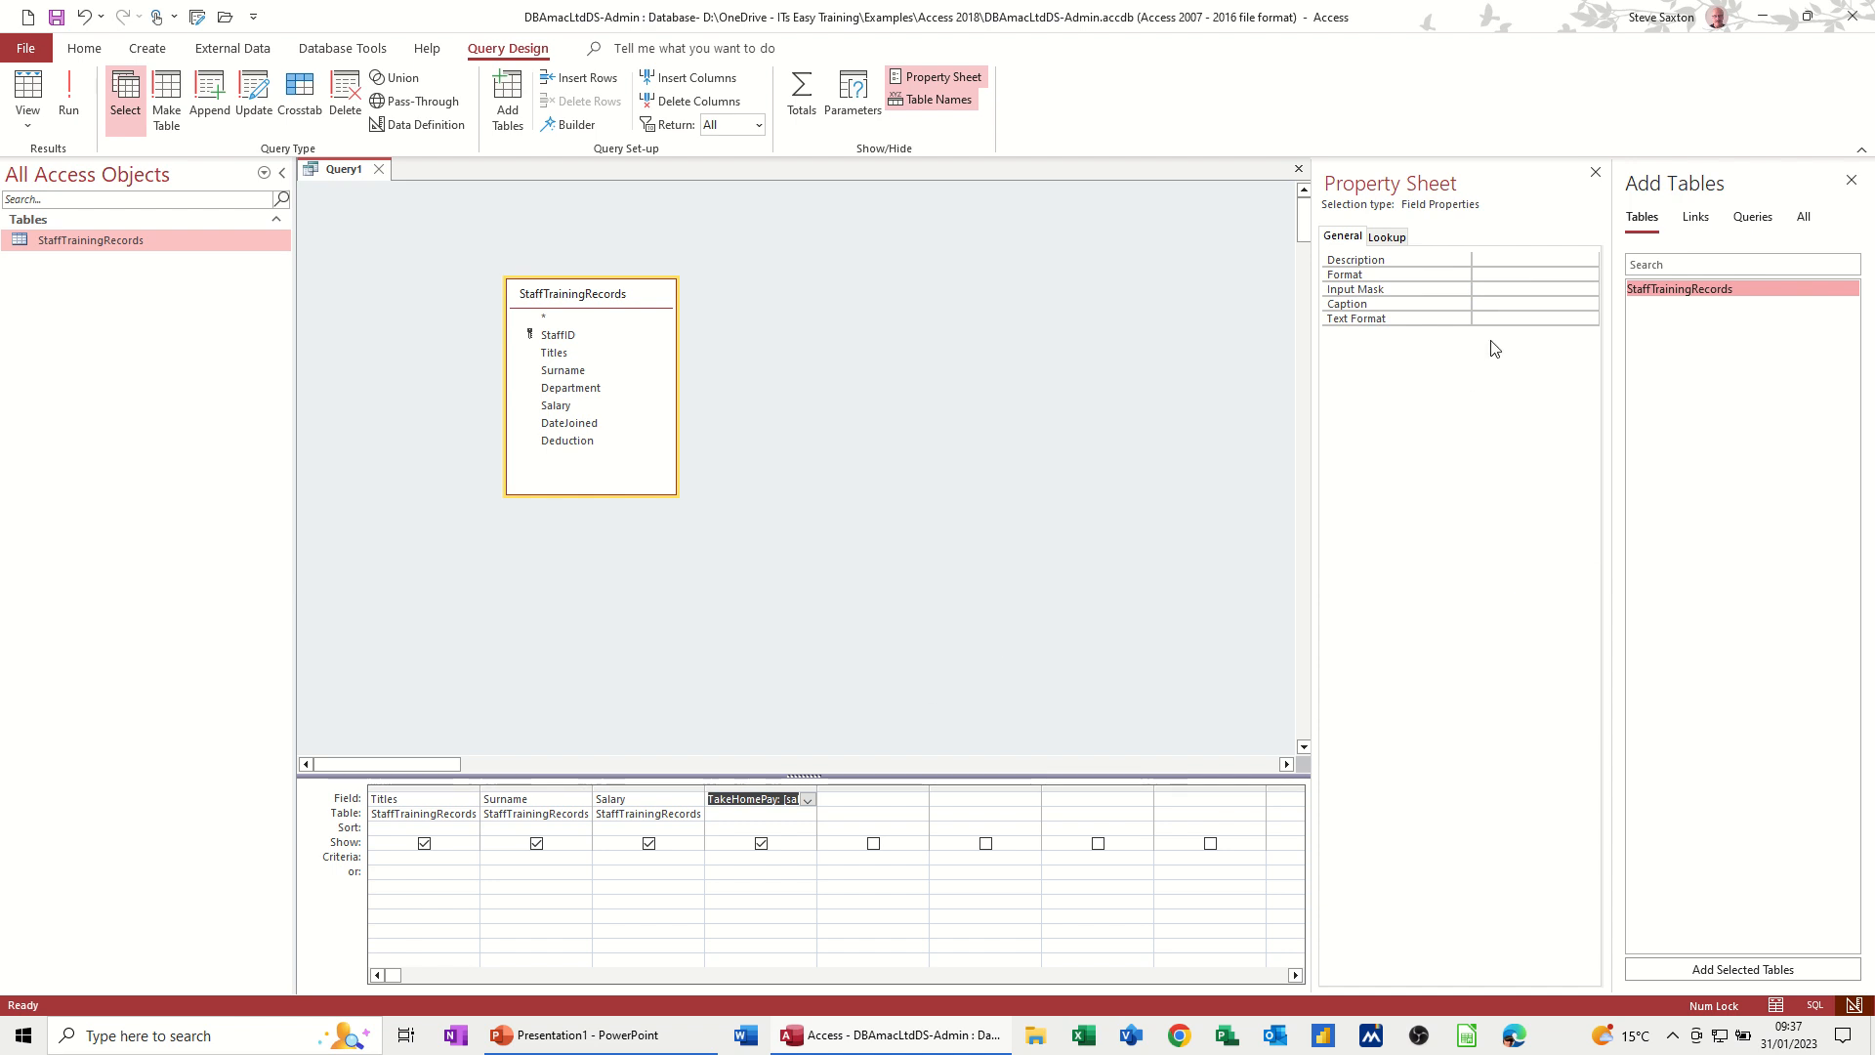
Format the TakeHomePay field as Currency and save the query as QryTakeHomePay.
click(1595, 272)
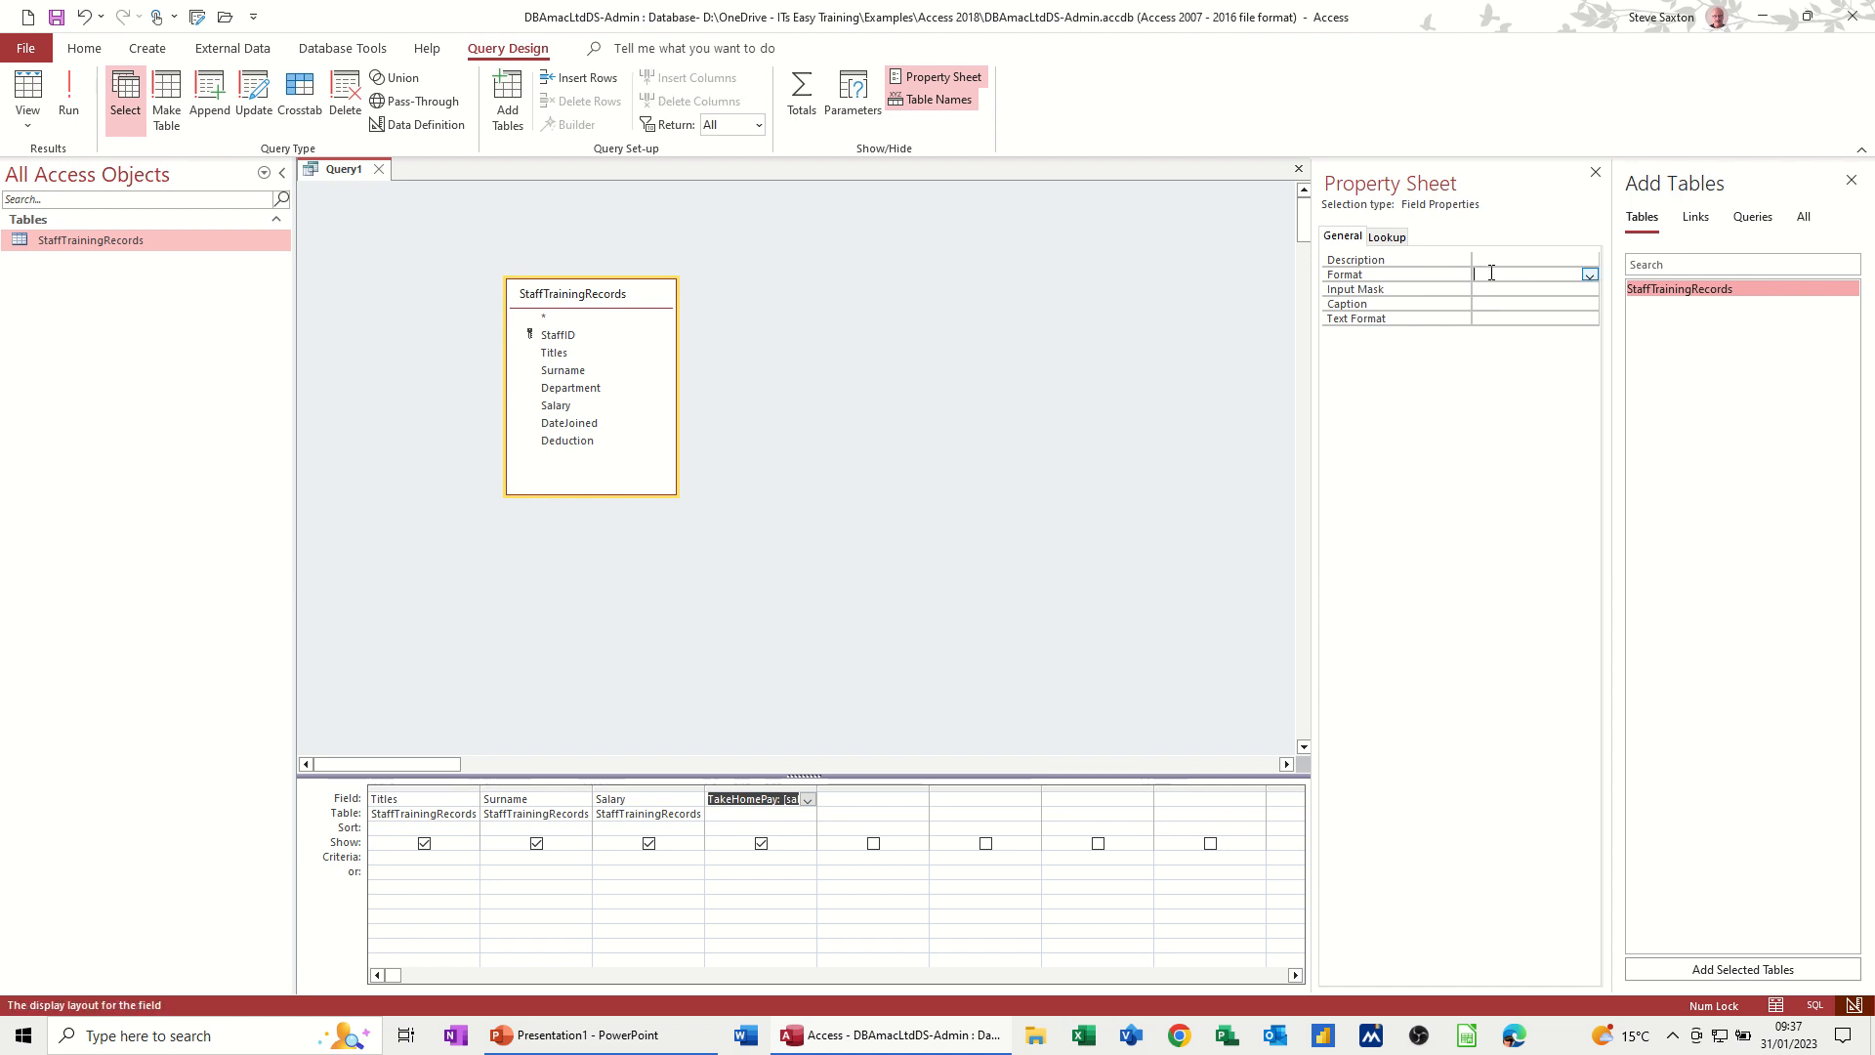
click(1590, 274)
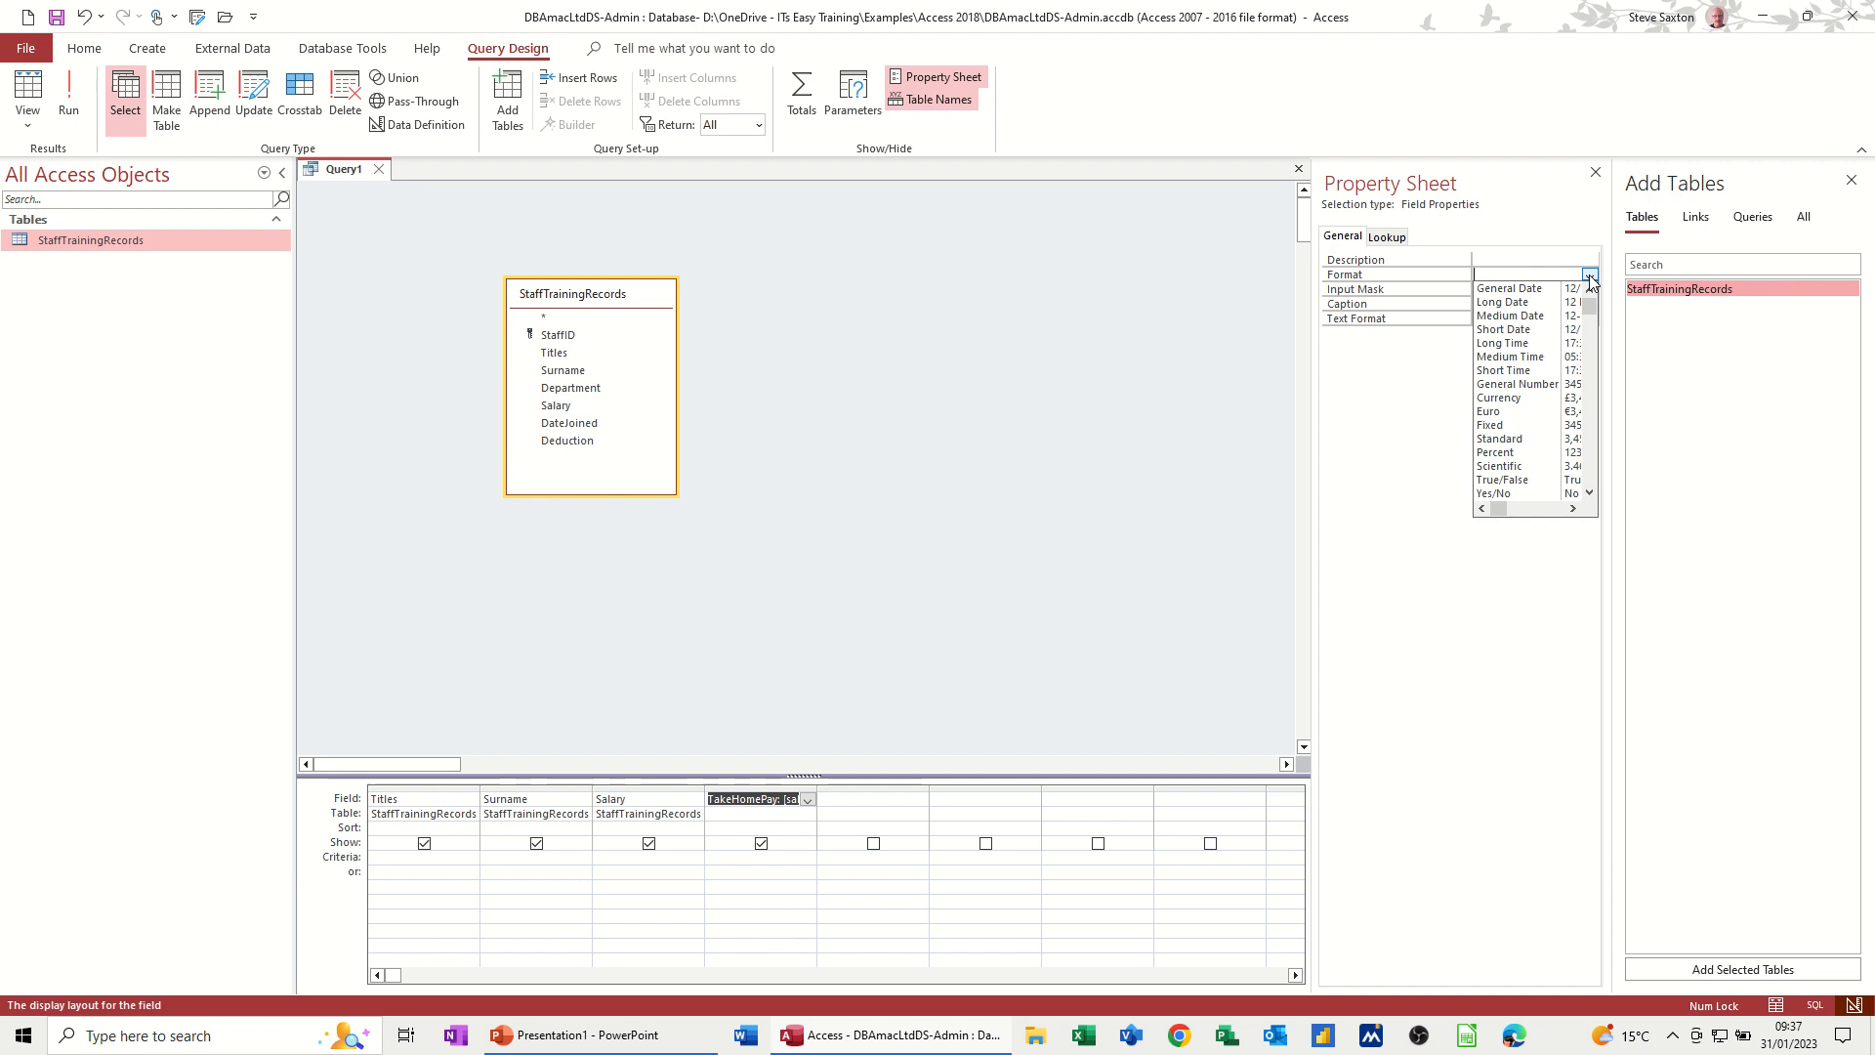
click(1507, 399)
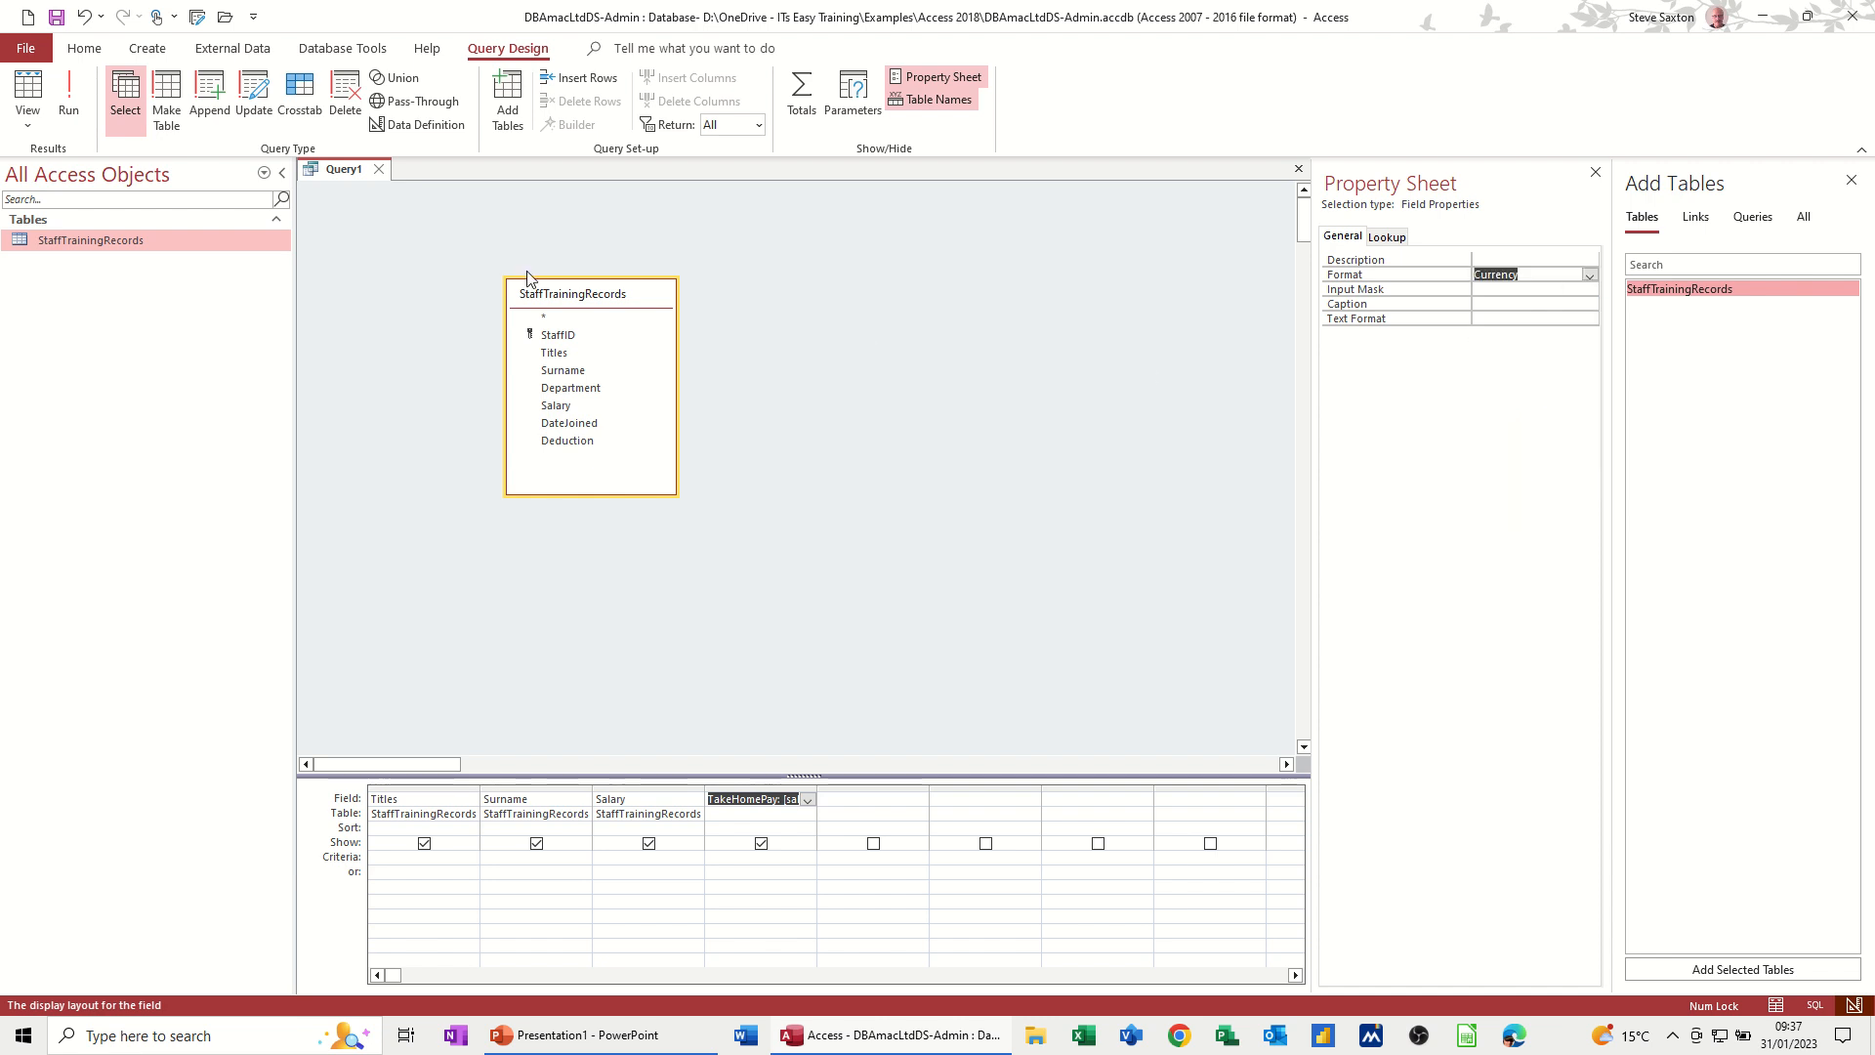
click(56, 17)
text(QryTakeHome)
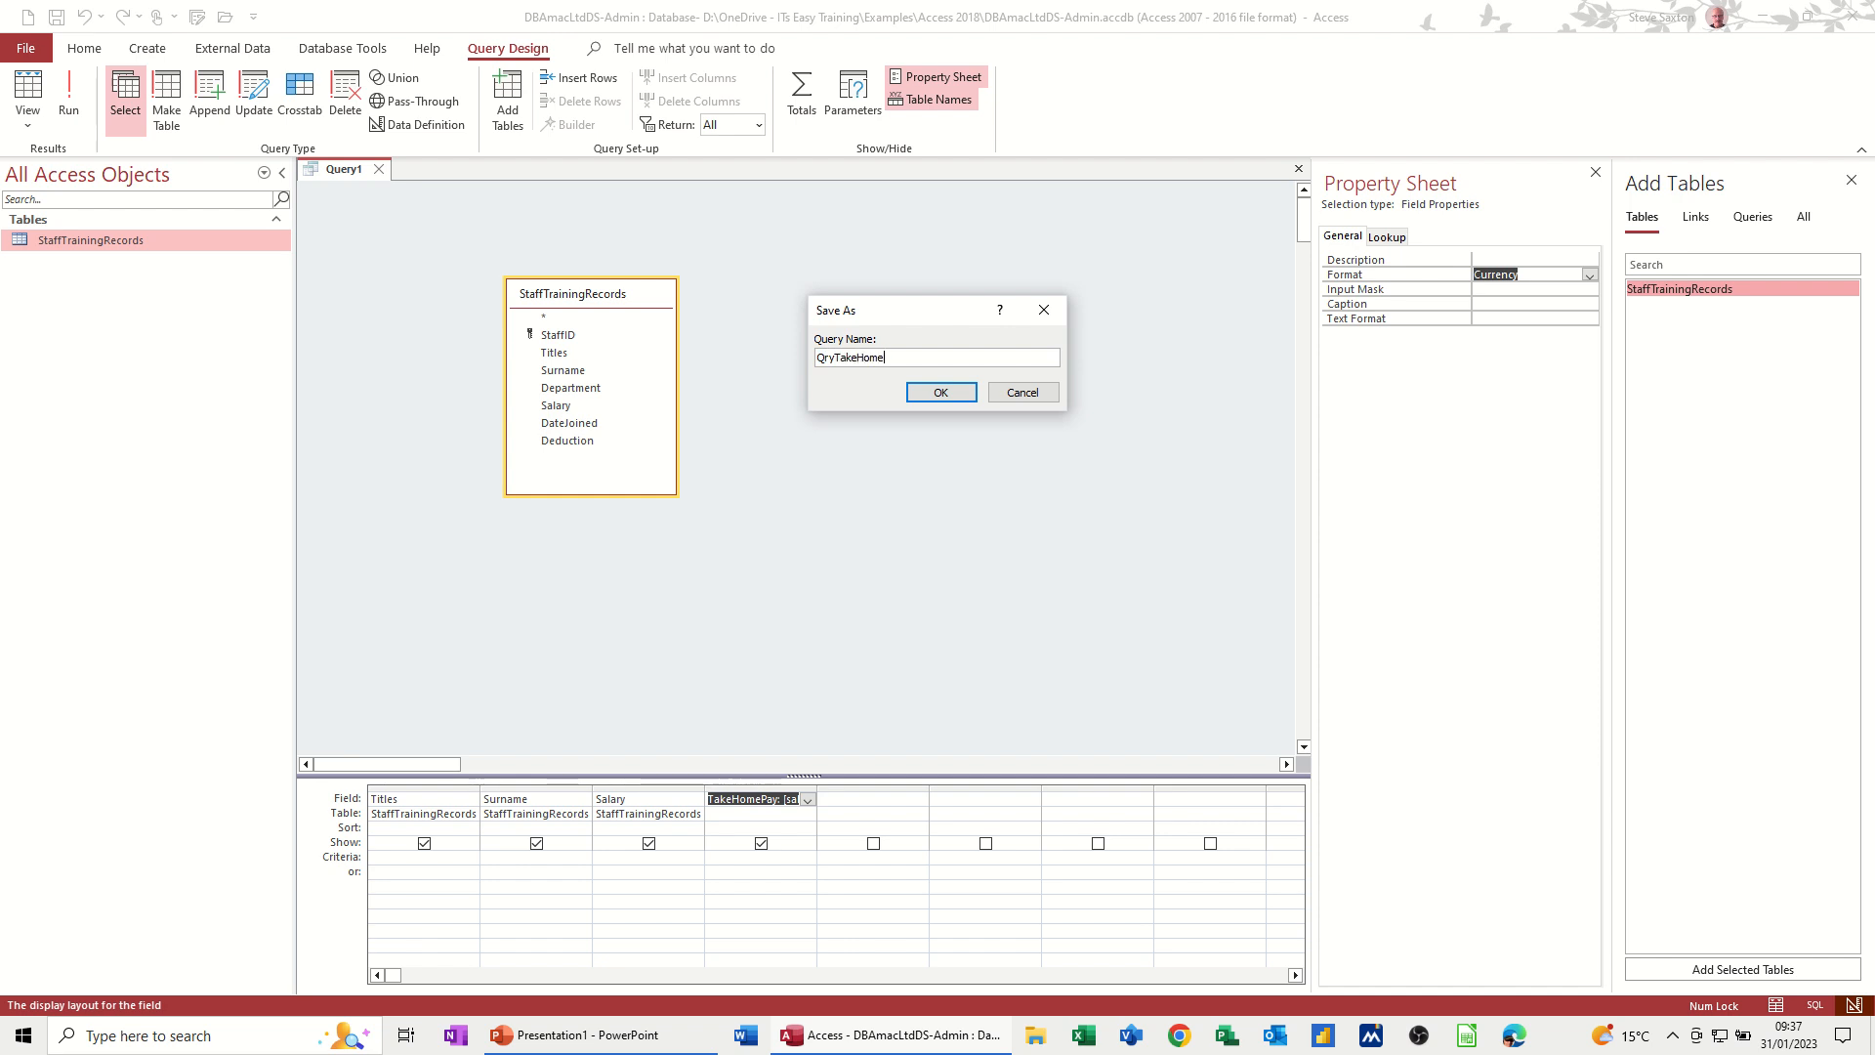
text(Pay)
click(918, 394)
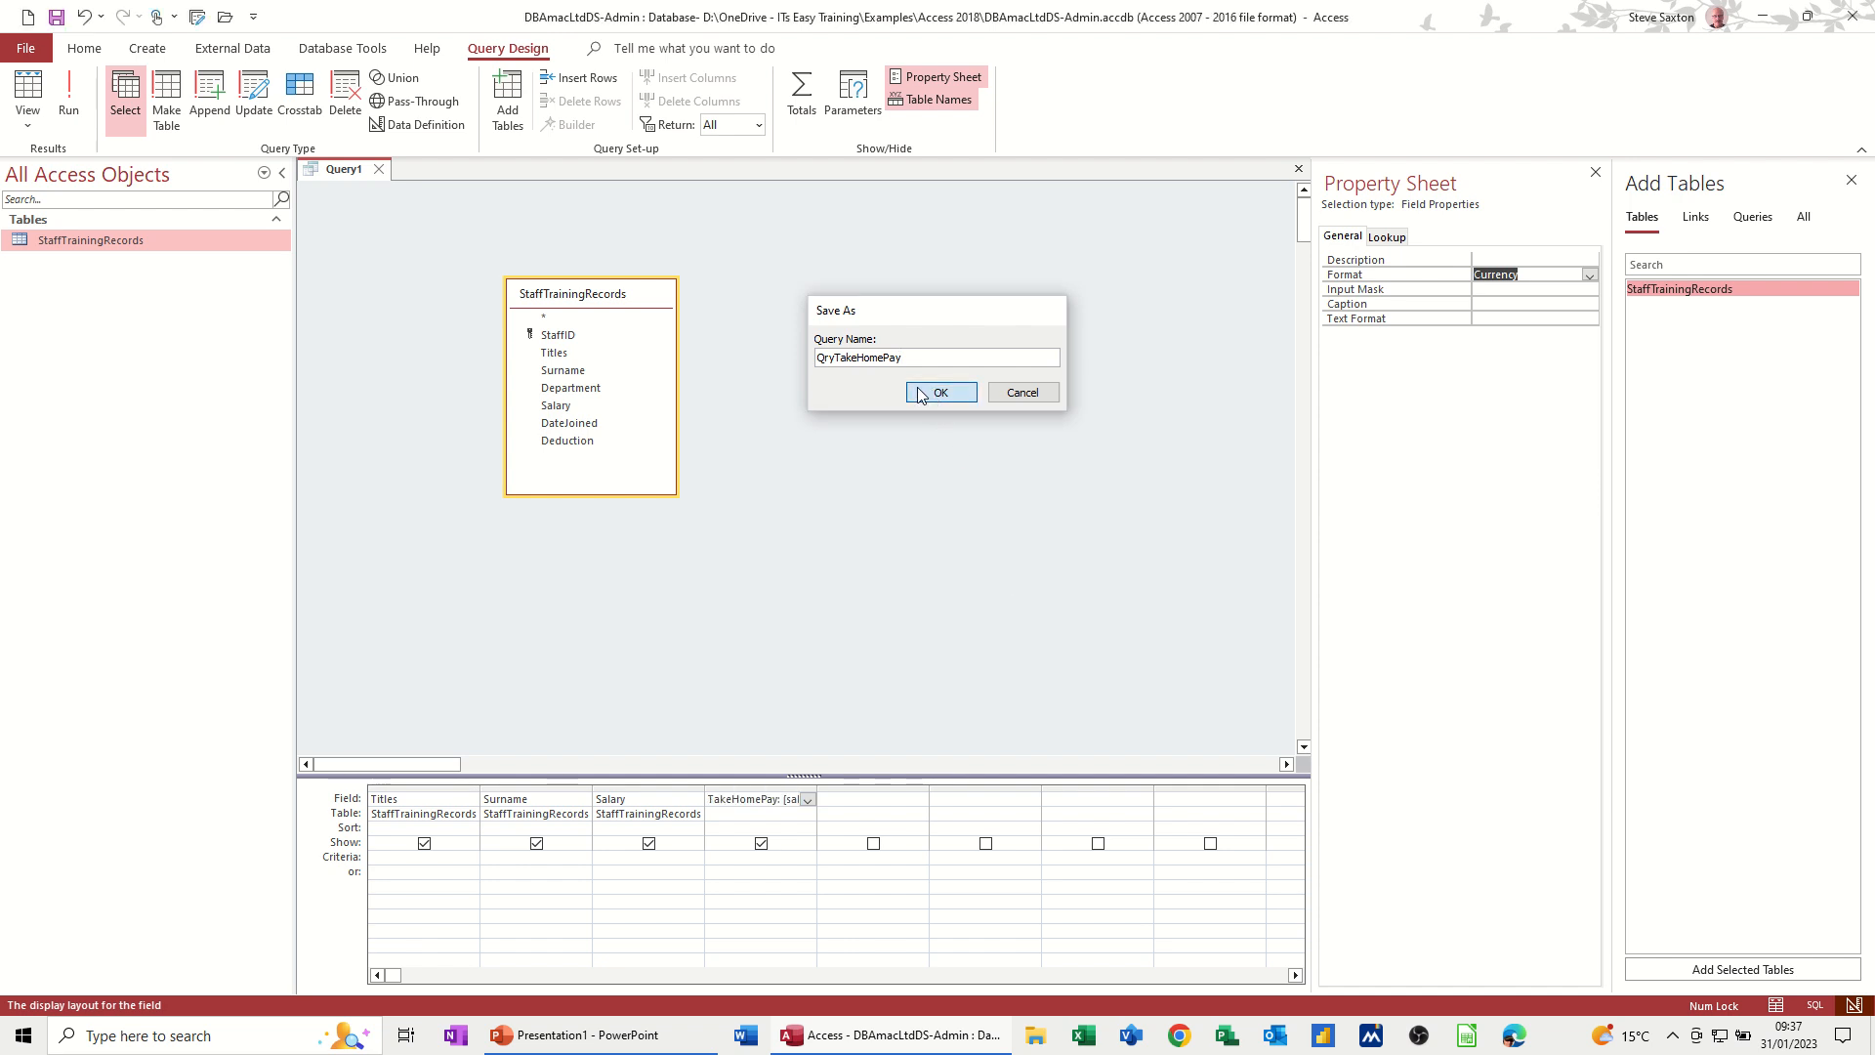
Run QryTakeHomePay, fit the TakeHomePay column to its heading, and close the query with its layout changes saved.
click(68, 98)
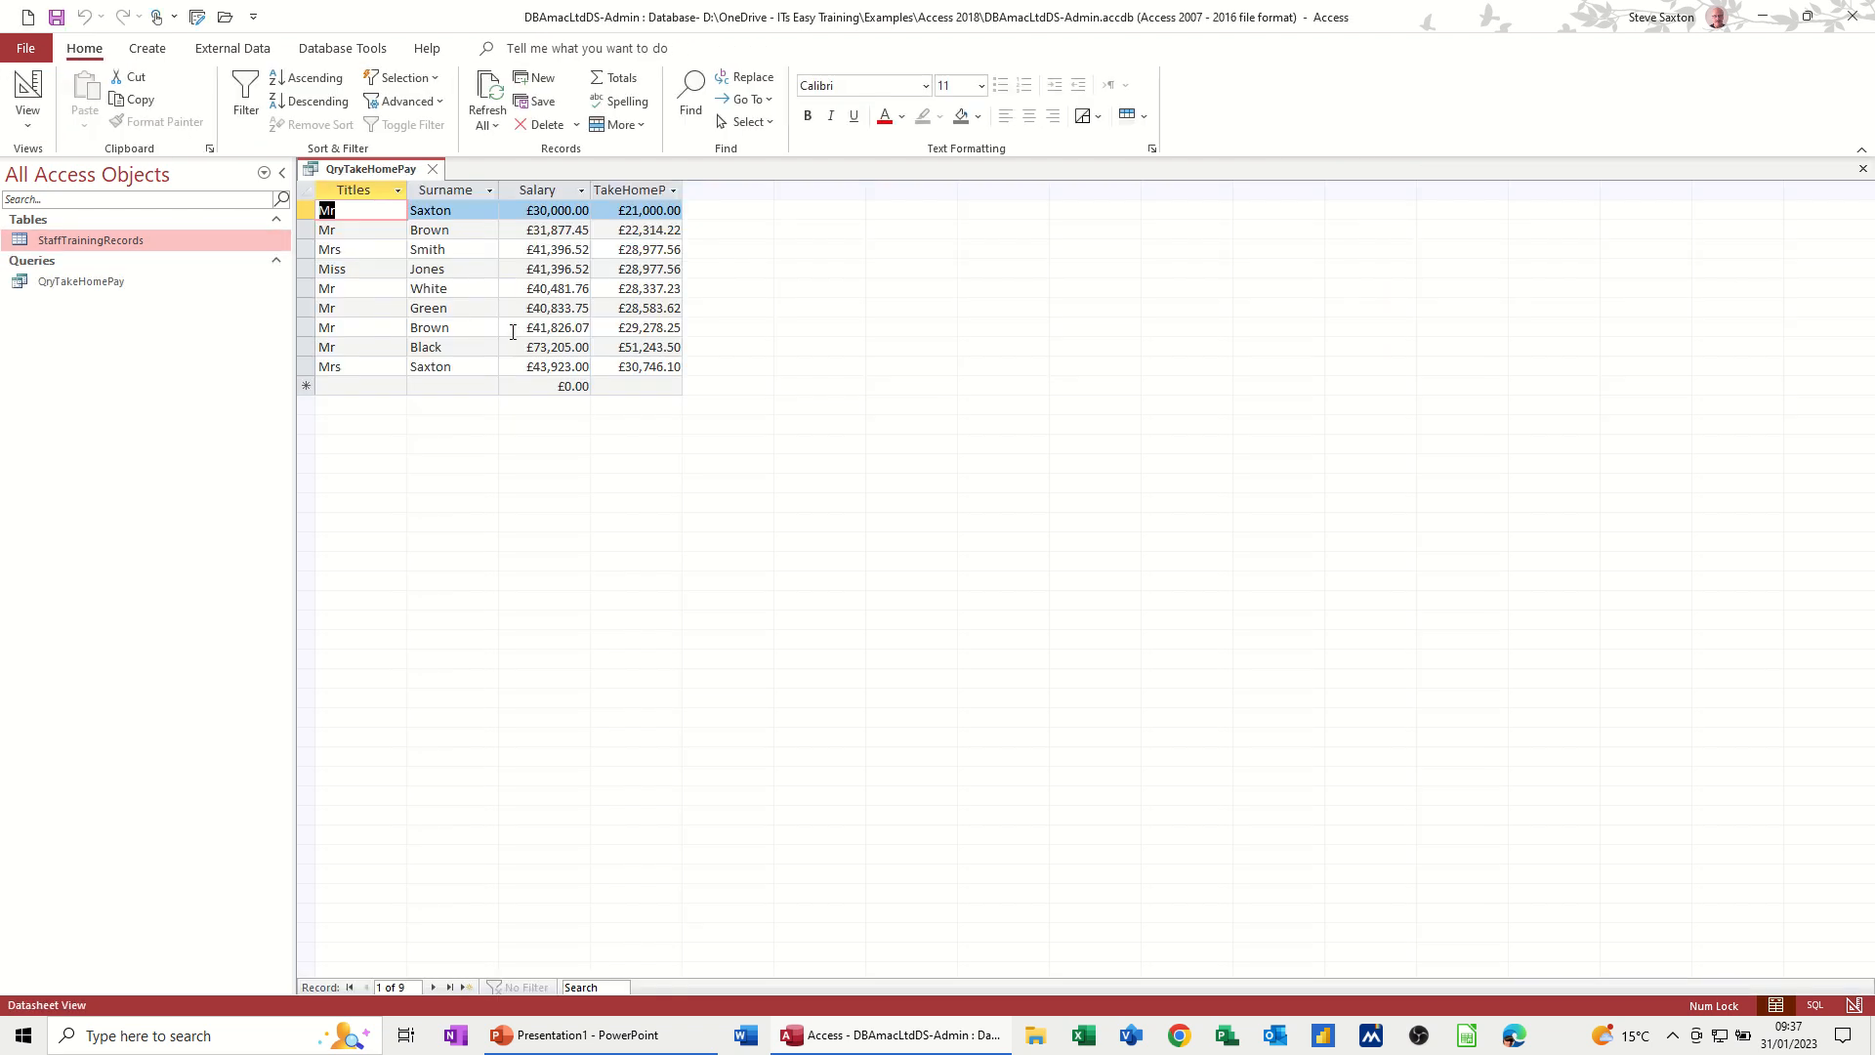
double_click(682, 190)
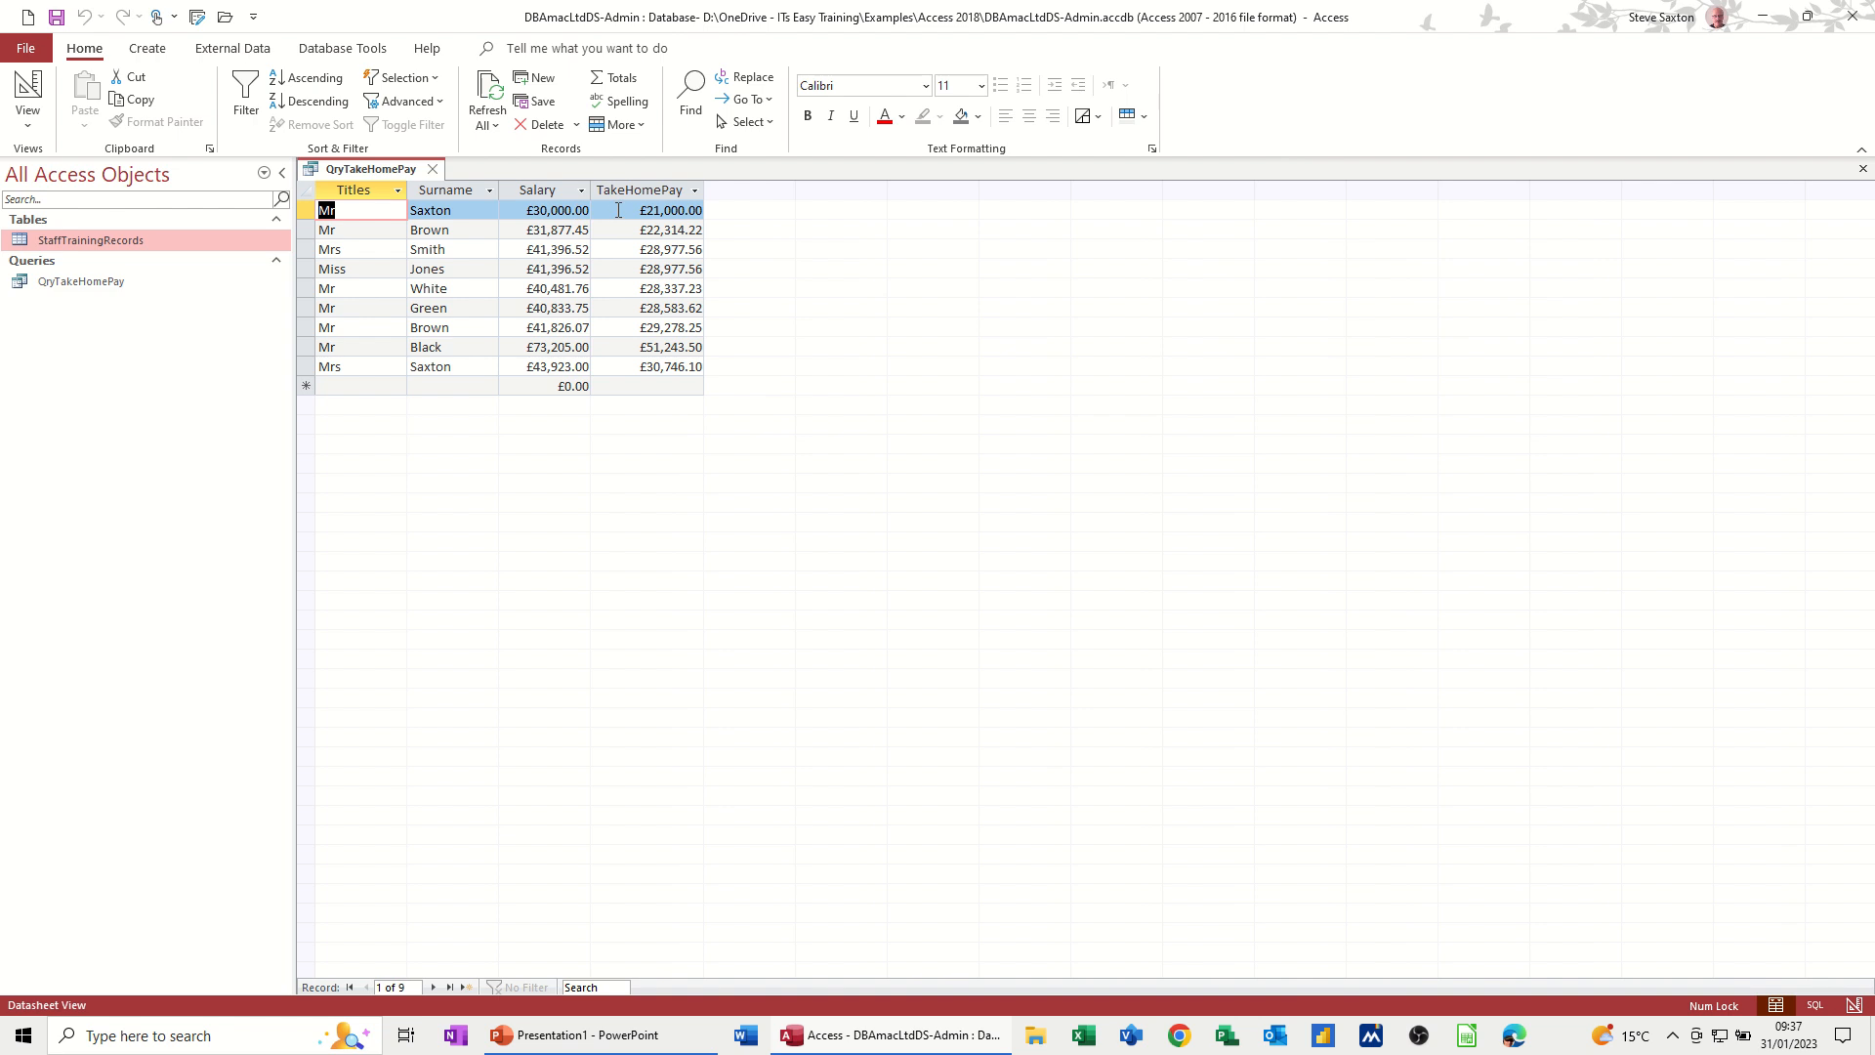
click(435, 174)
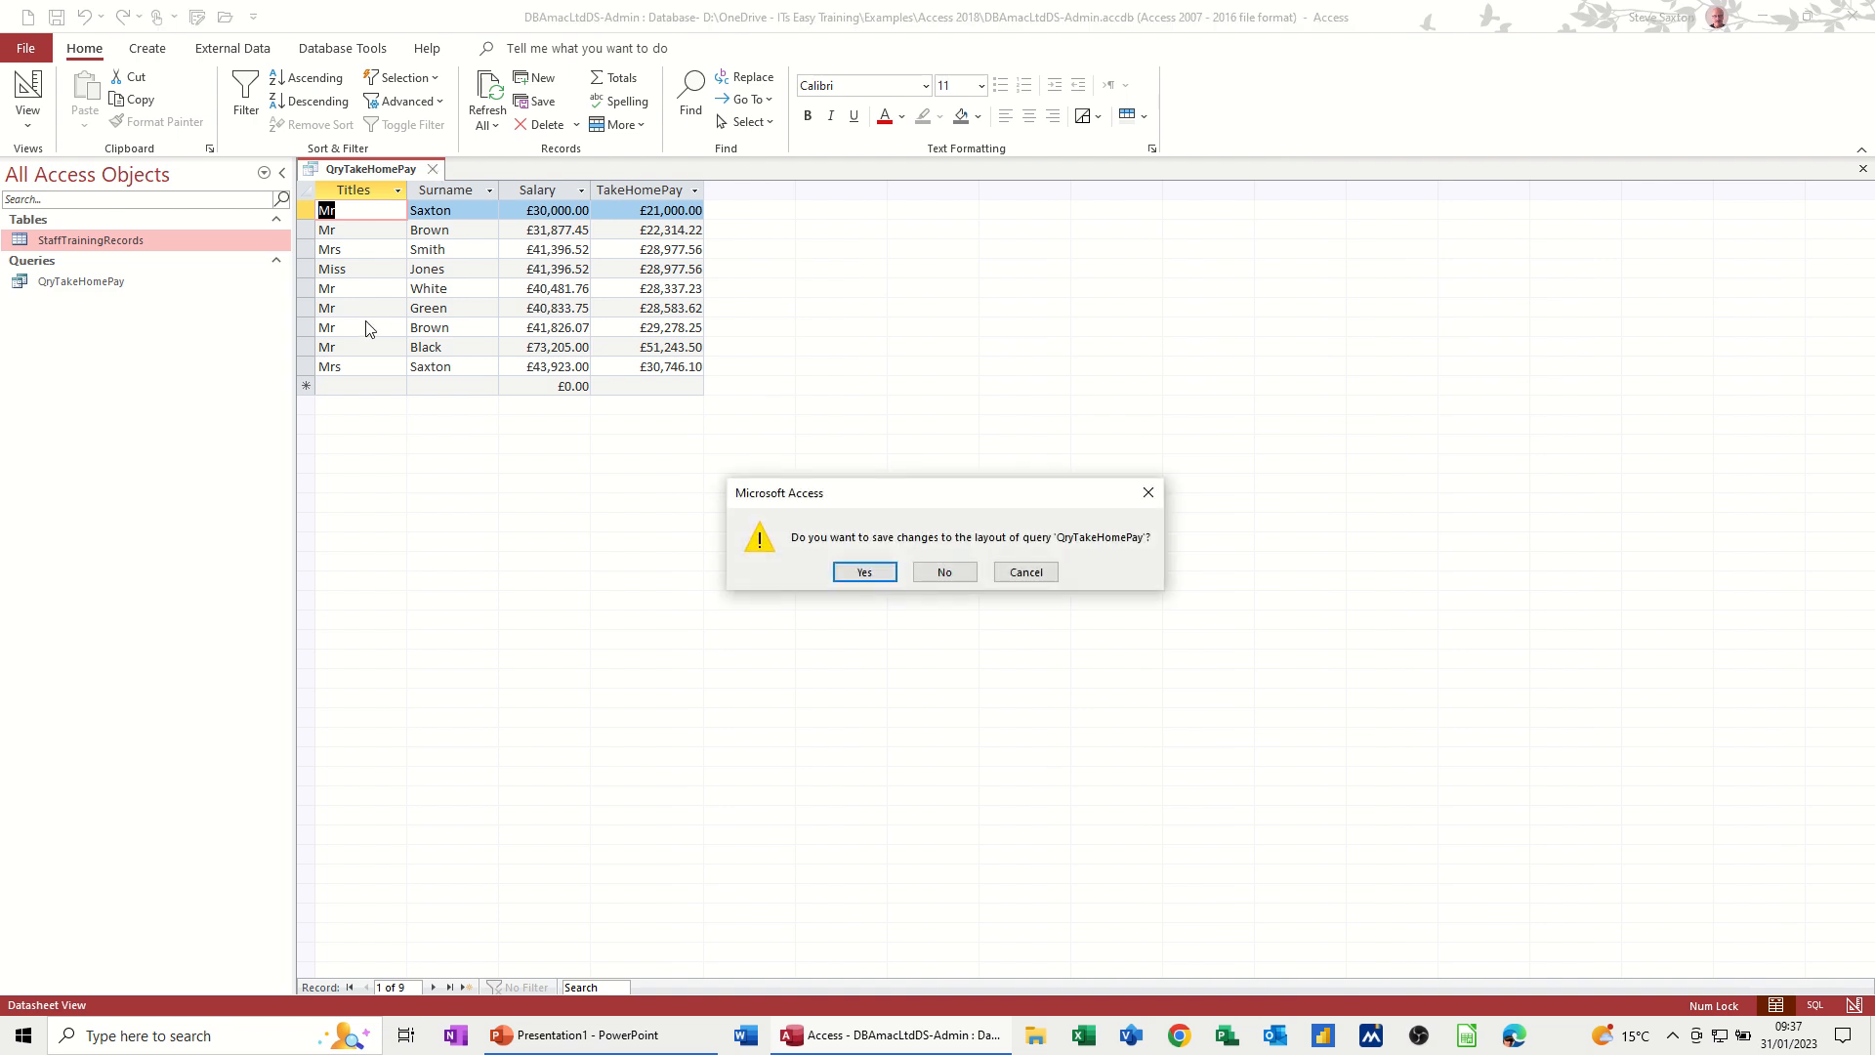
click(863, 573)
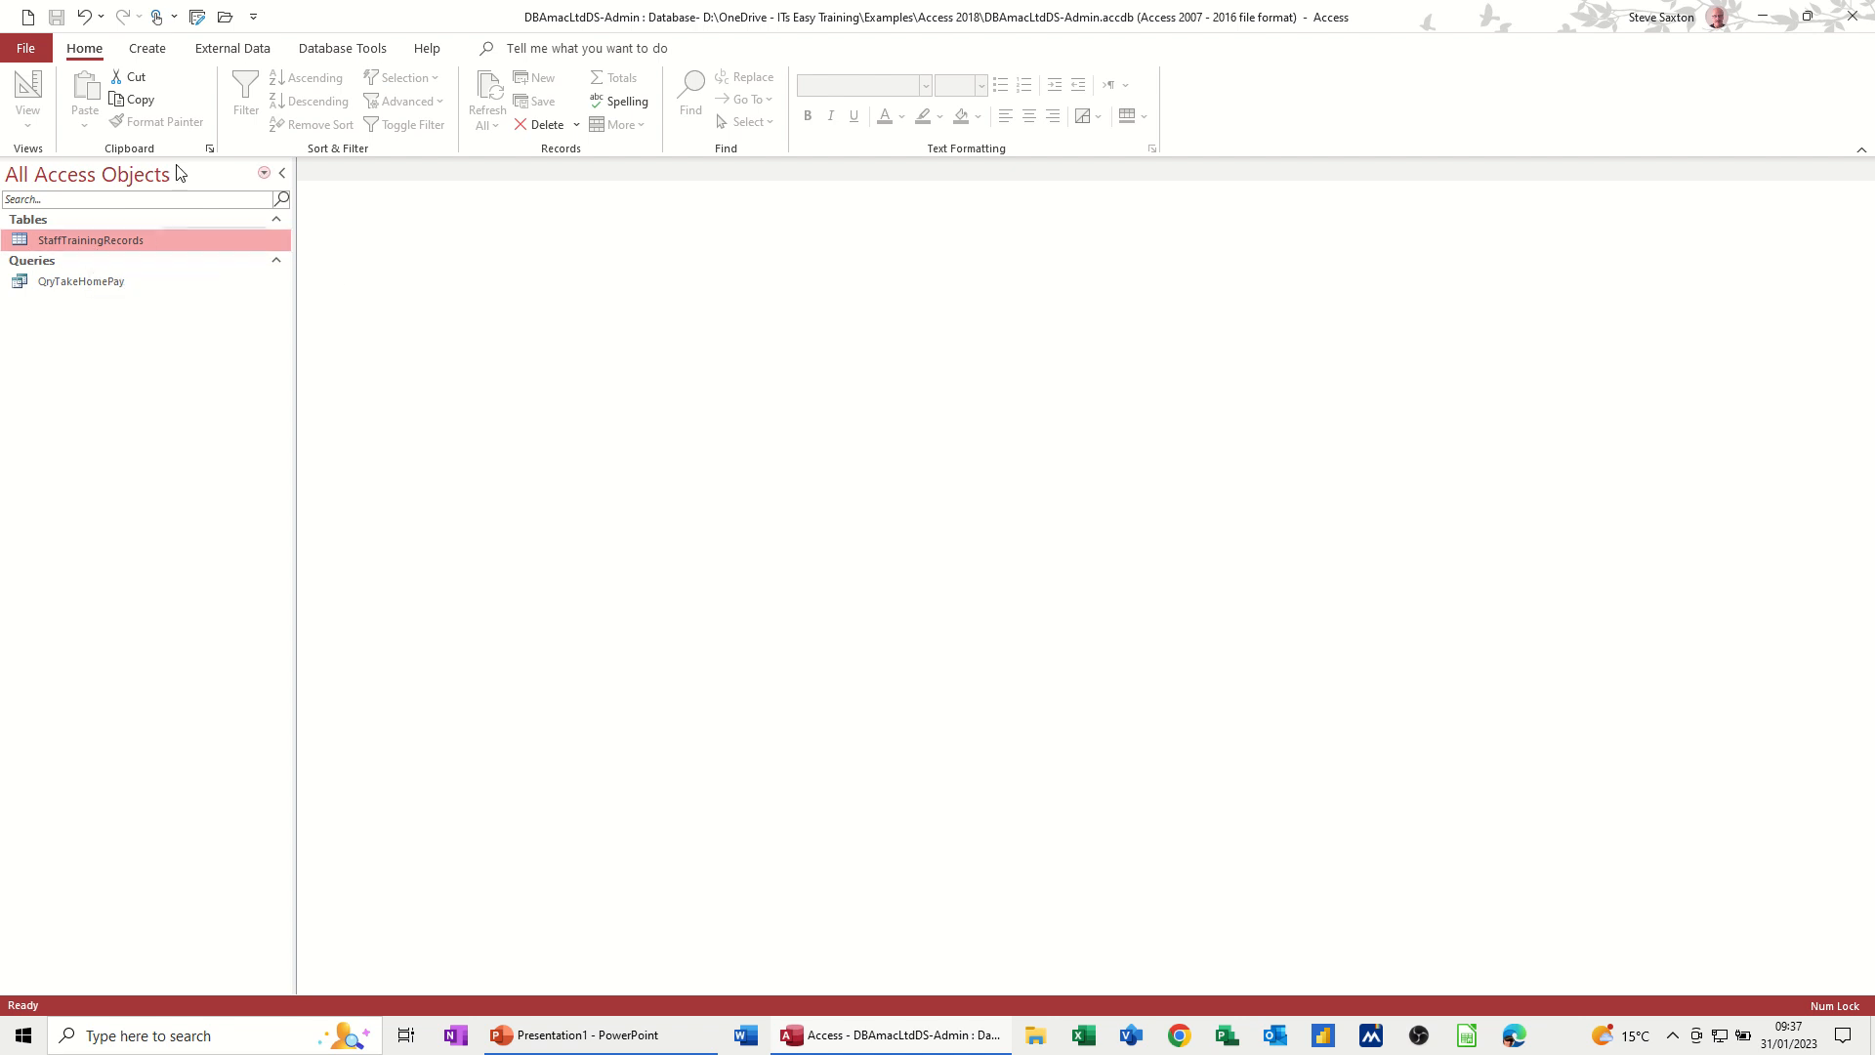
Create a blank form in Design view and set its record source to StaffTrainingRecords.
click(144, 53)
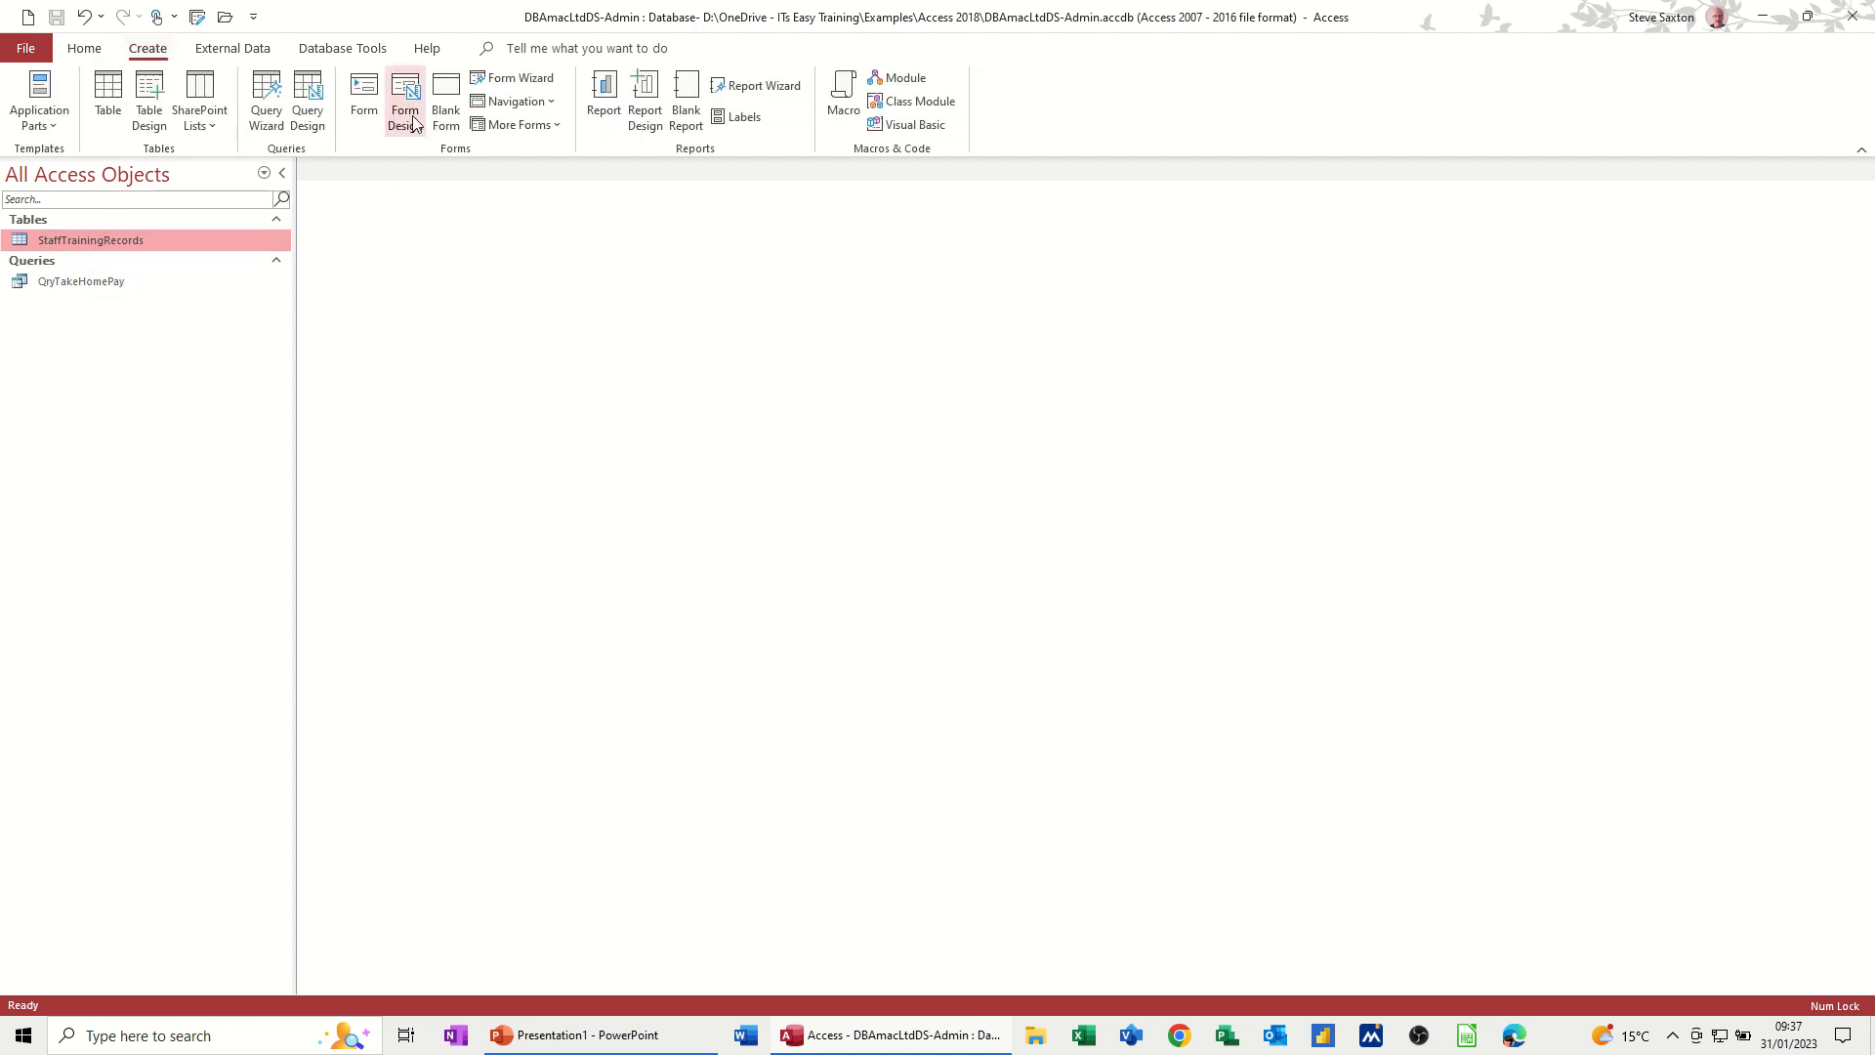
click(405, 98)
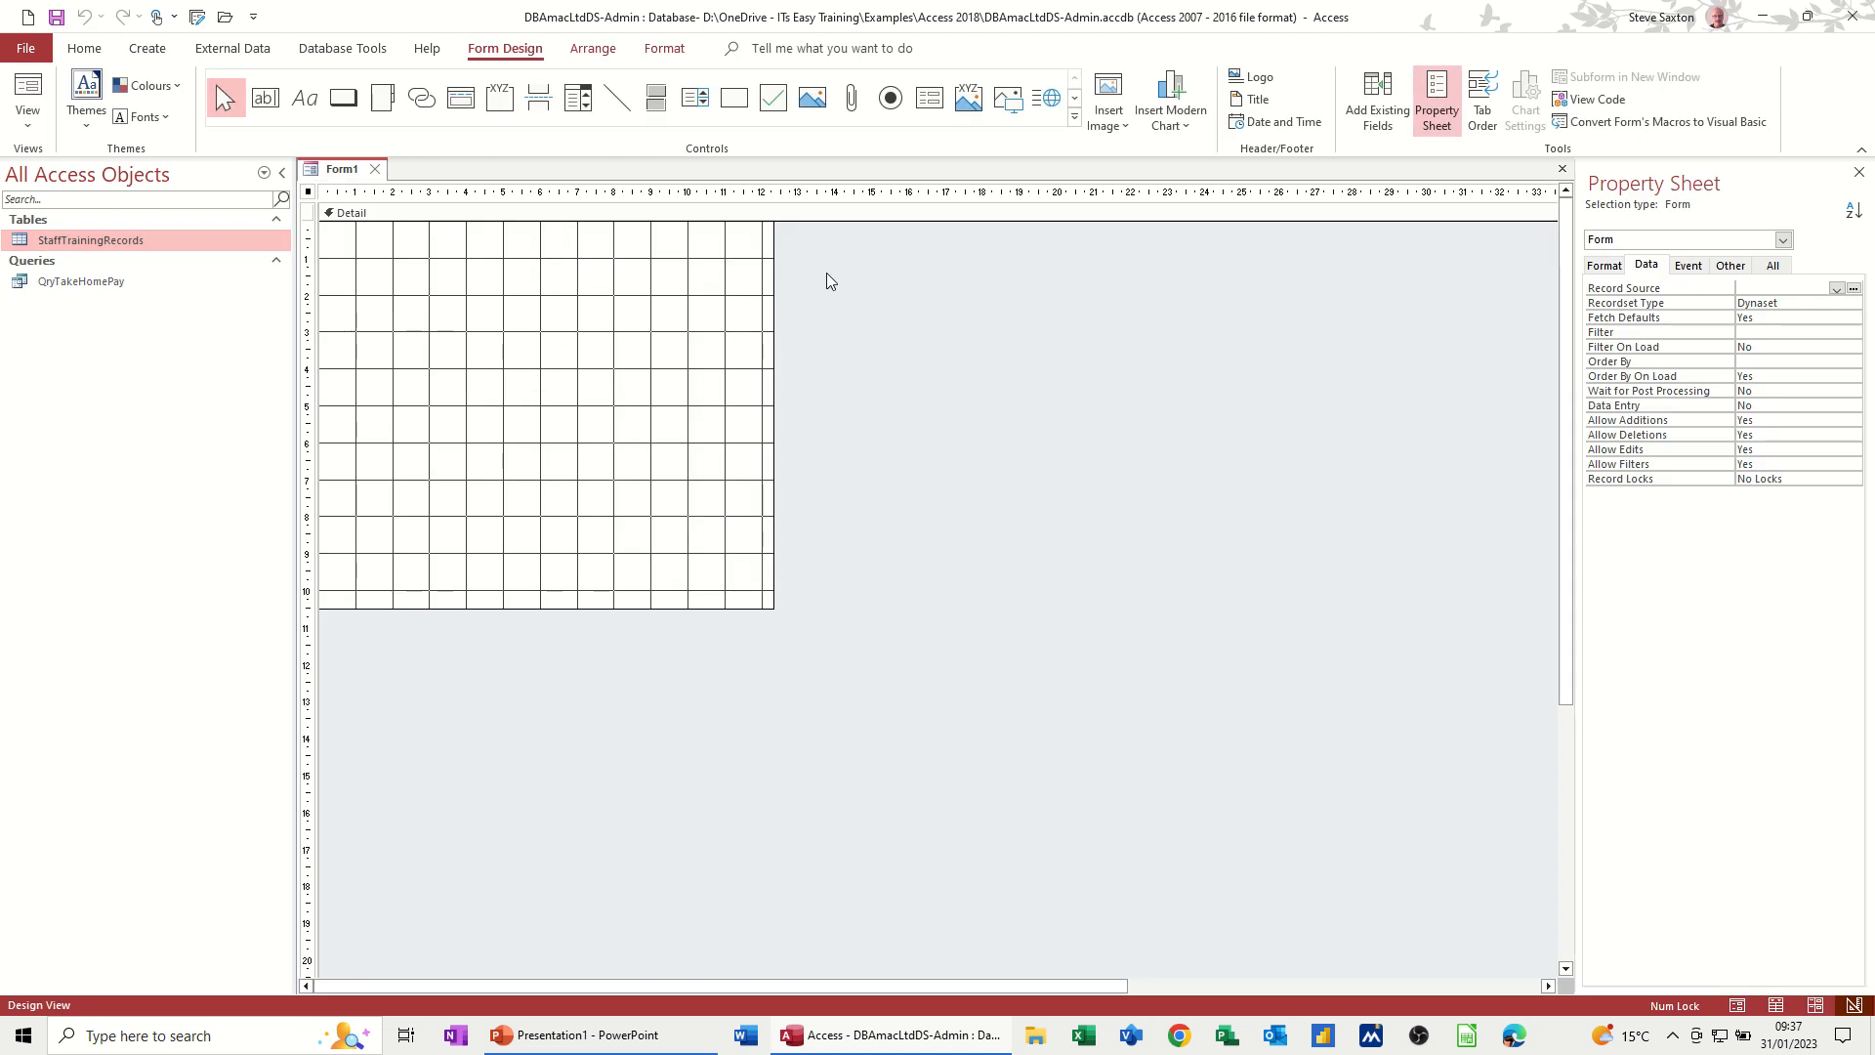
click(1439, 106)
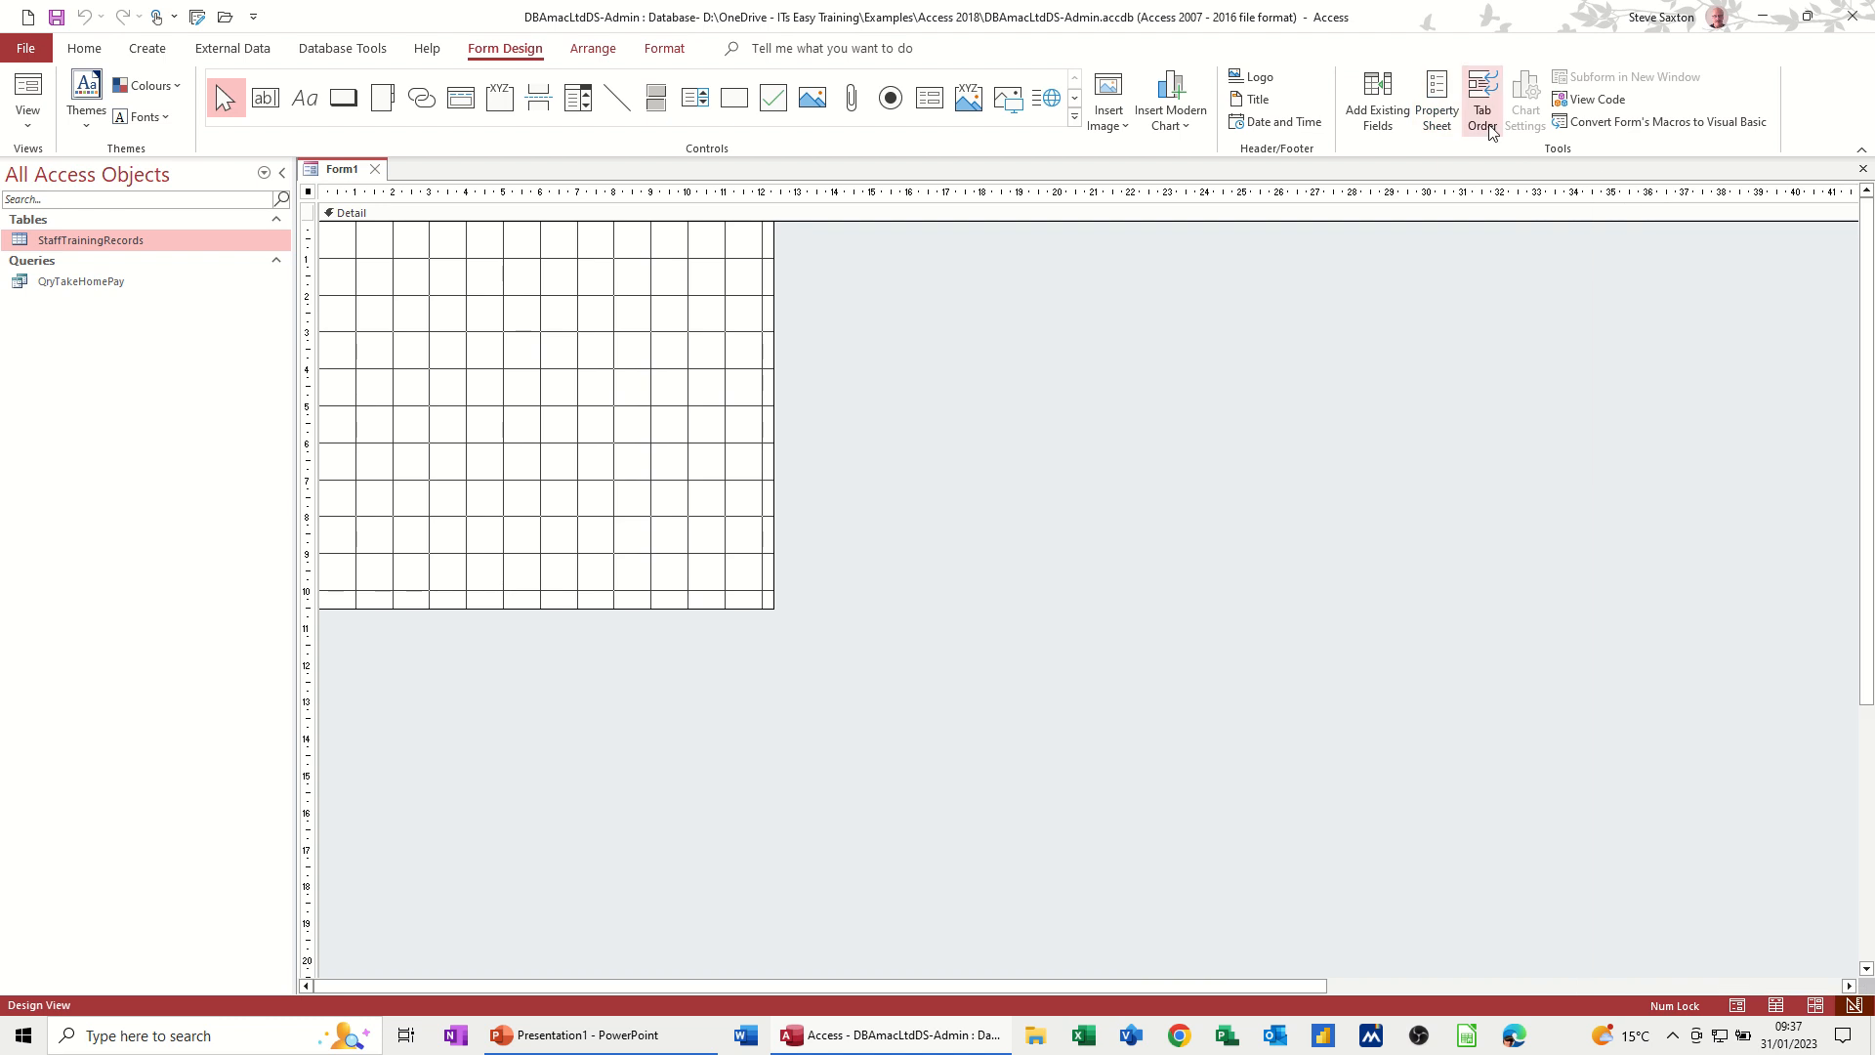
click(1439, 105)
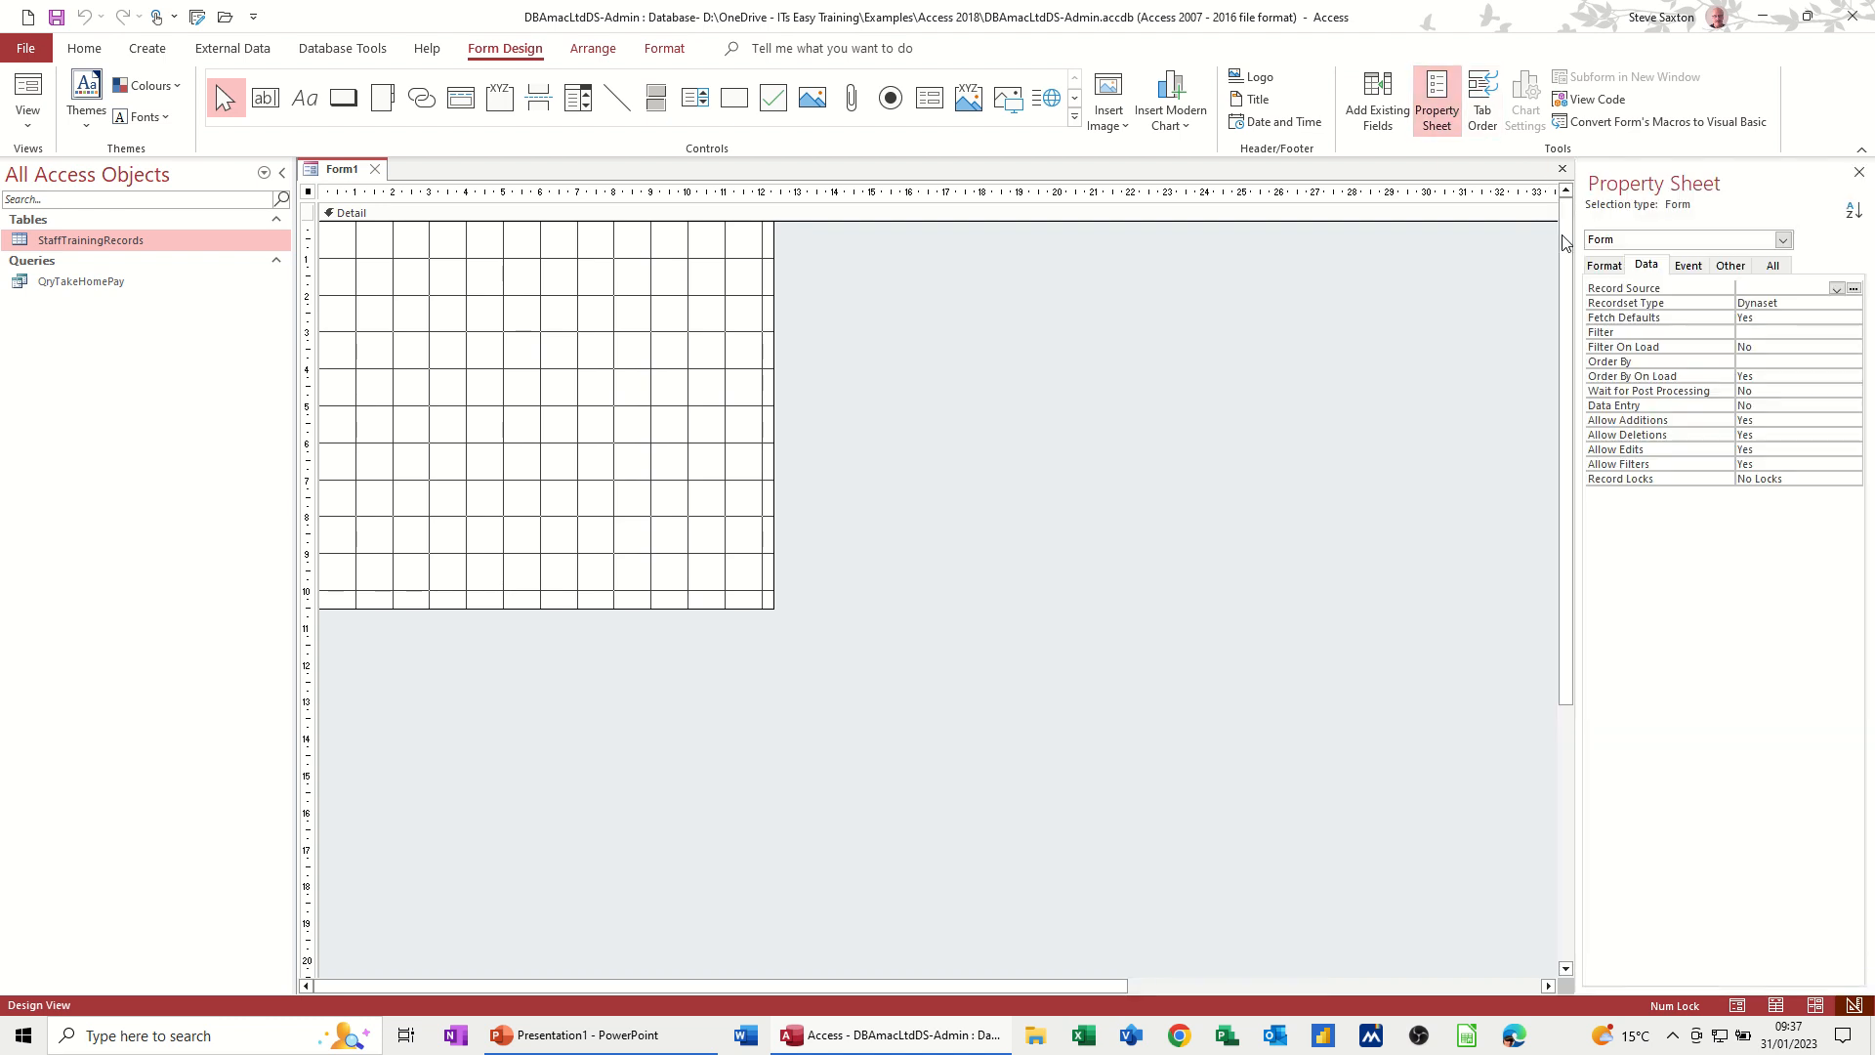
click(1837, 288)
click(1801, 316)
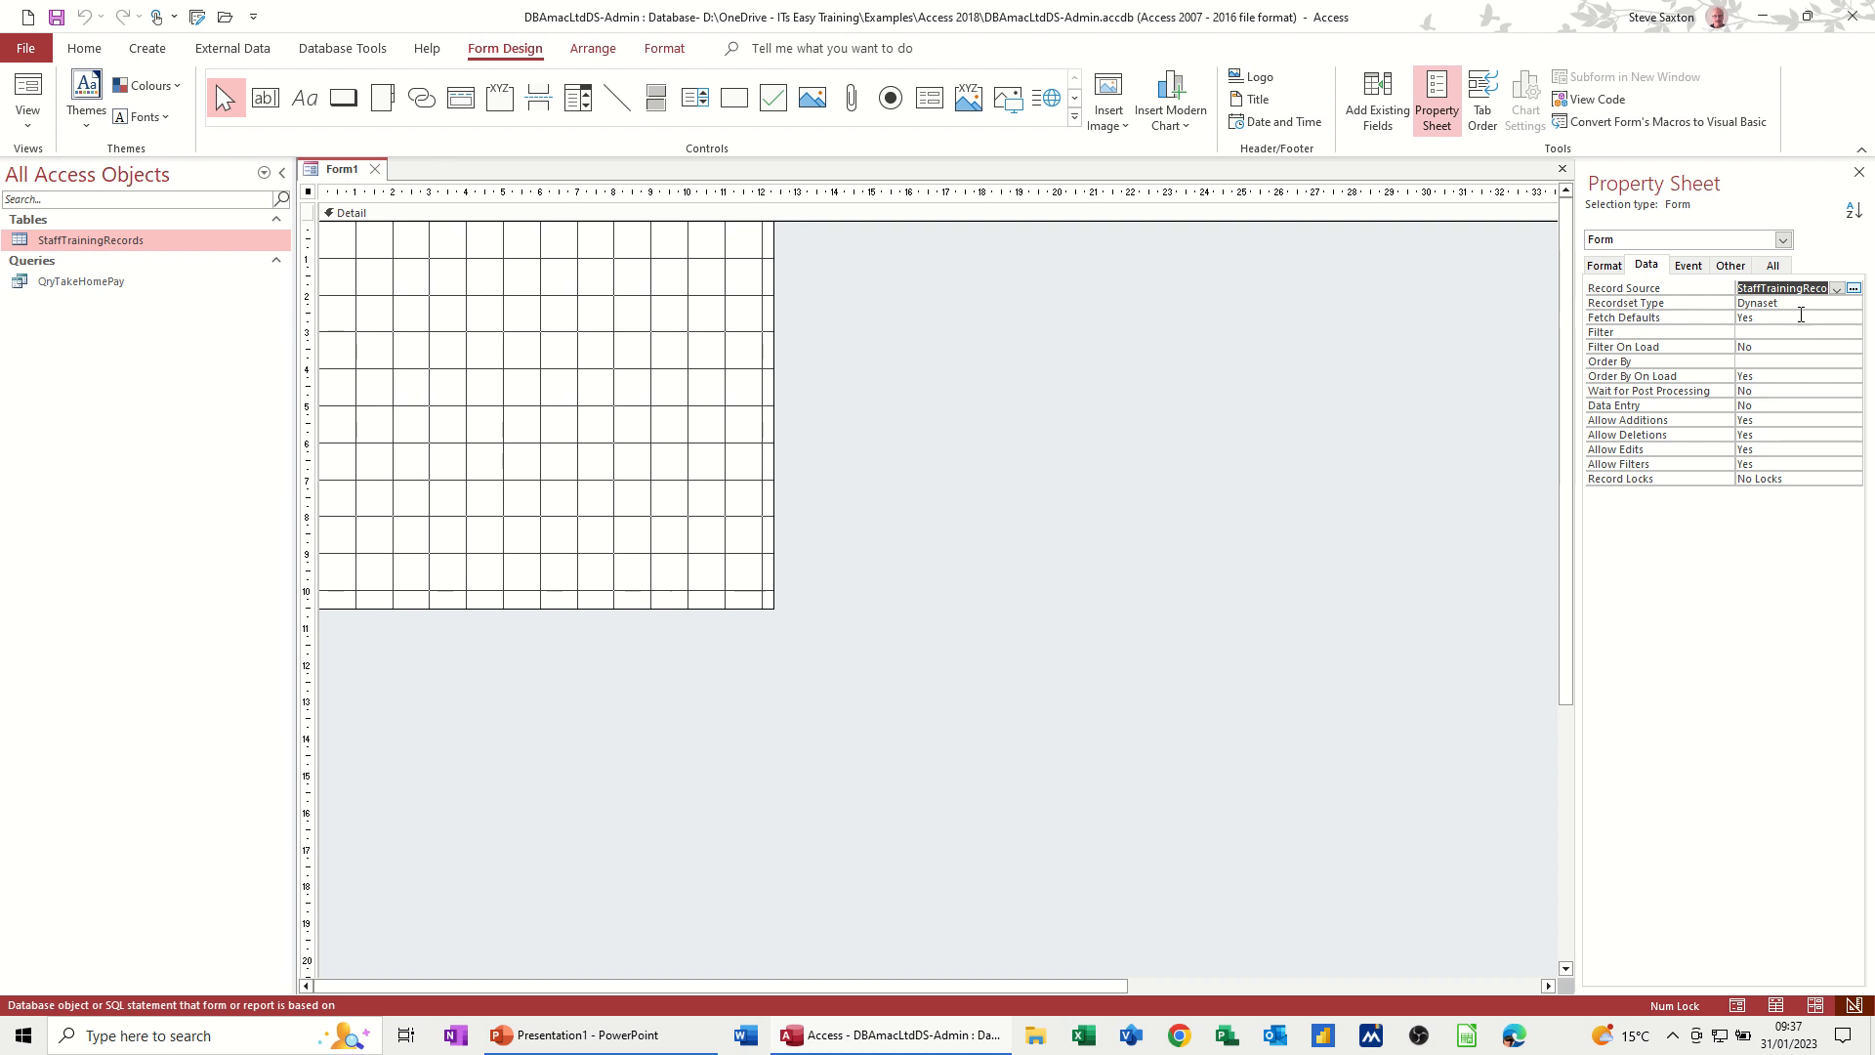
Place all fields from StaffID to Deduction on the form and widen the form to about 17 cm.
click(1386, 102)
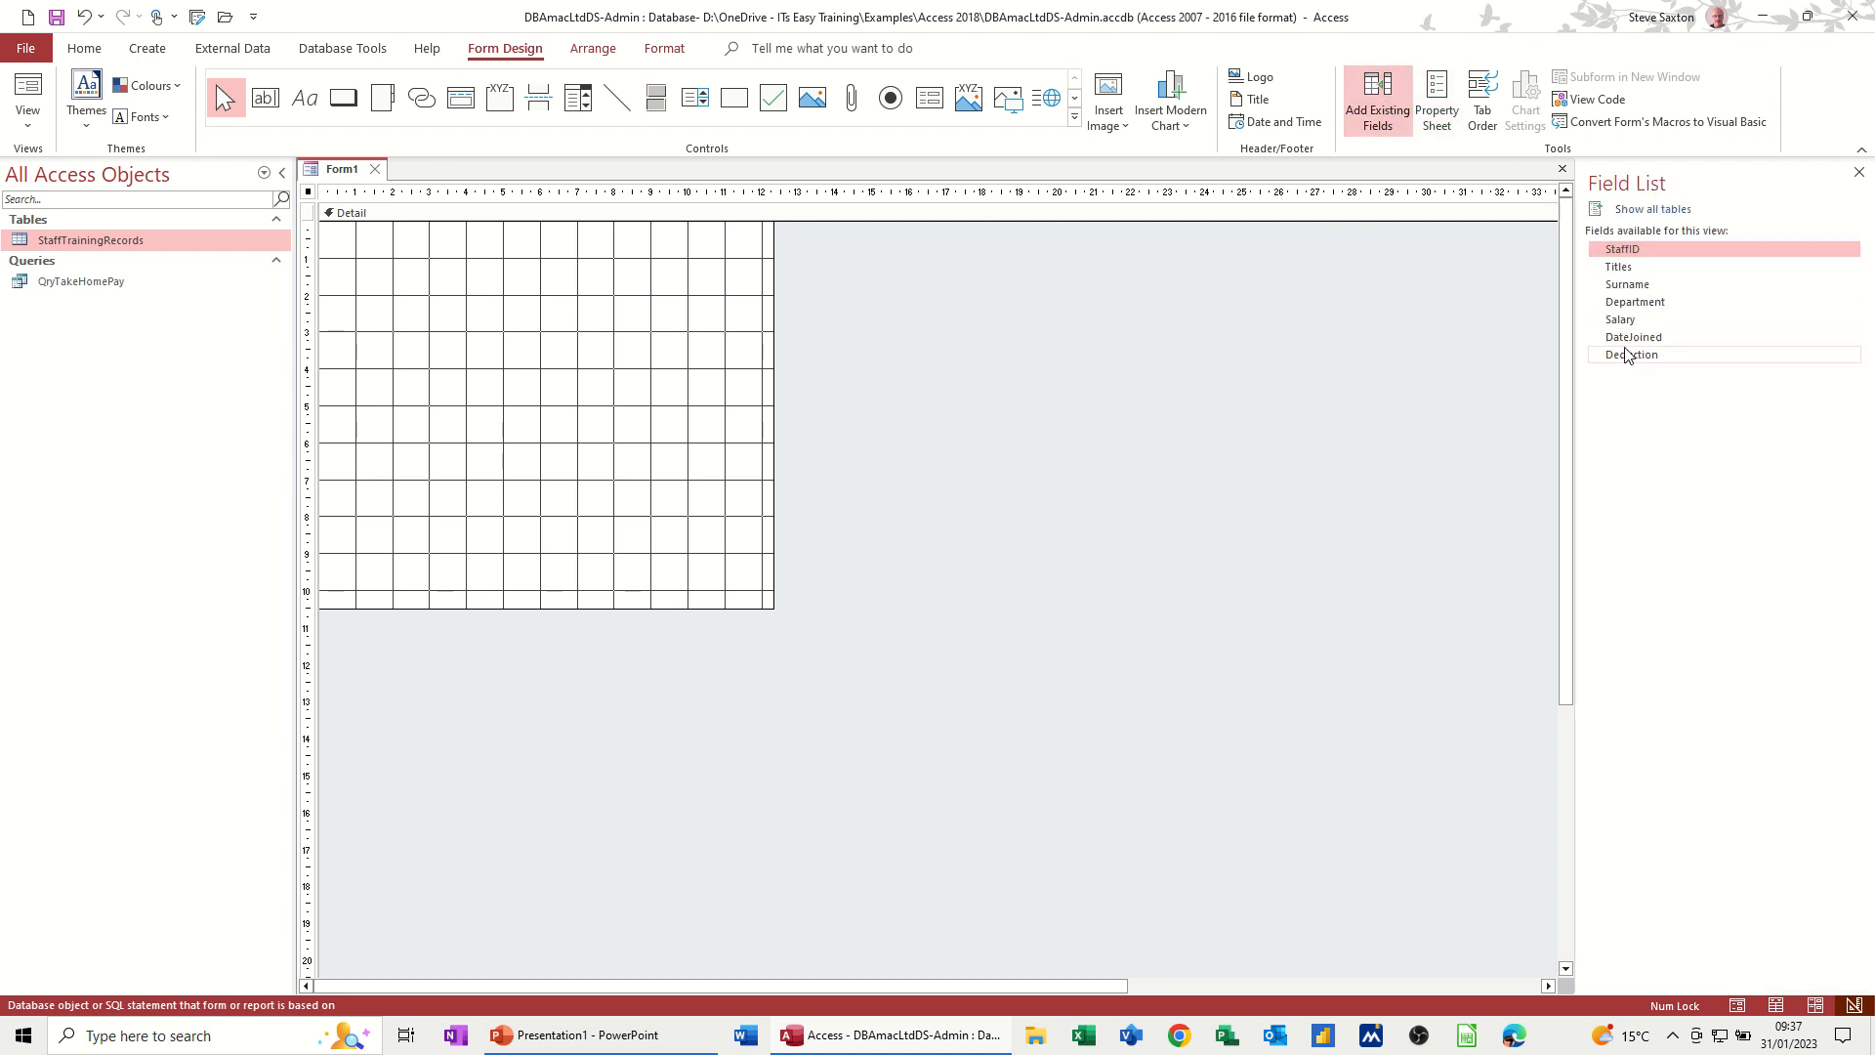
shift+click(1624, 357)
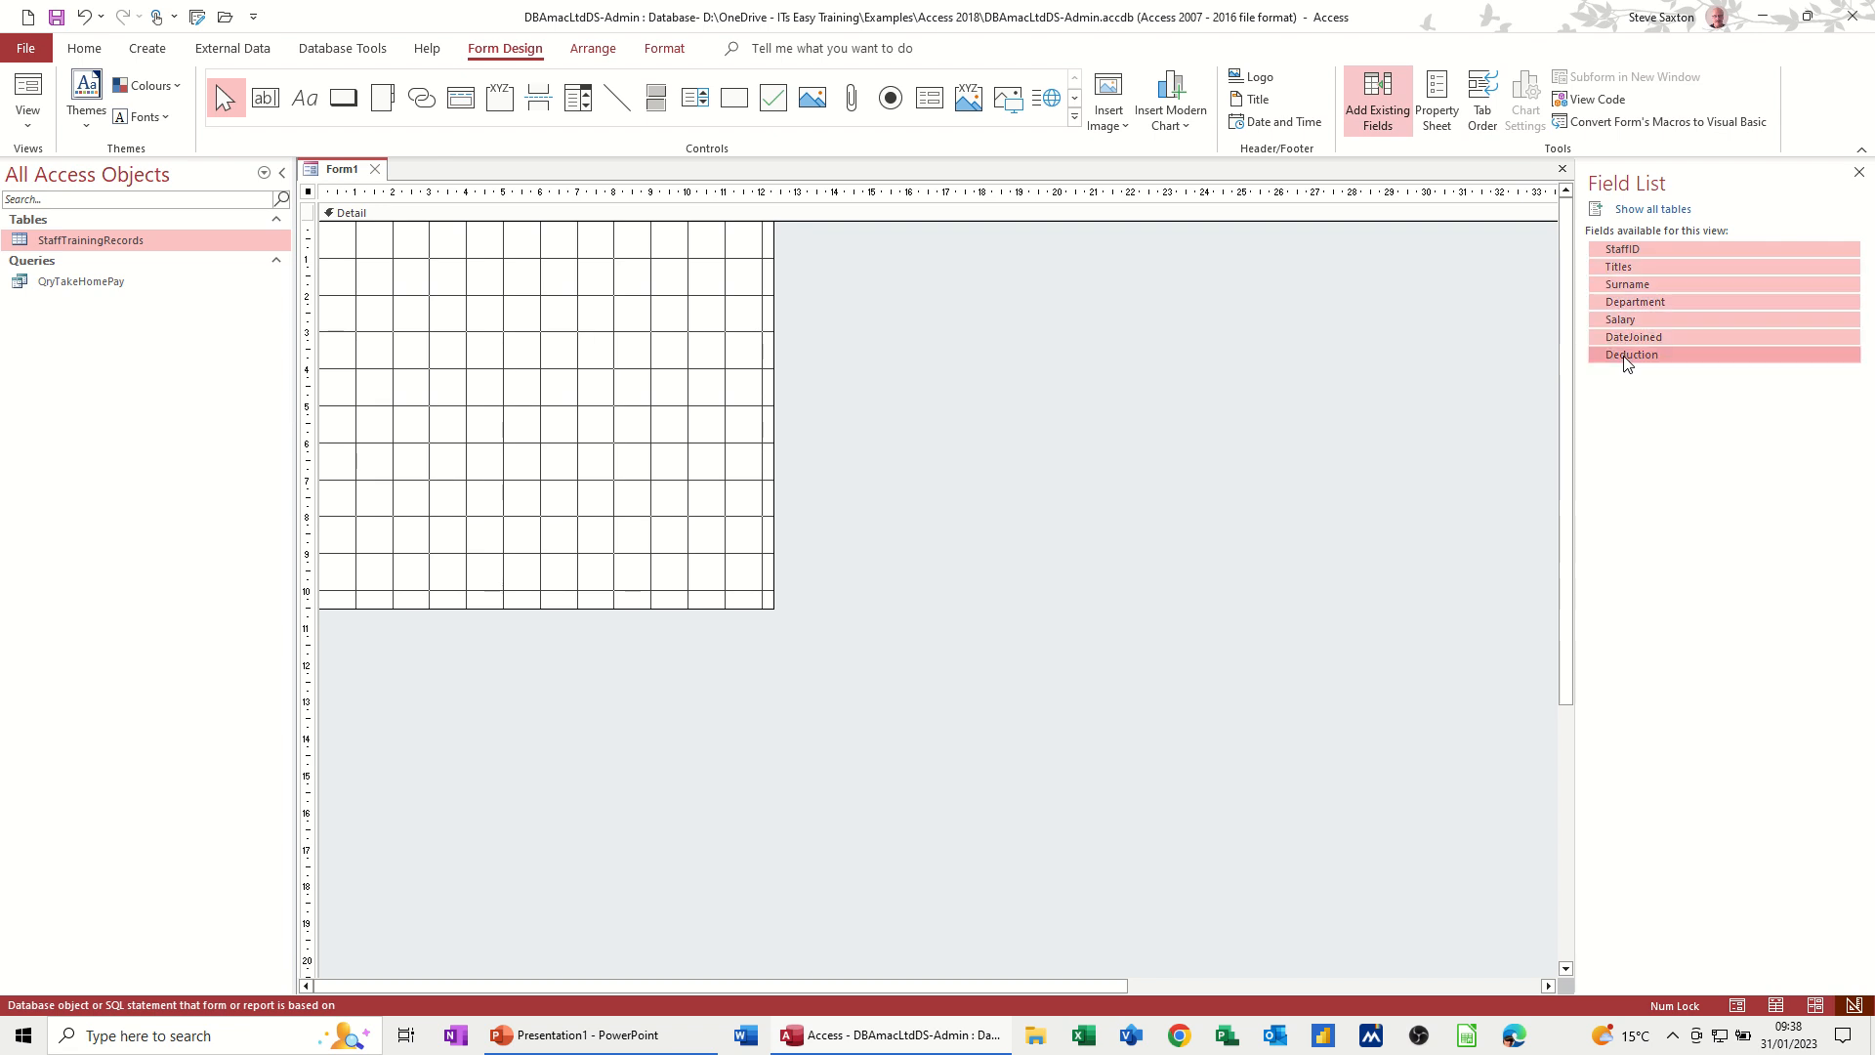
drag(1655, 306, 422, 258)
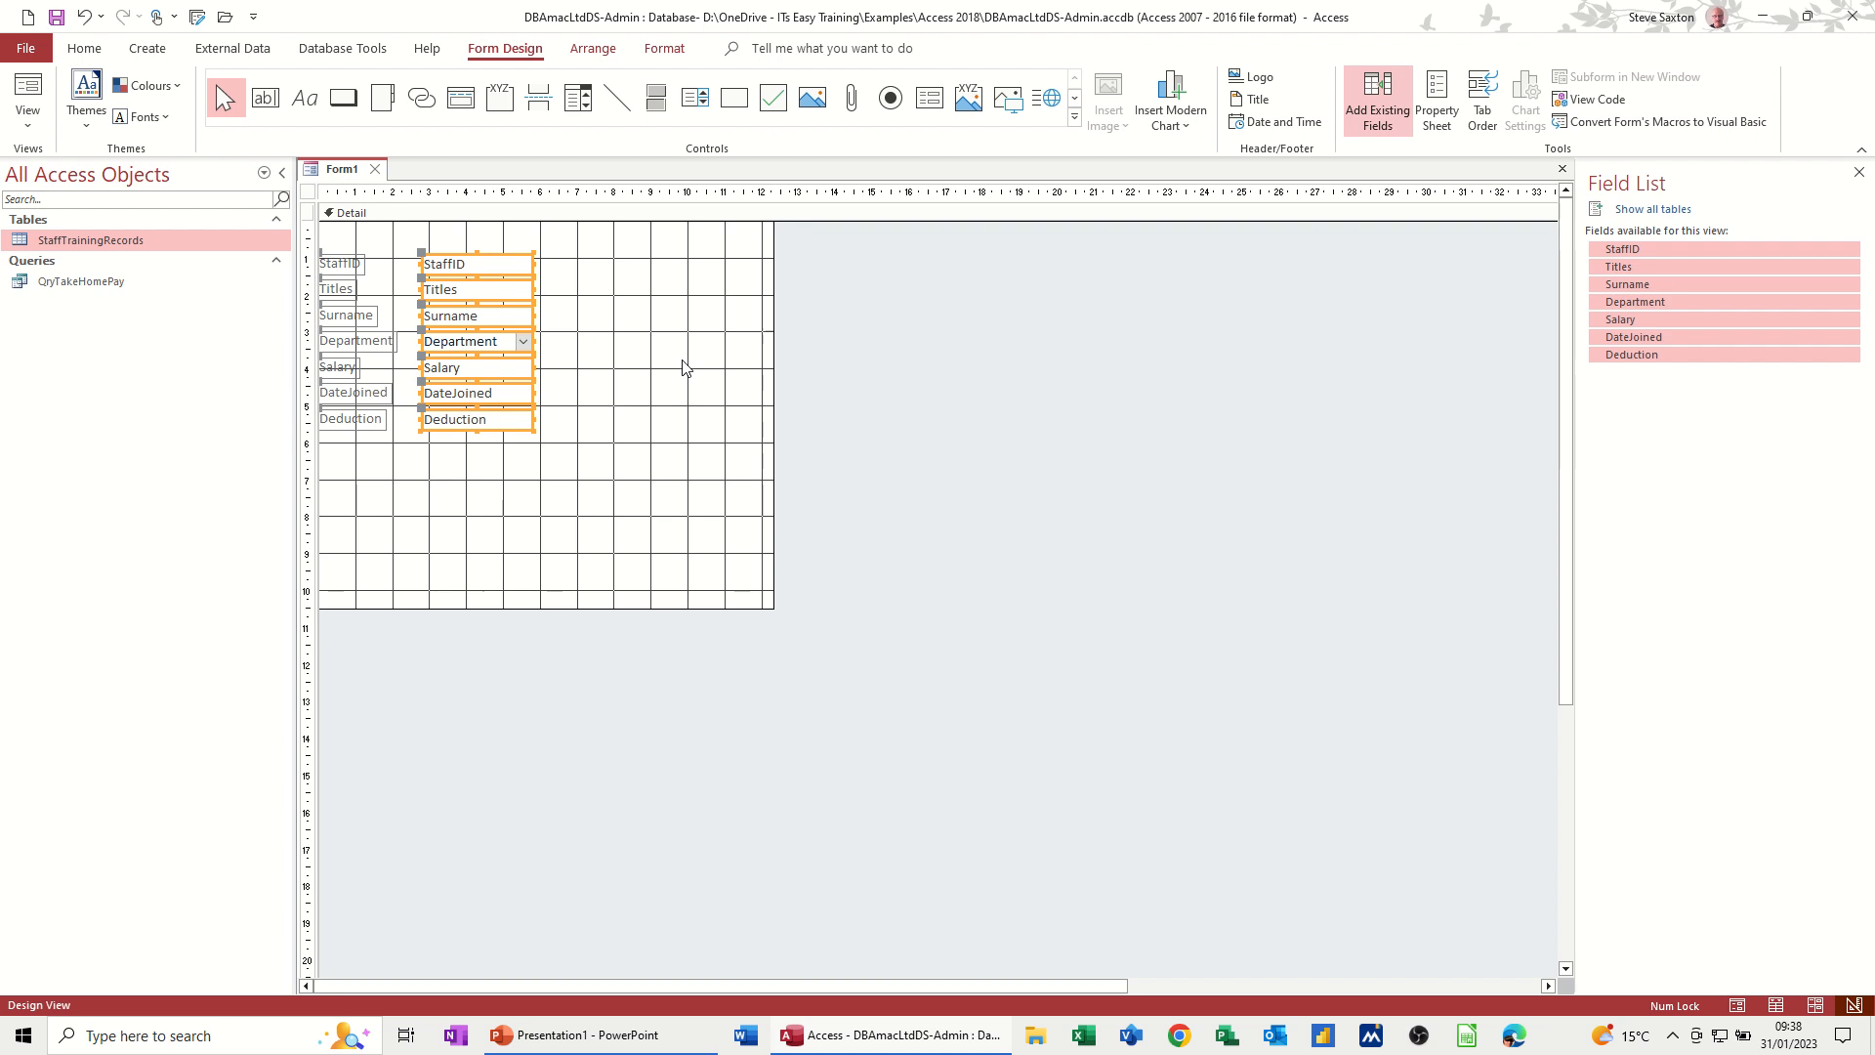
drag(774, 351, 942, 351)
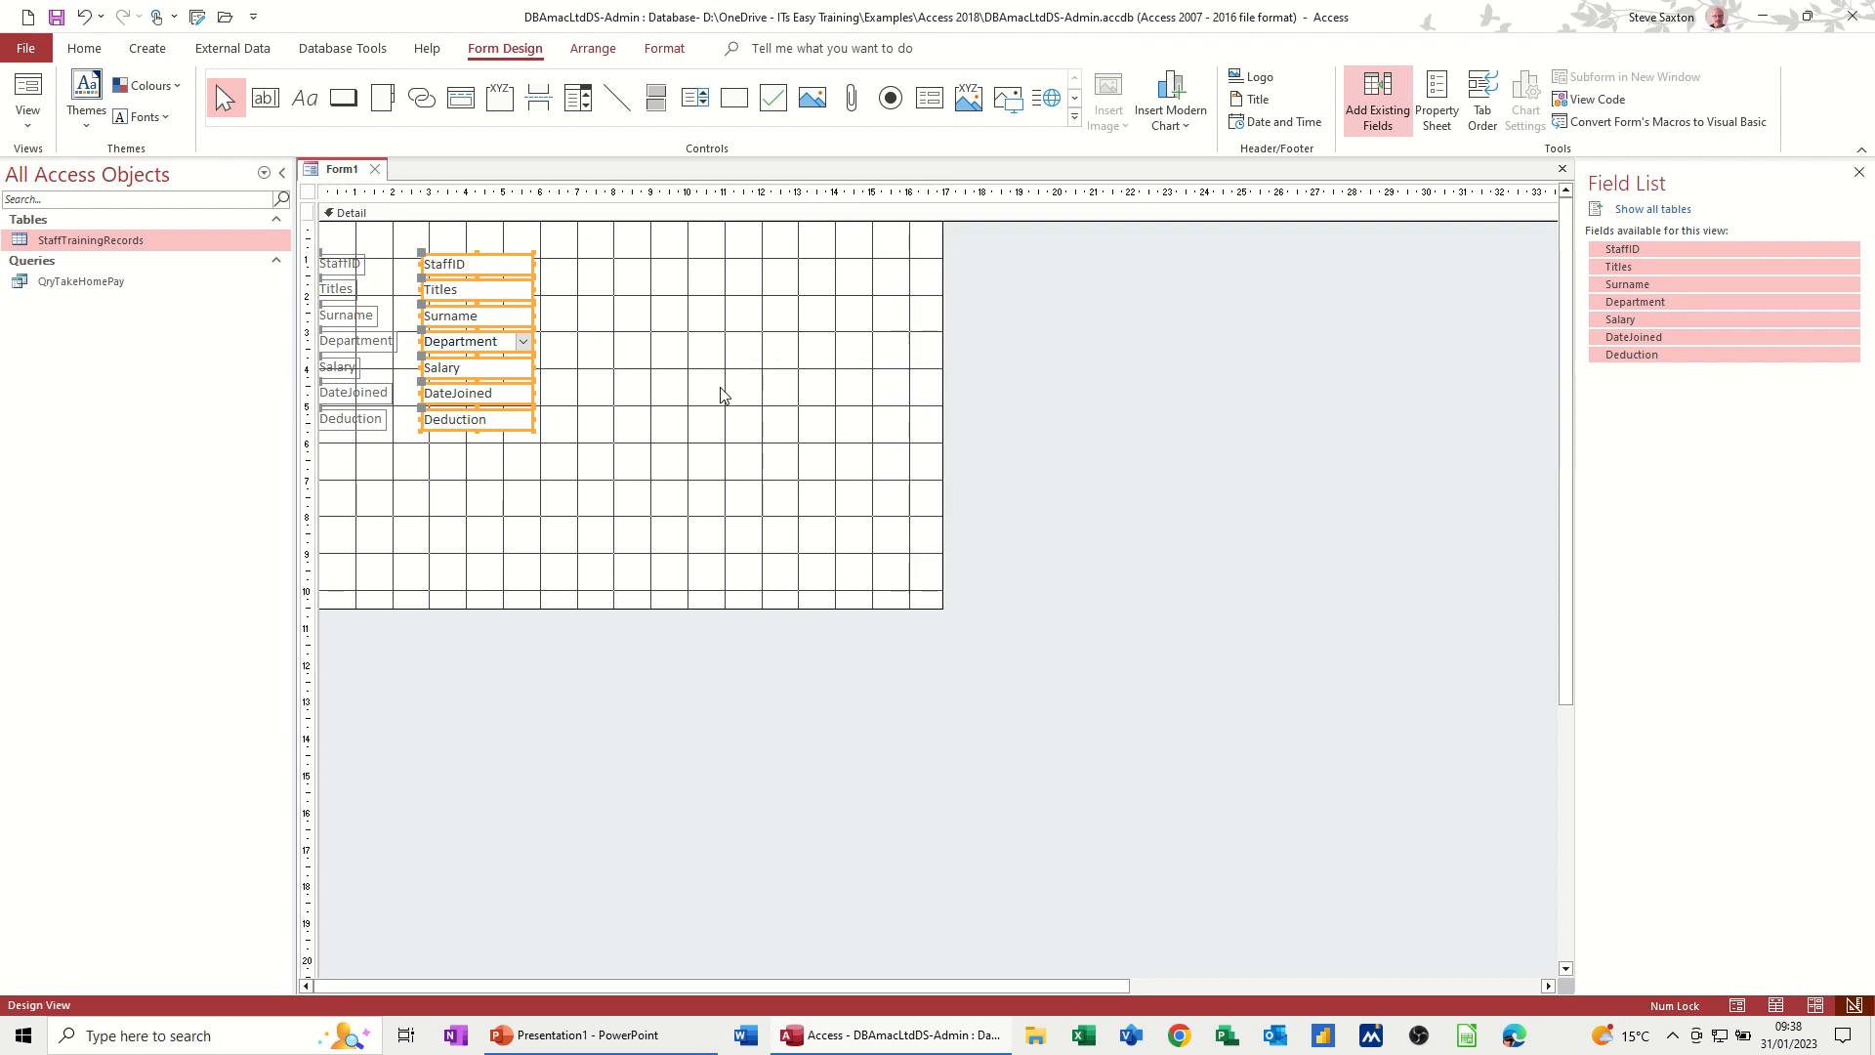
click(638, 270)
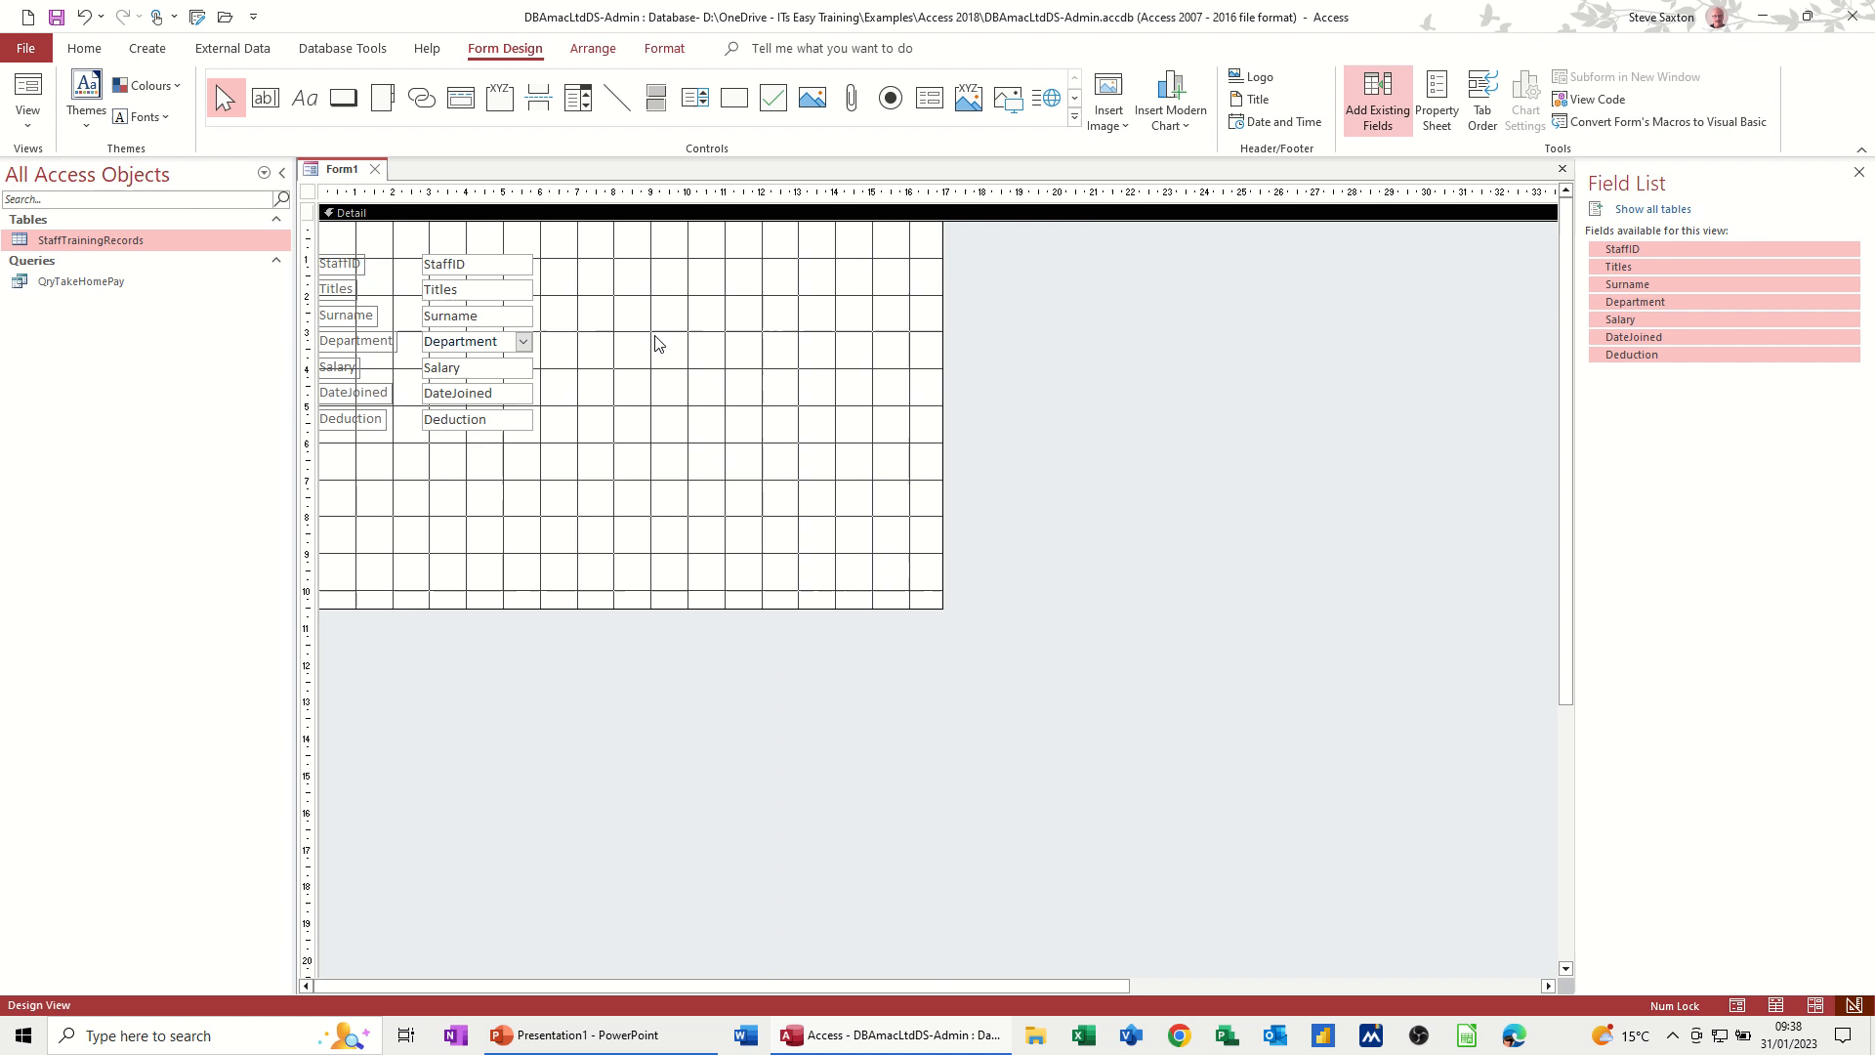
Add a text box about 6.6 cm wide beside the form's fields, containing the expression =[salary]*.7.
click(1074, 118)
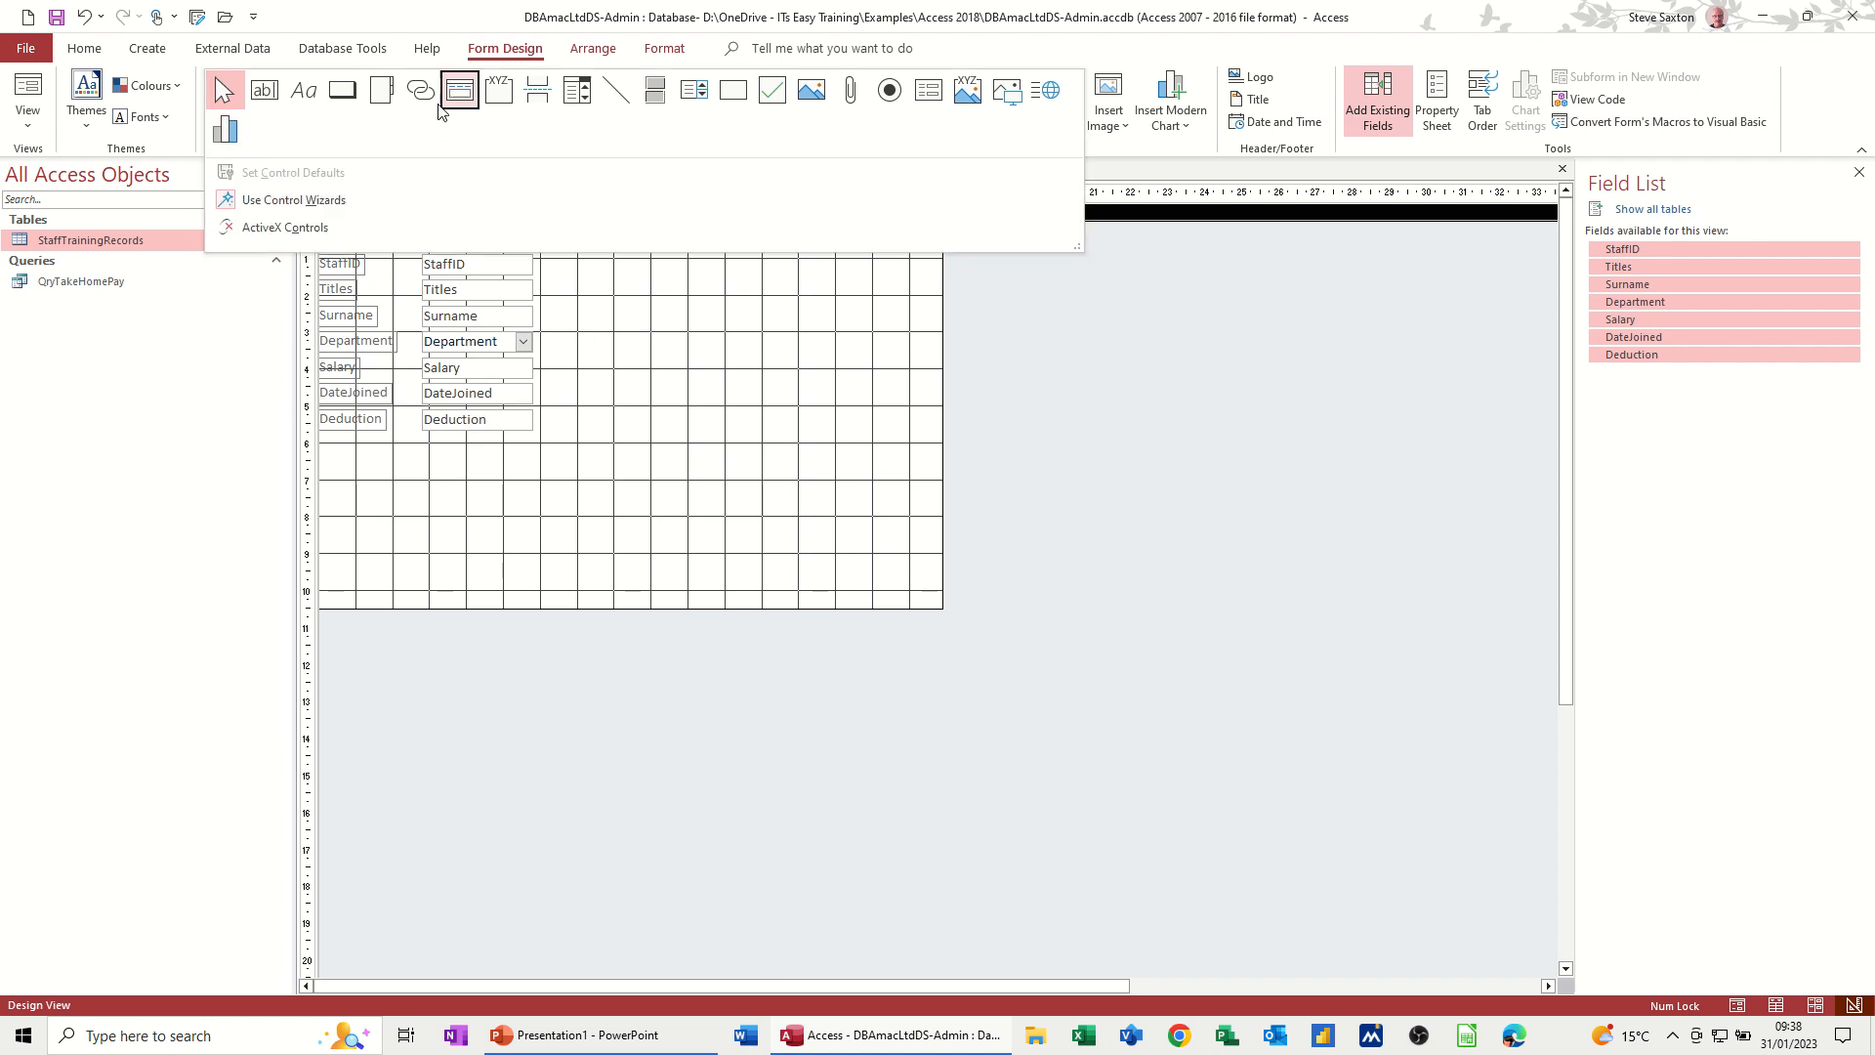
click(266, 91)
drag(673, 268, 918, 308)
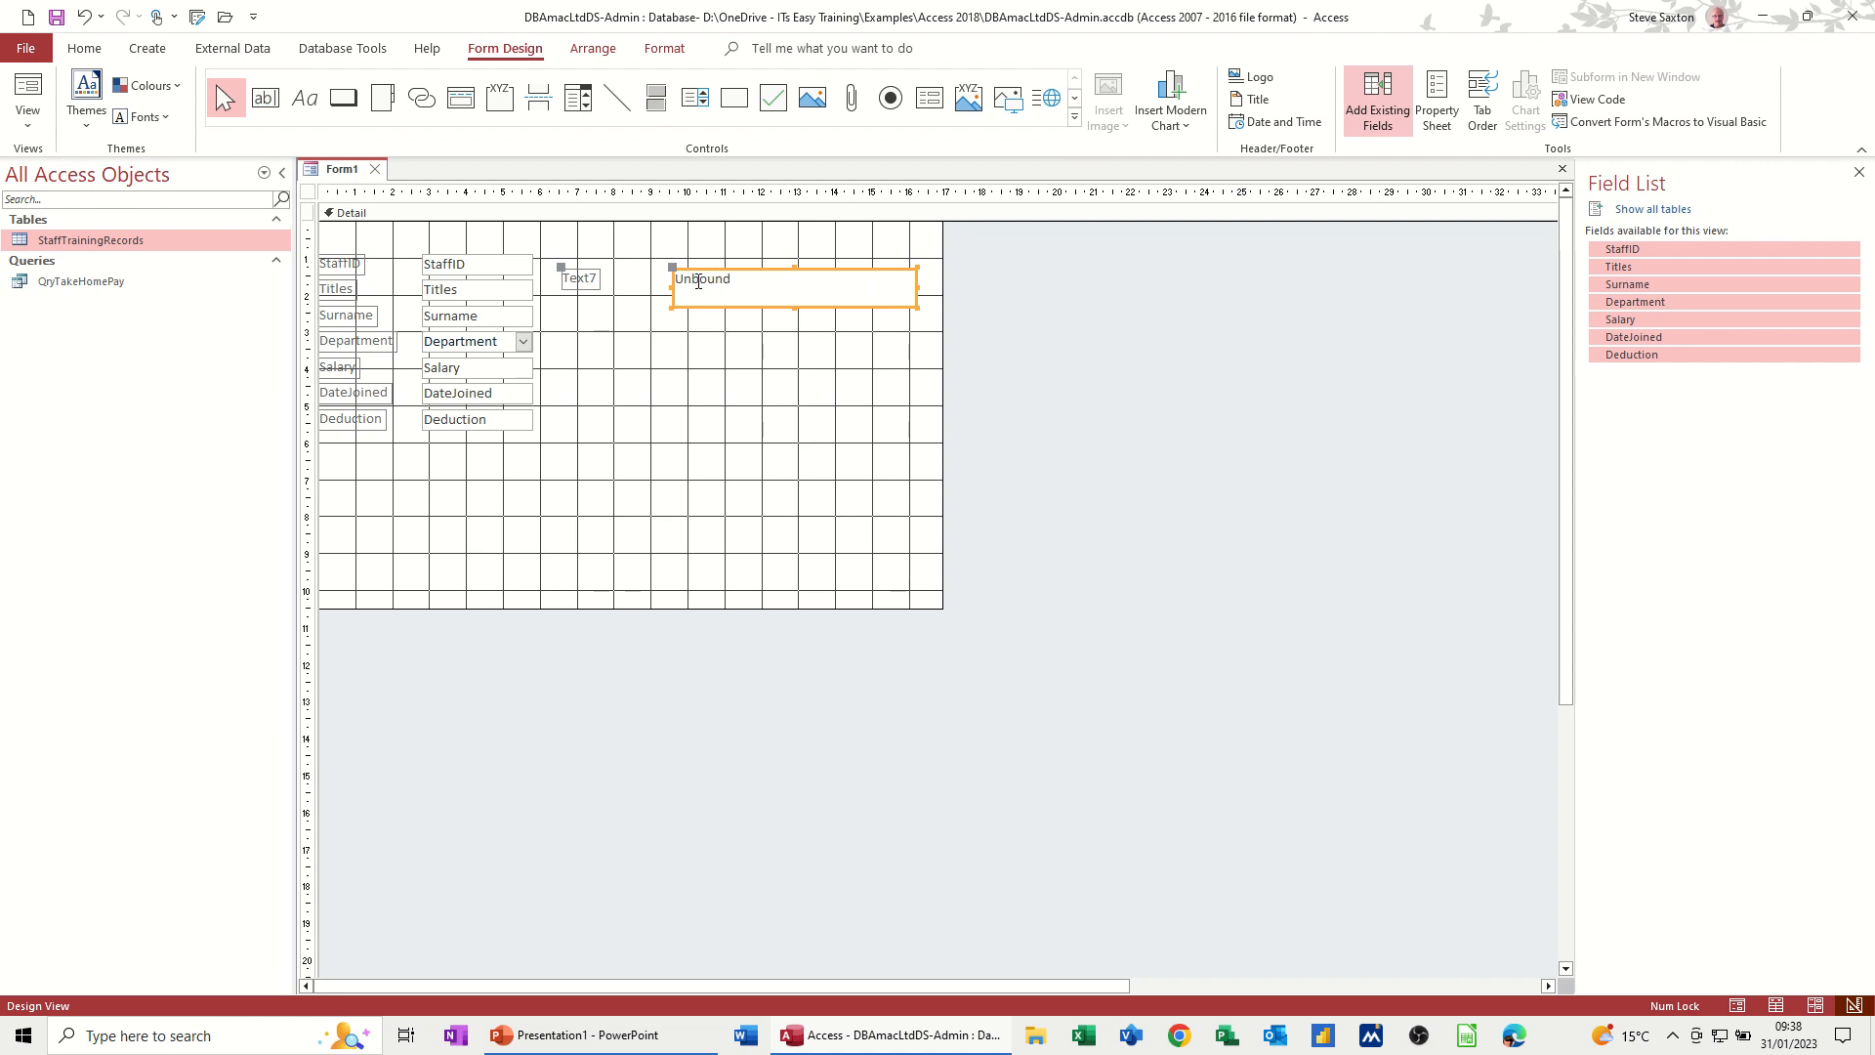
click(699, 281)
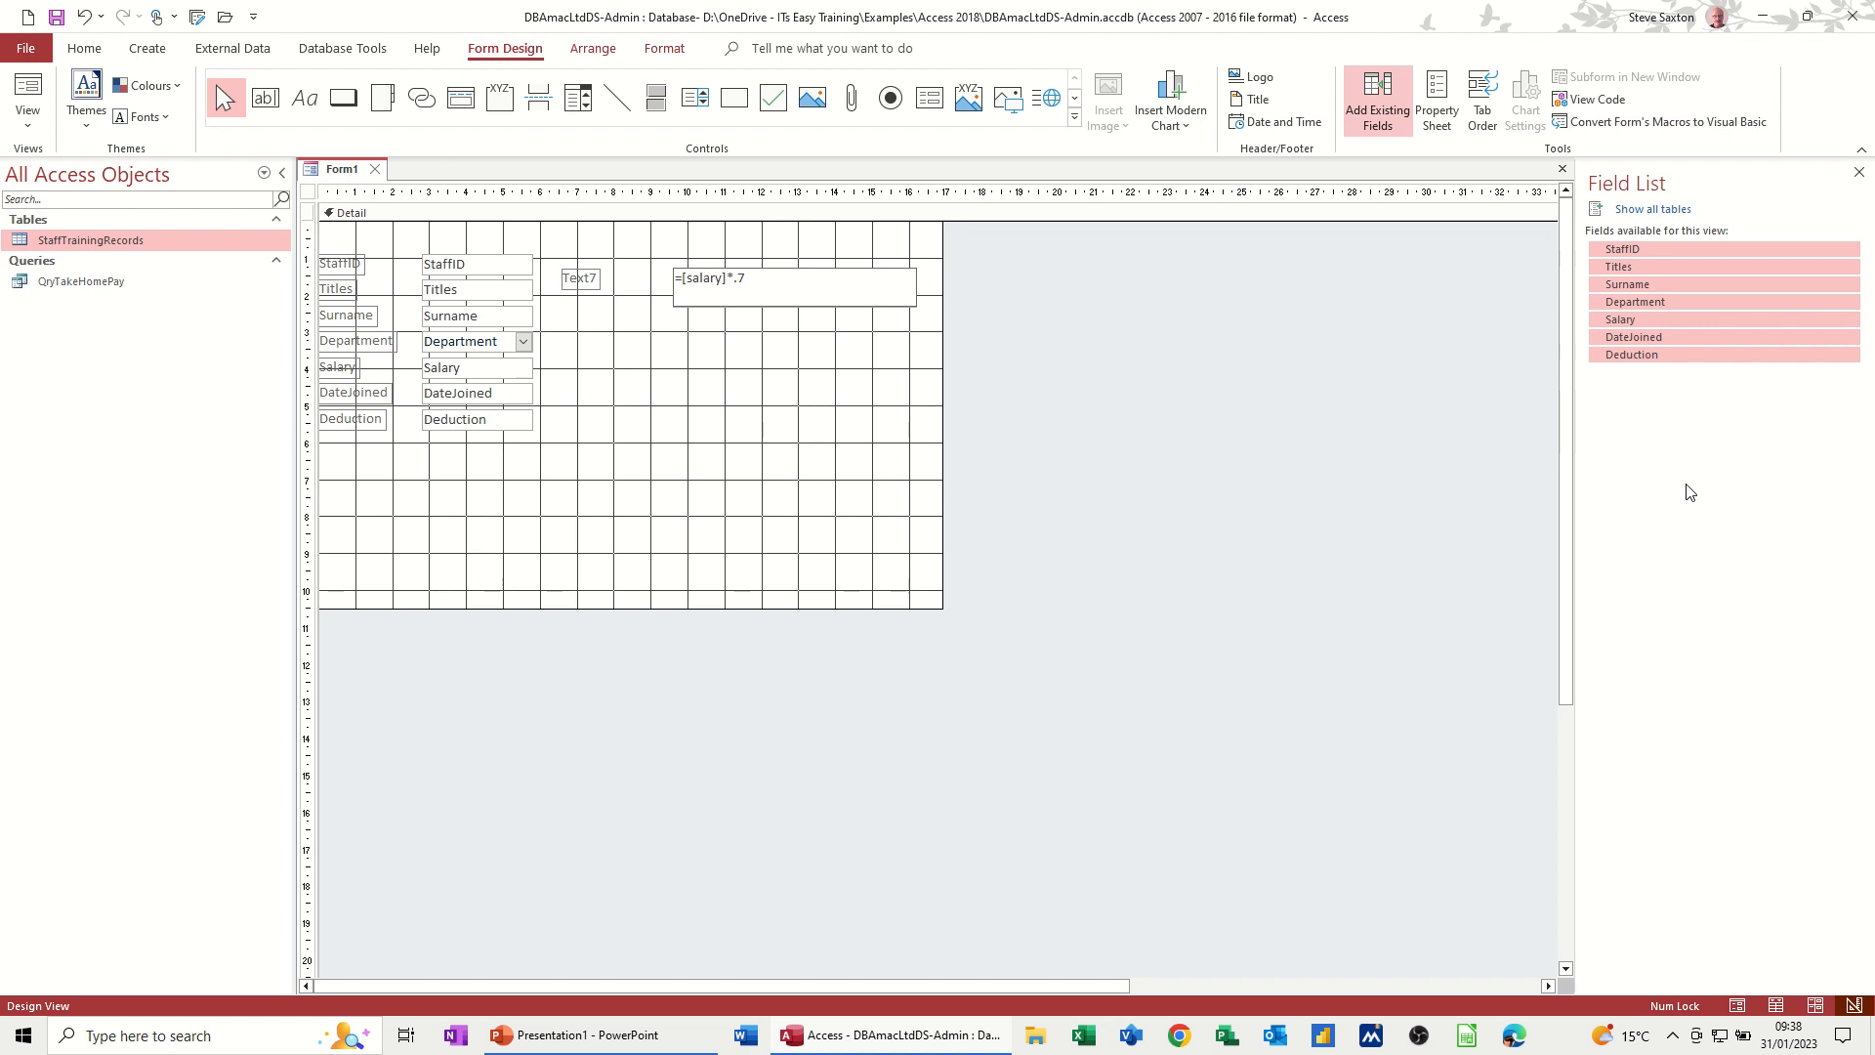
click(796, 361)
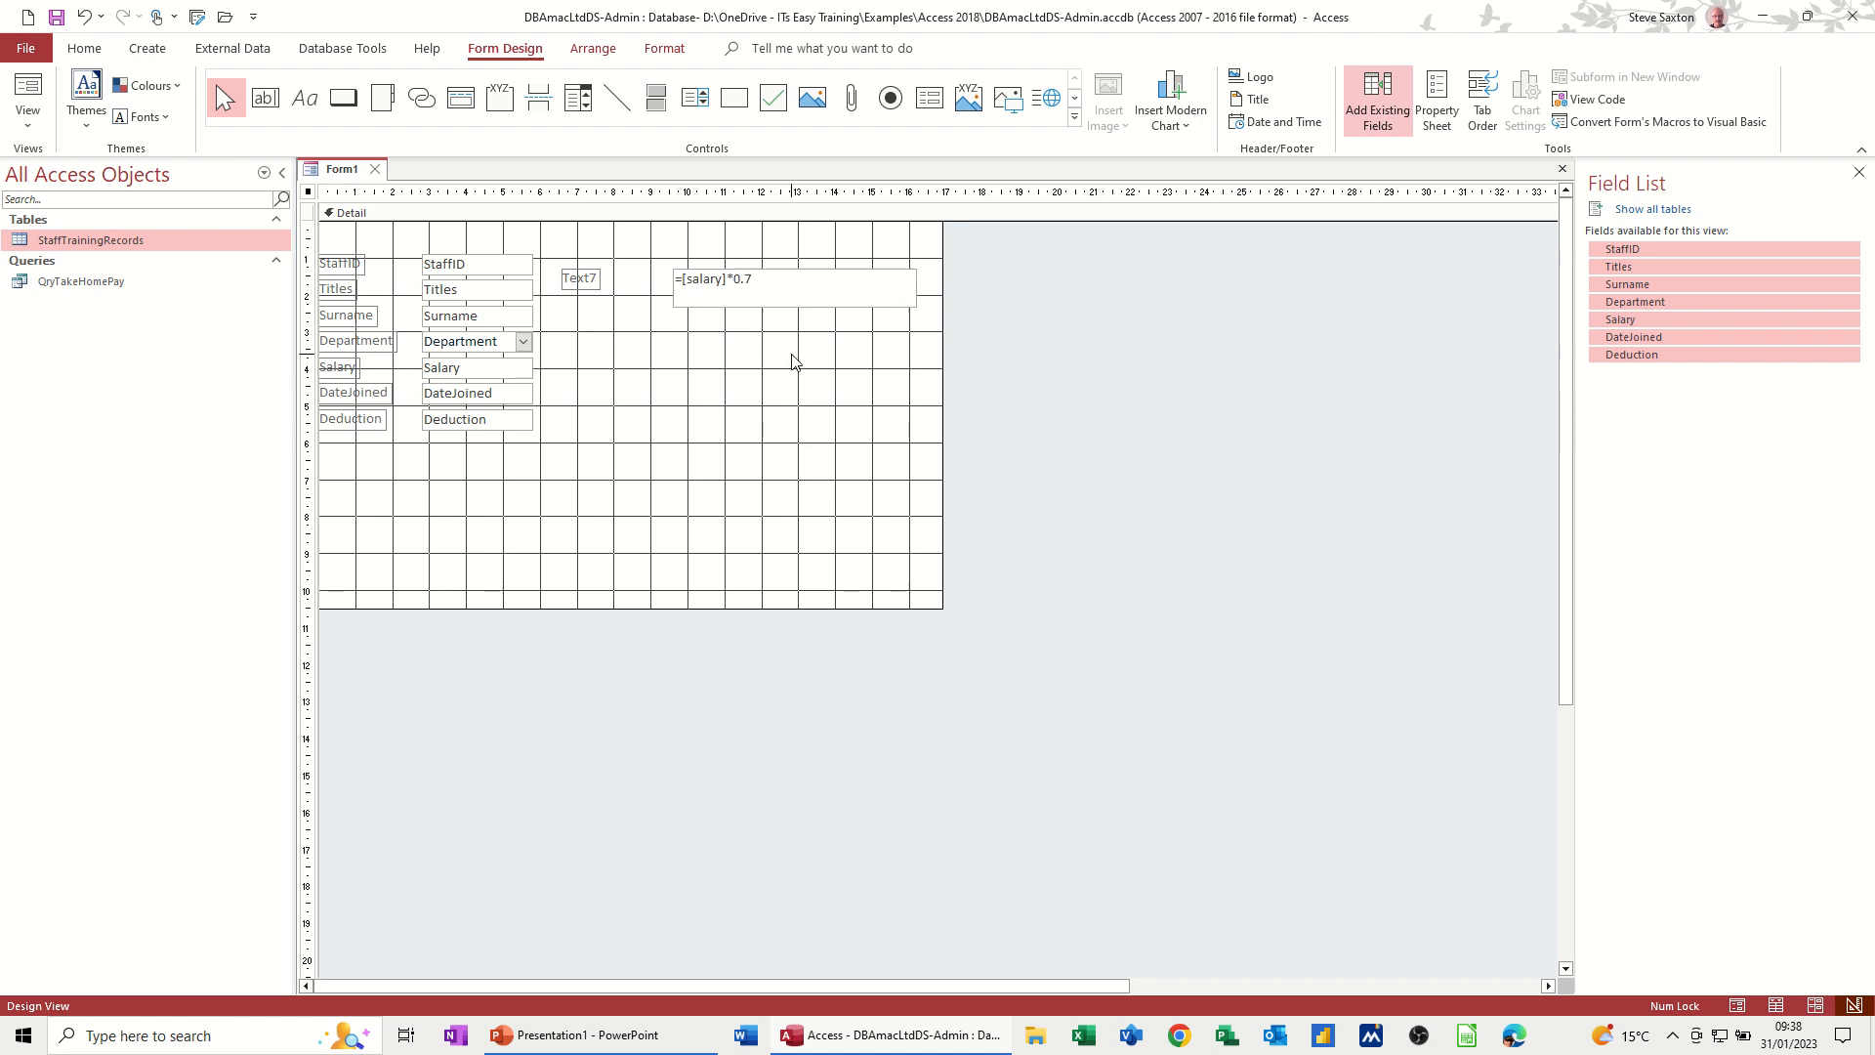
Widen the calculated text box's label up to the box and caption it Take Home Pay.
click(592, 284)
drag(602, 279, 670, 280)
click(609, 280)
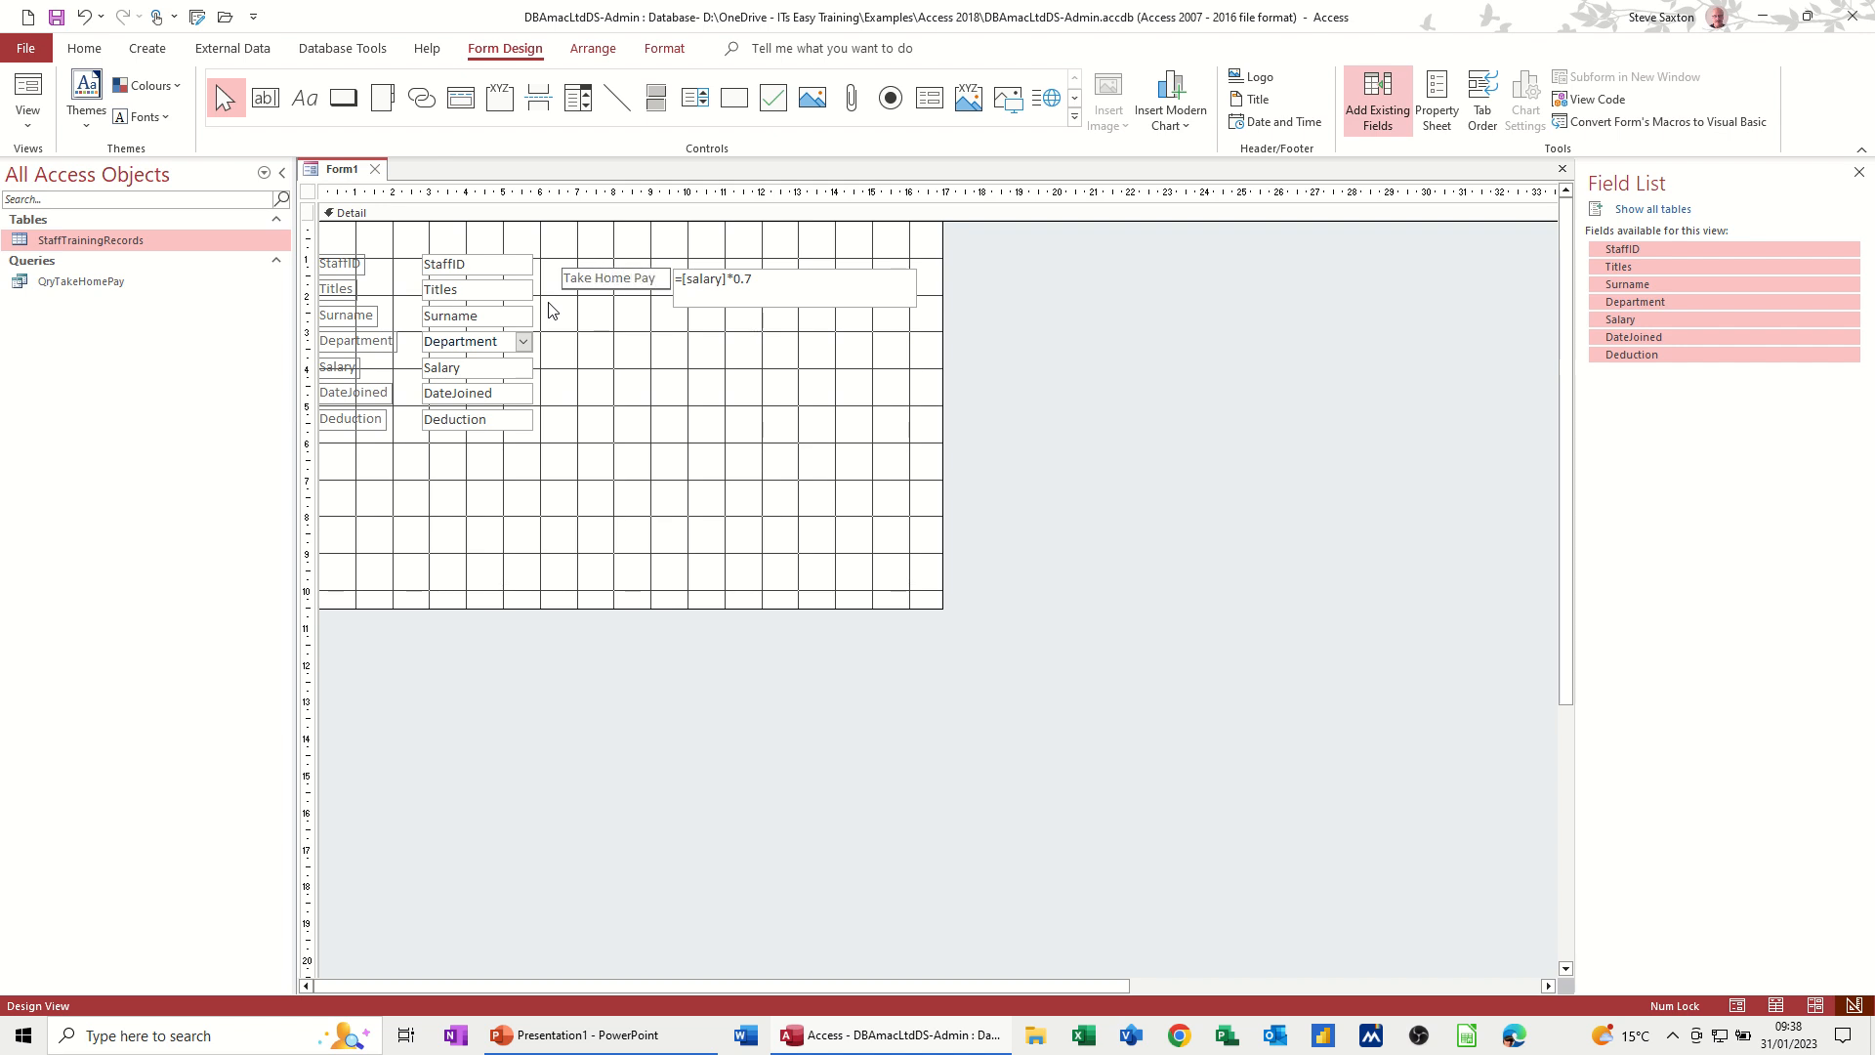
click(642, 310)
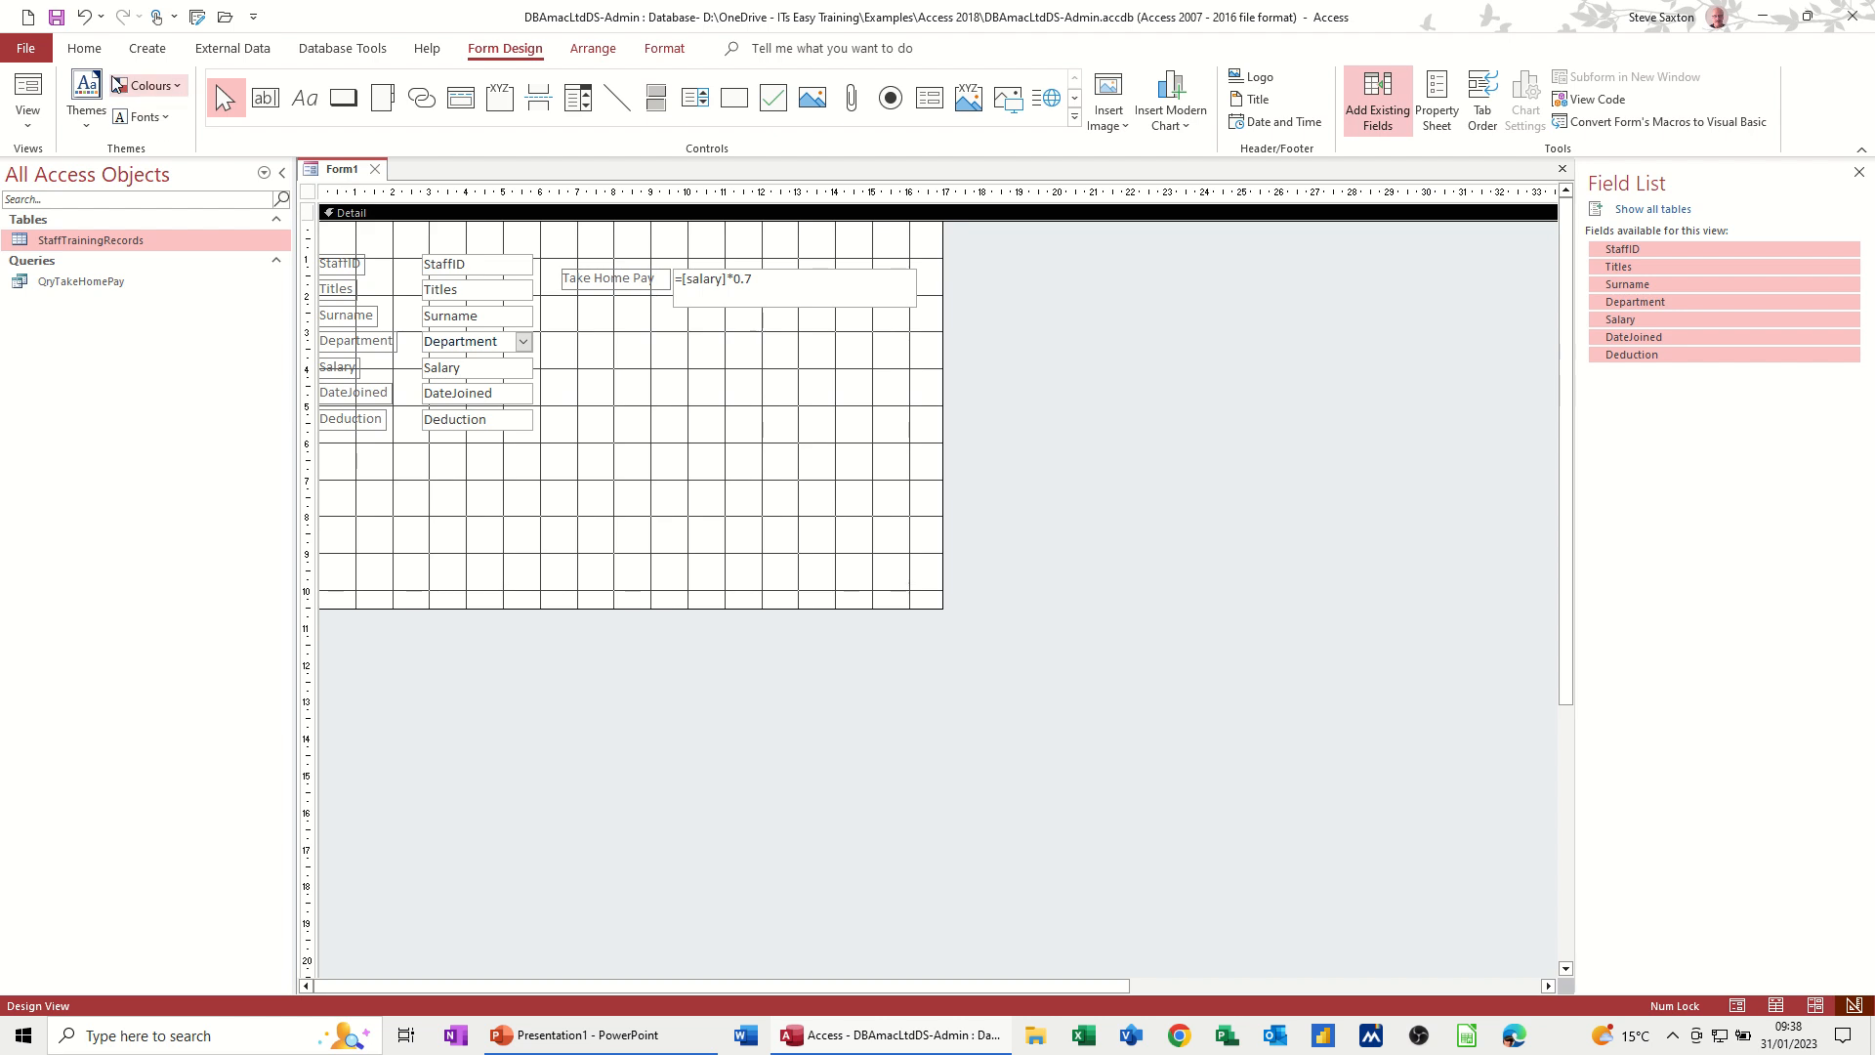
Save the form as FRmPay and display it in Form view.
click(55, 17)
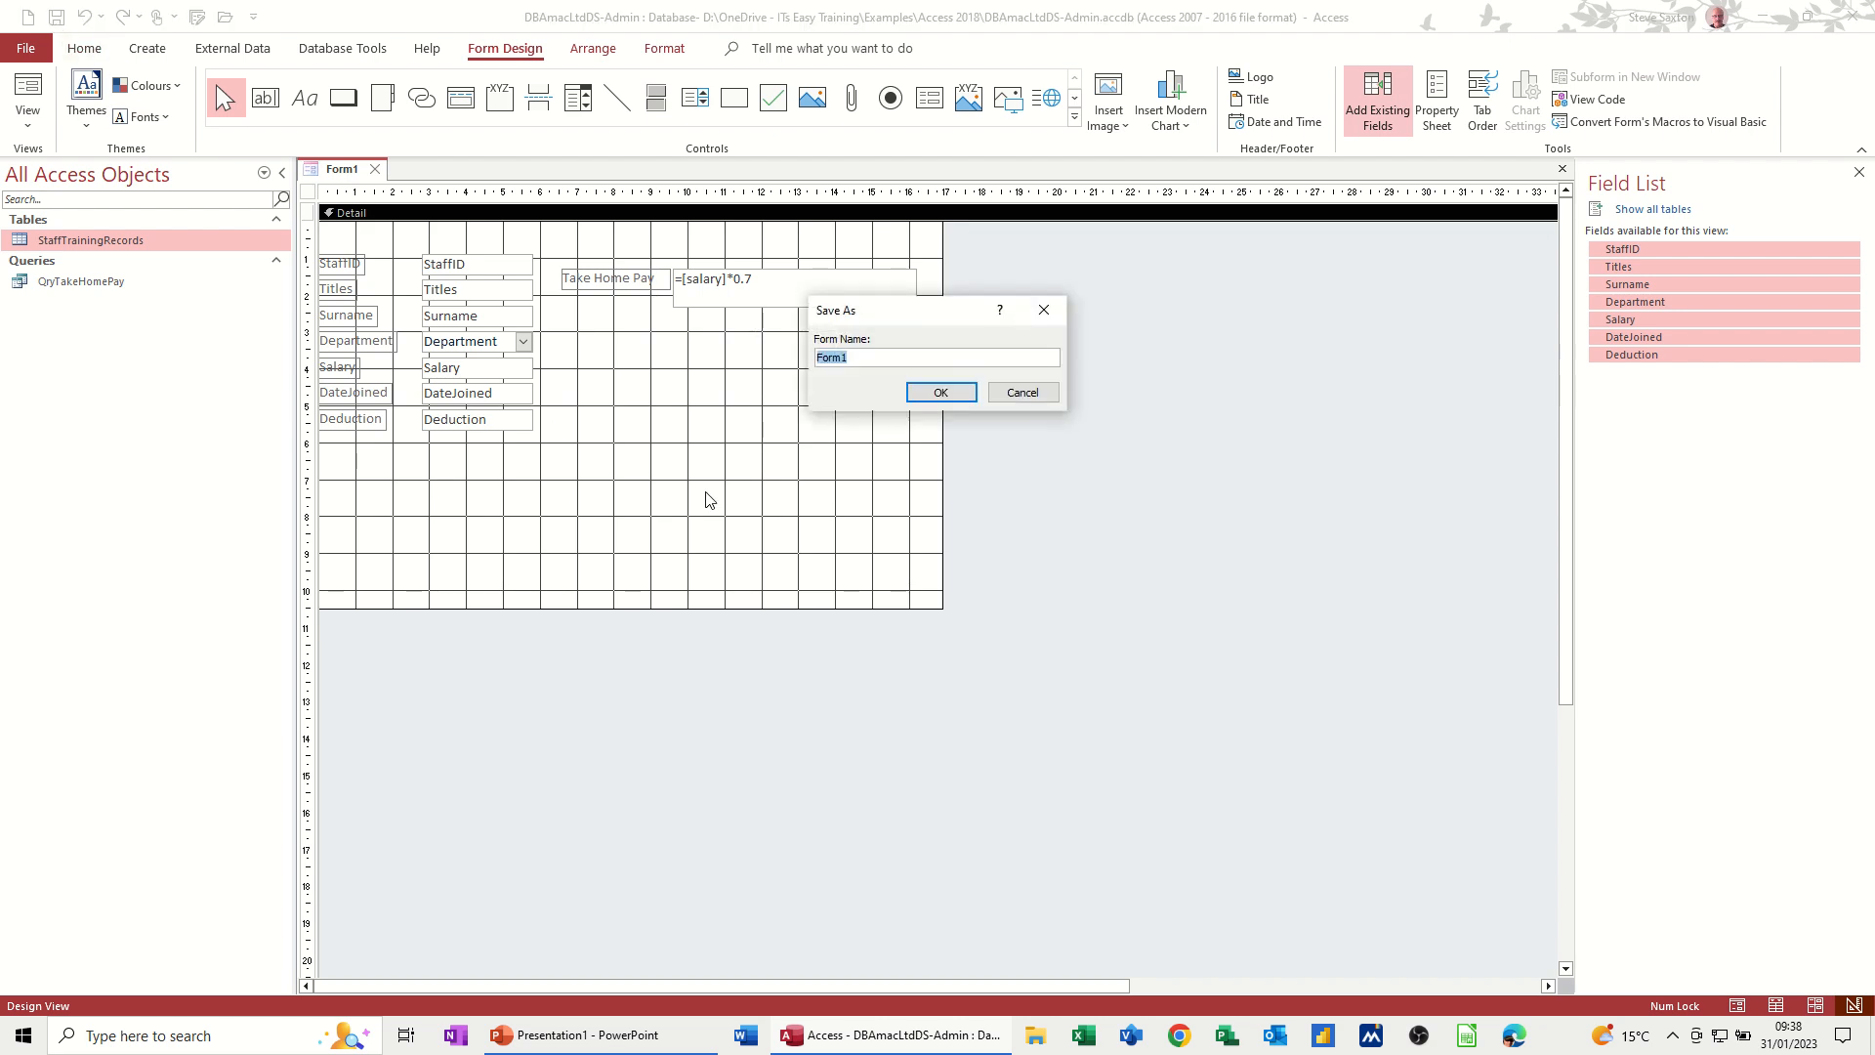
text(FRmPay)
click(898, 392)
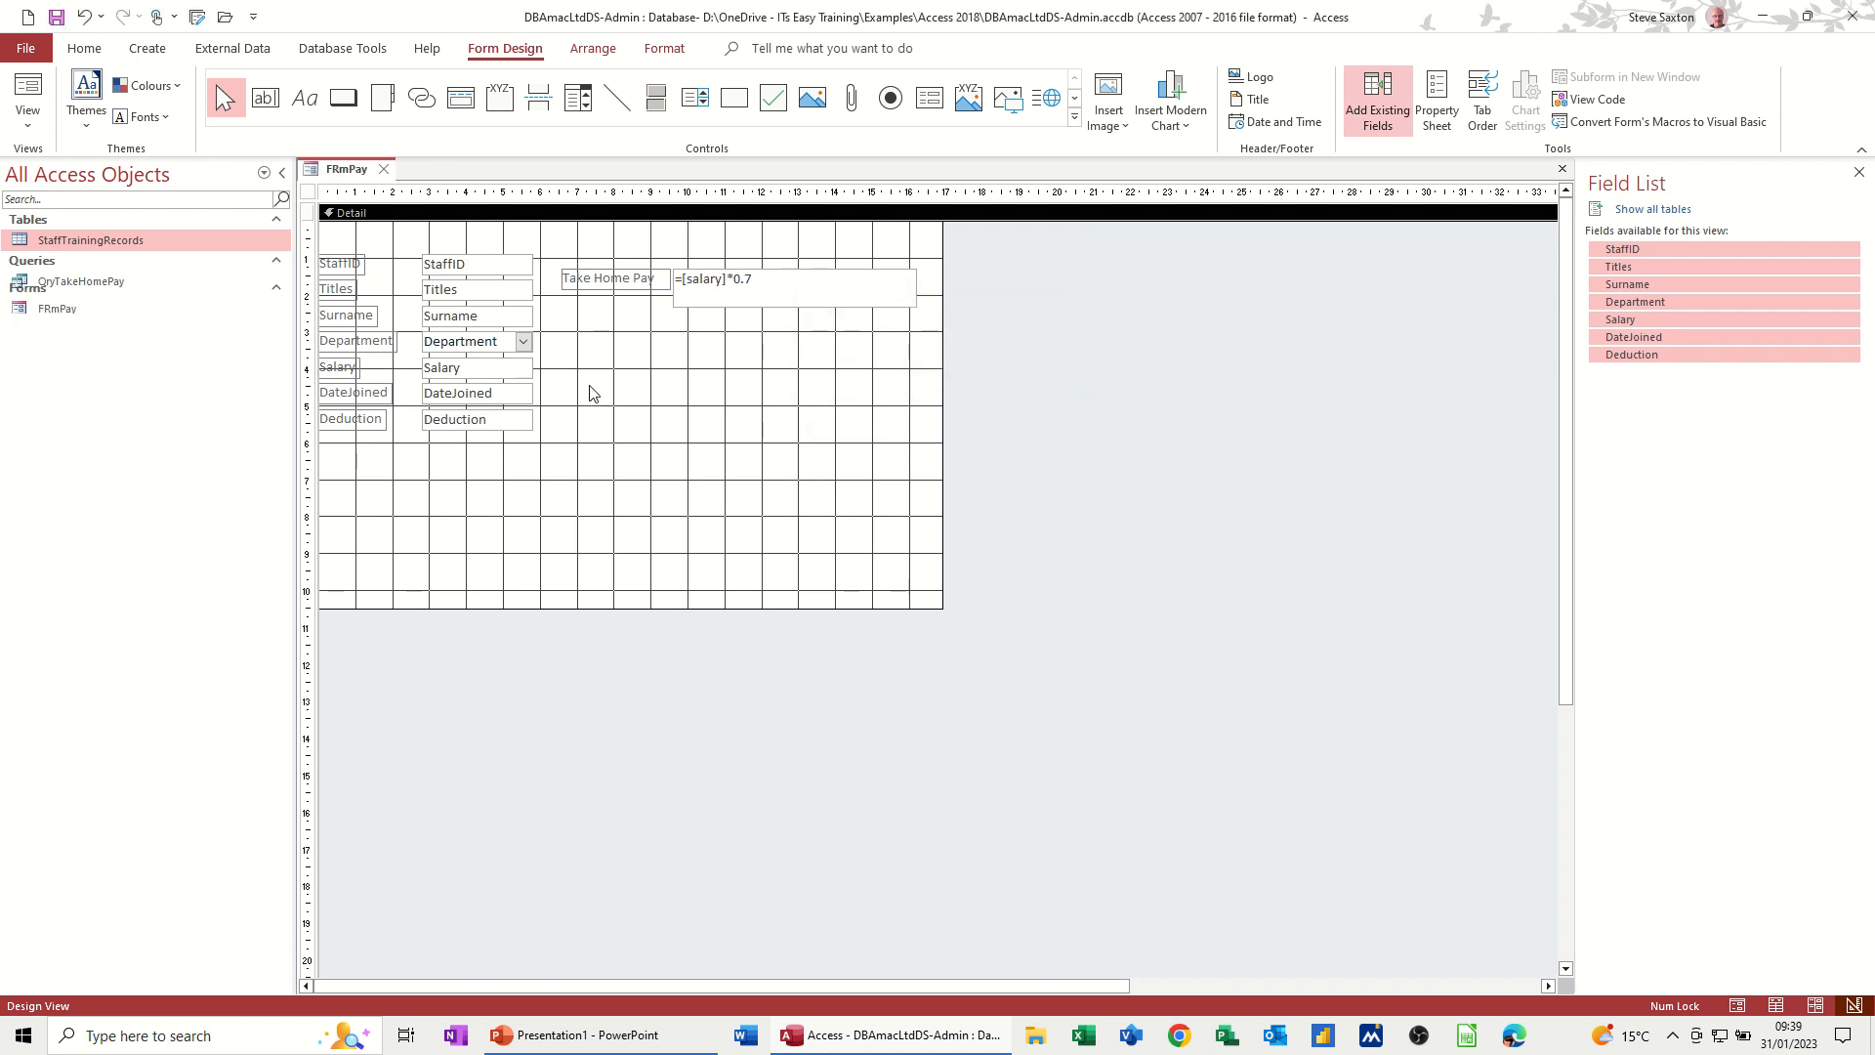
click(47, 97)
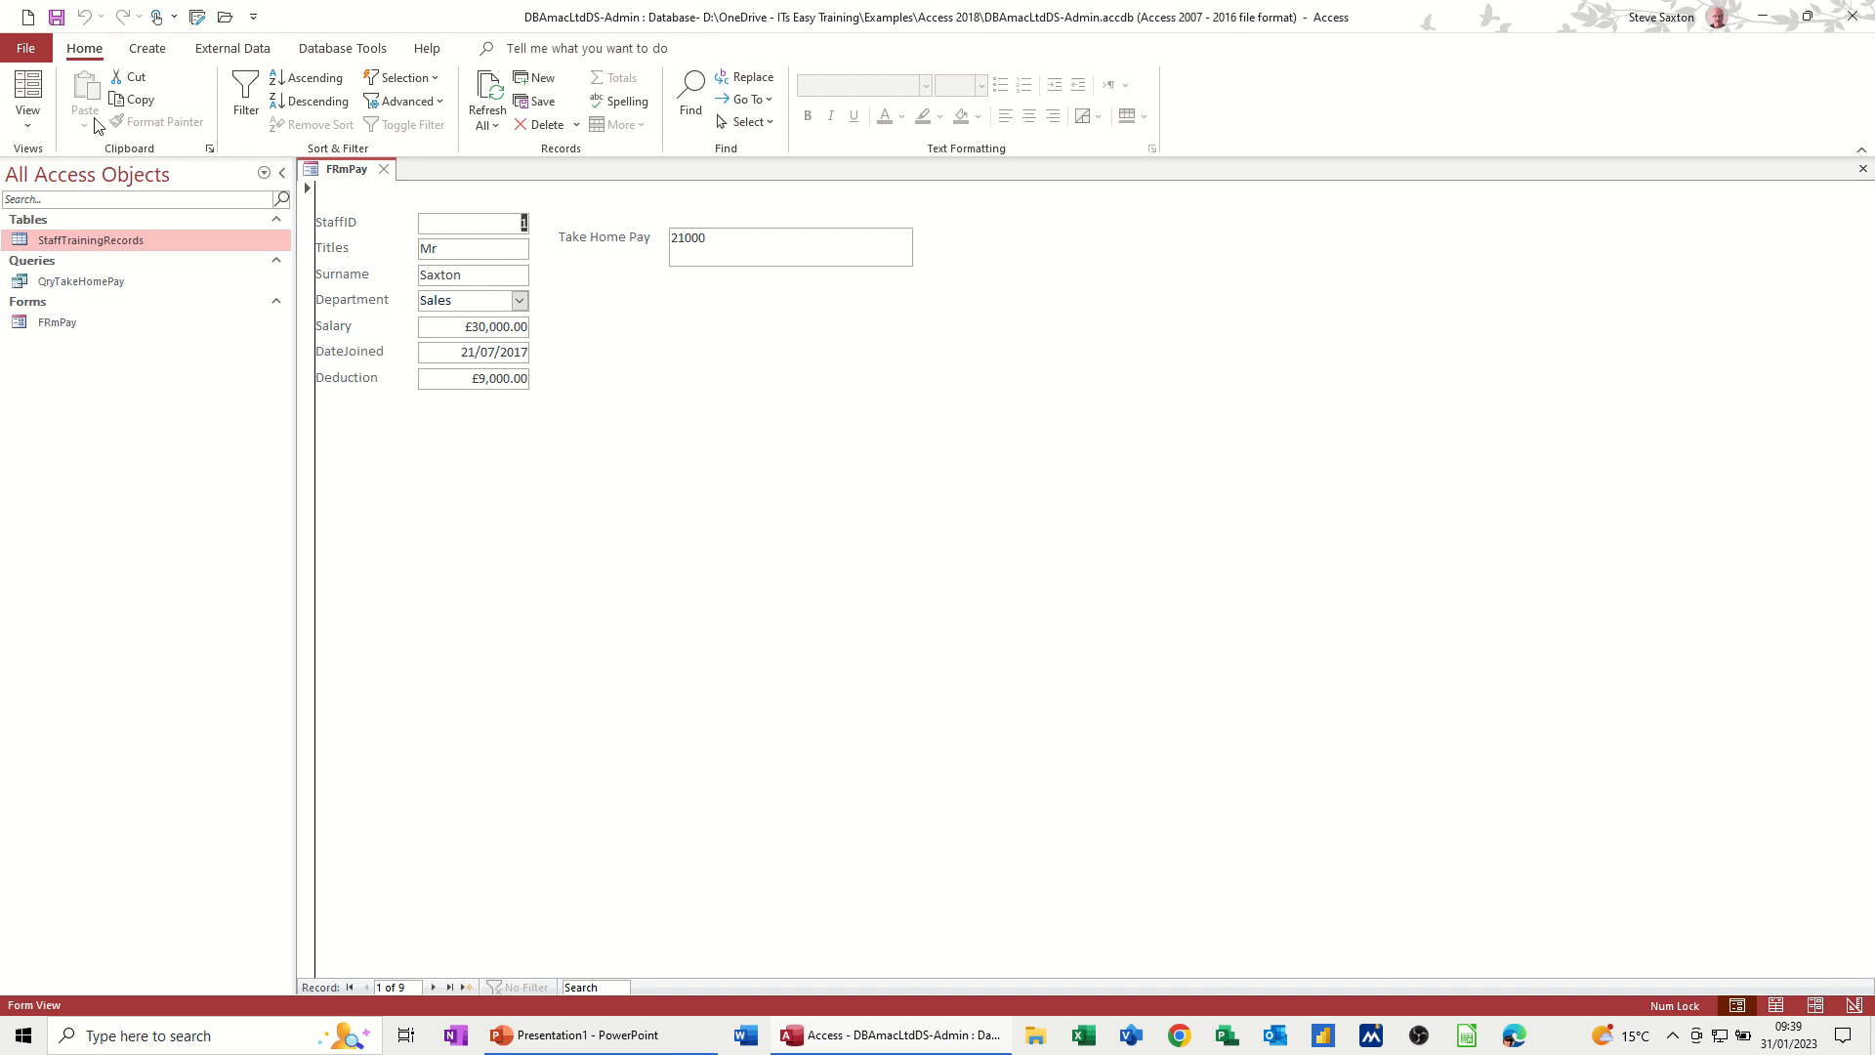
Return FRmPay to Design view and show the properties of the Take Home Pay text box.
click(27, 113)
click(93, 306)
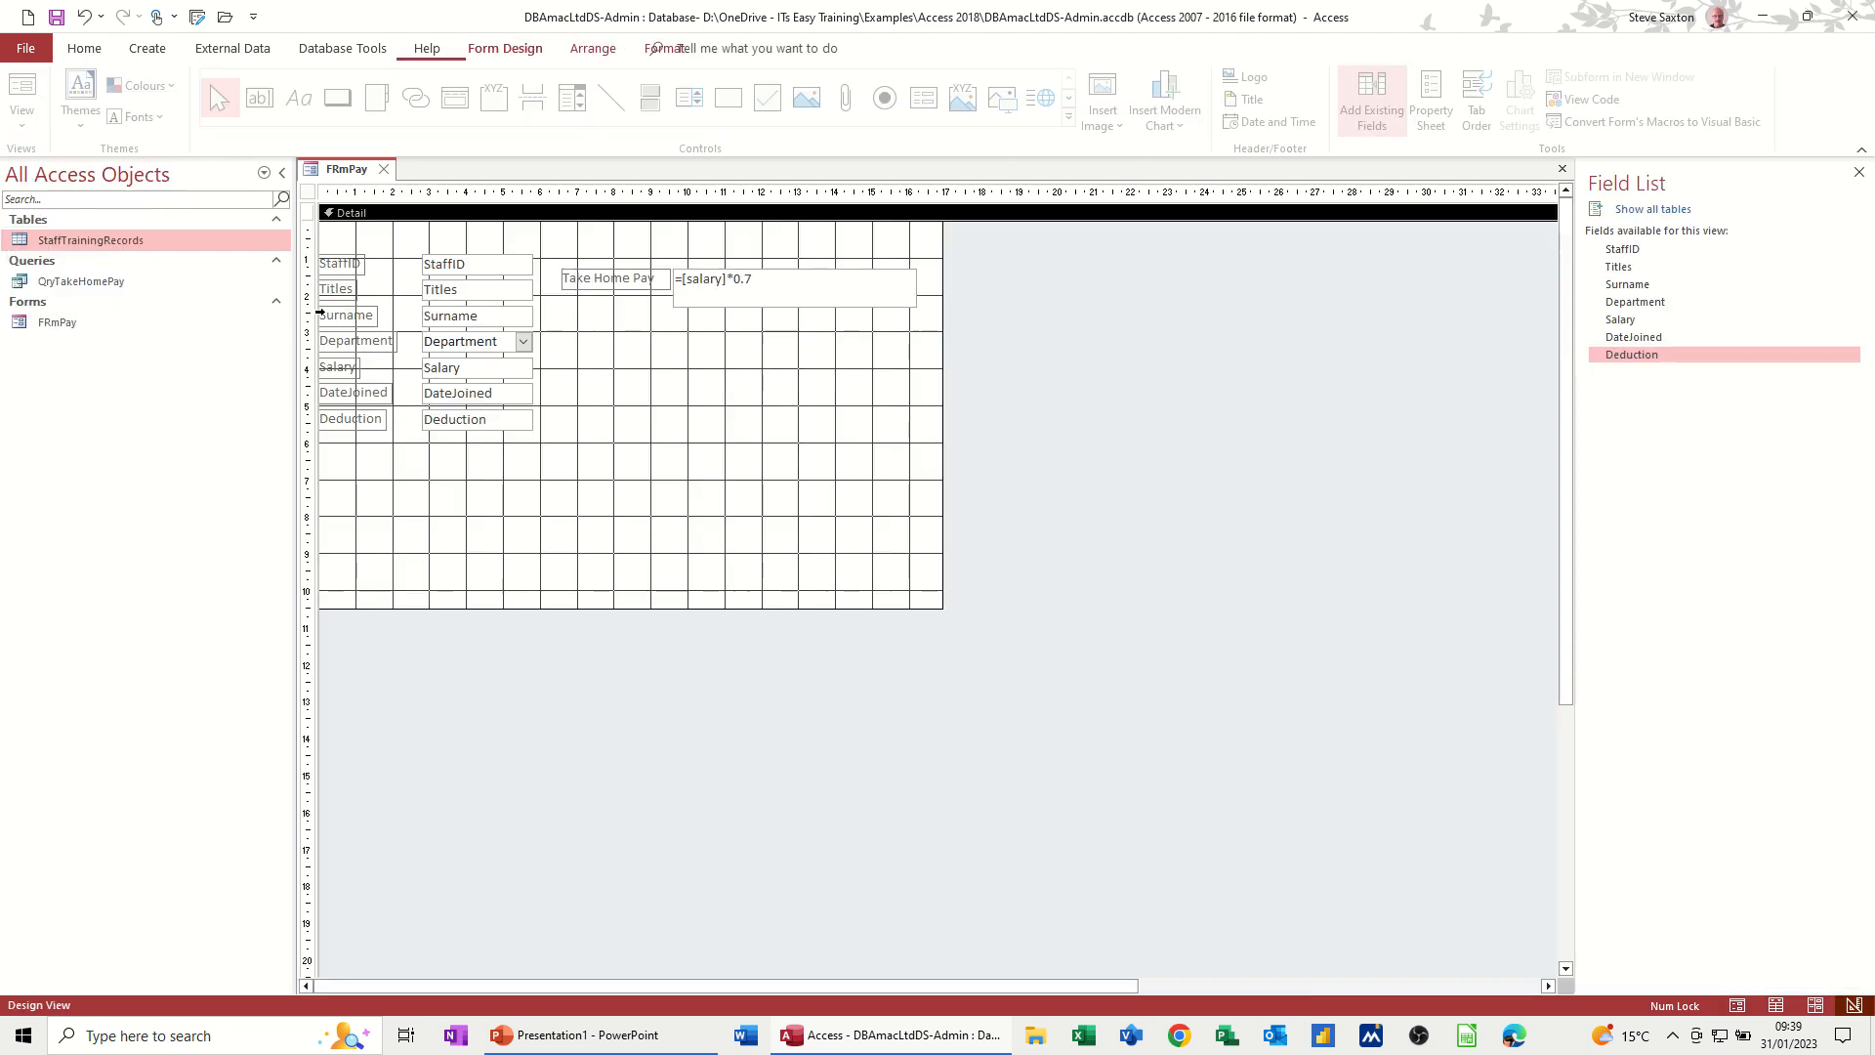
click(777, 302)
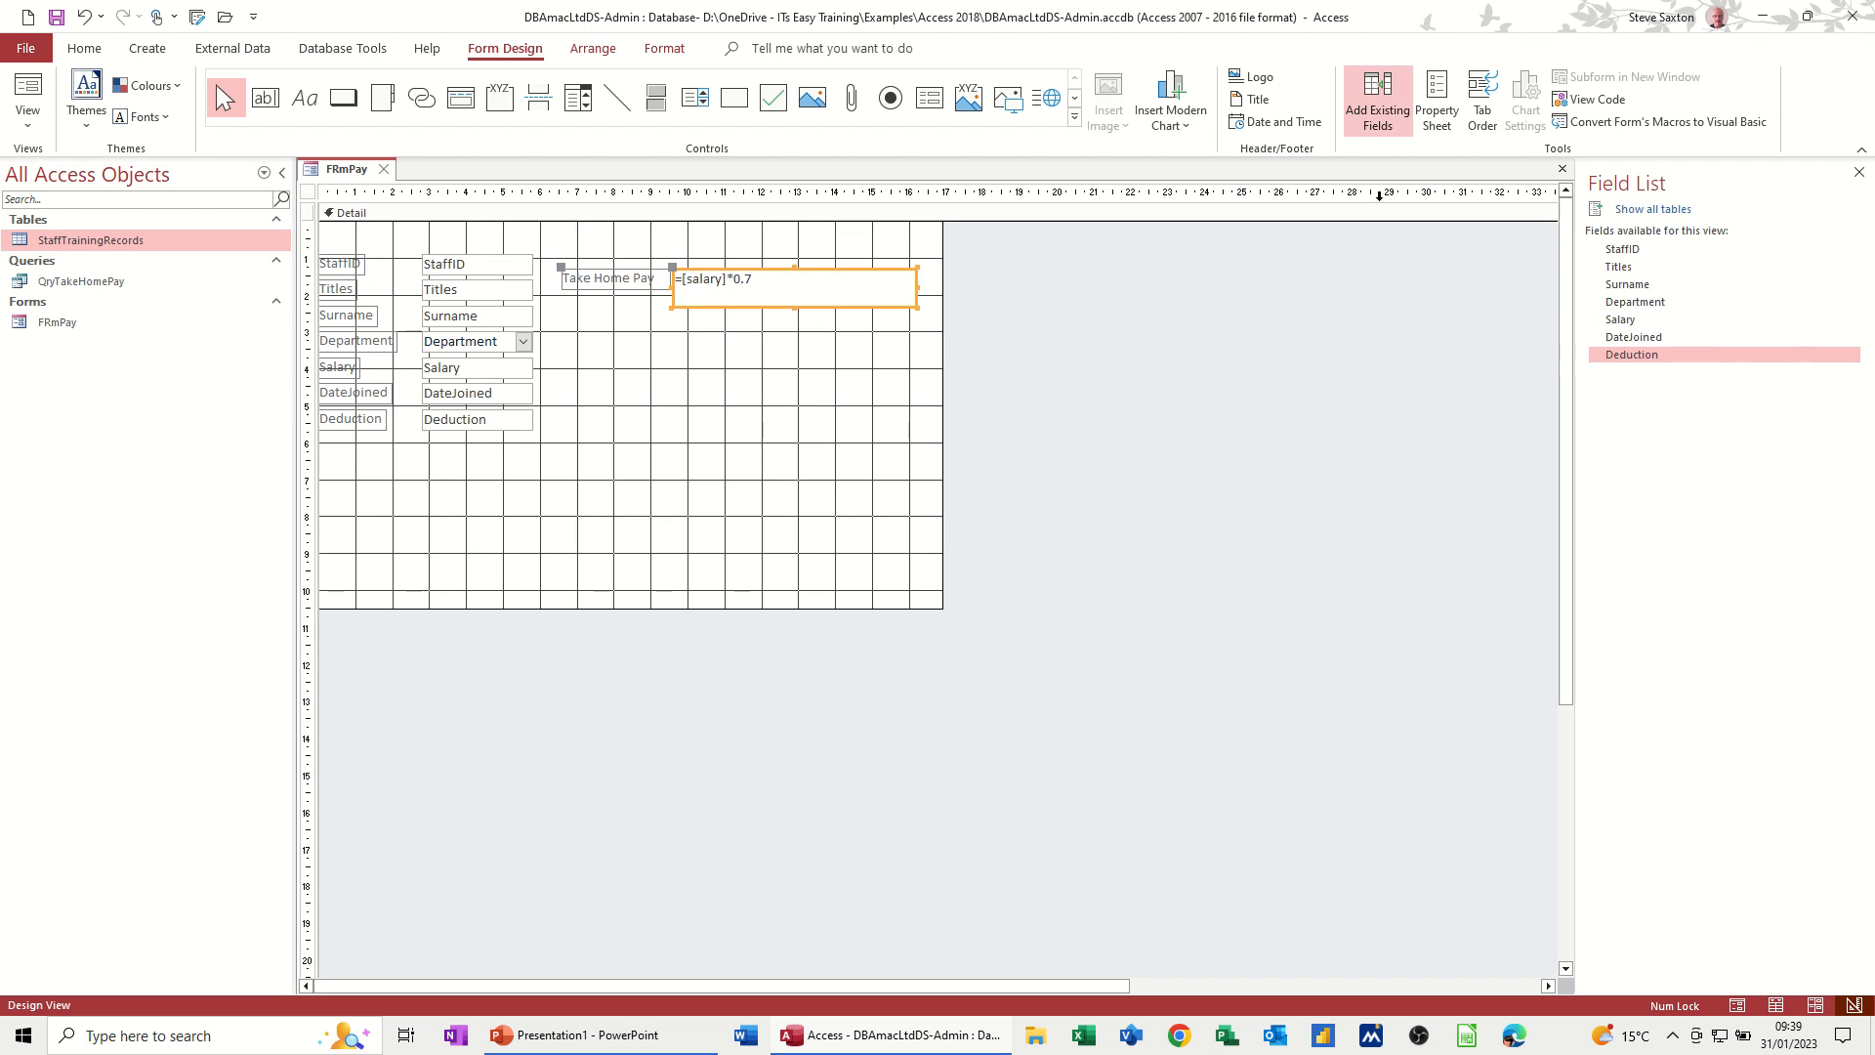
click(1437, 108)
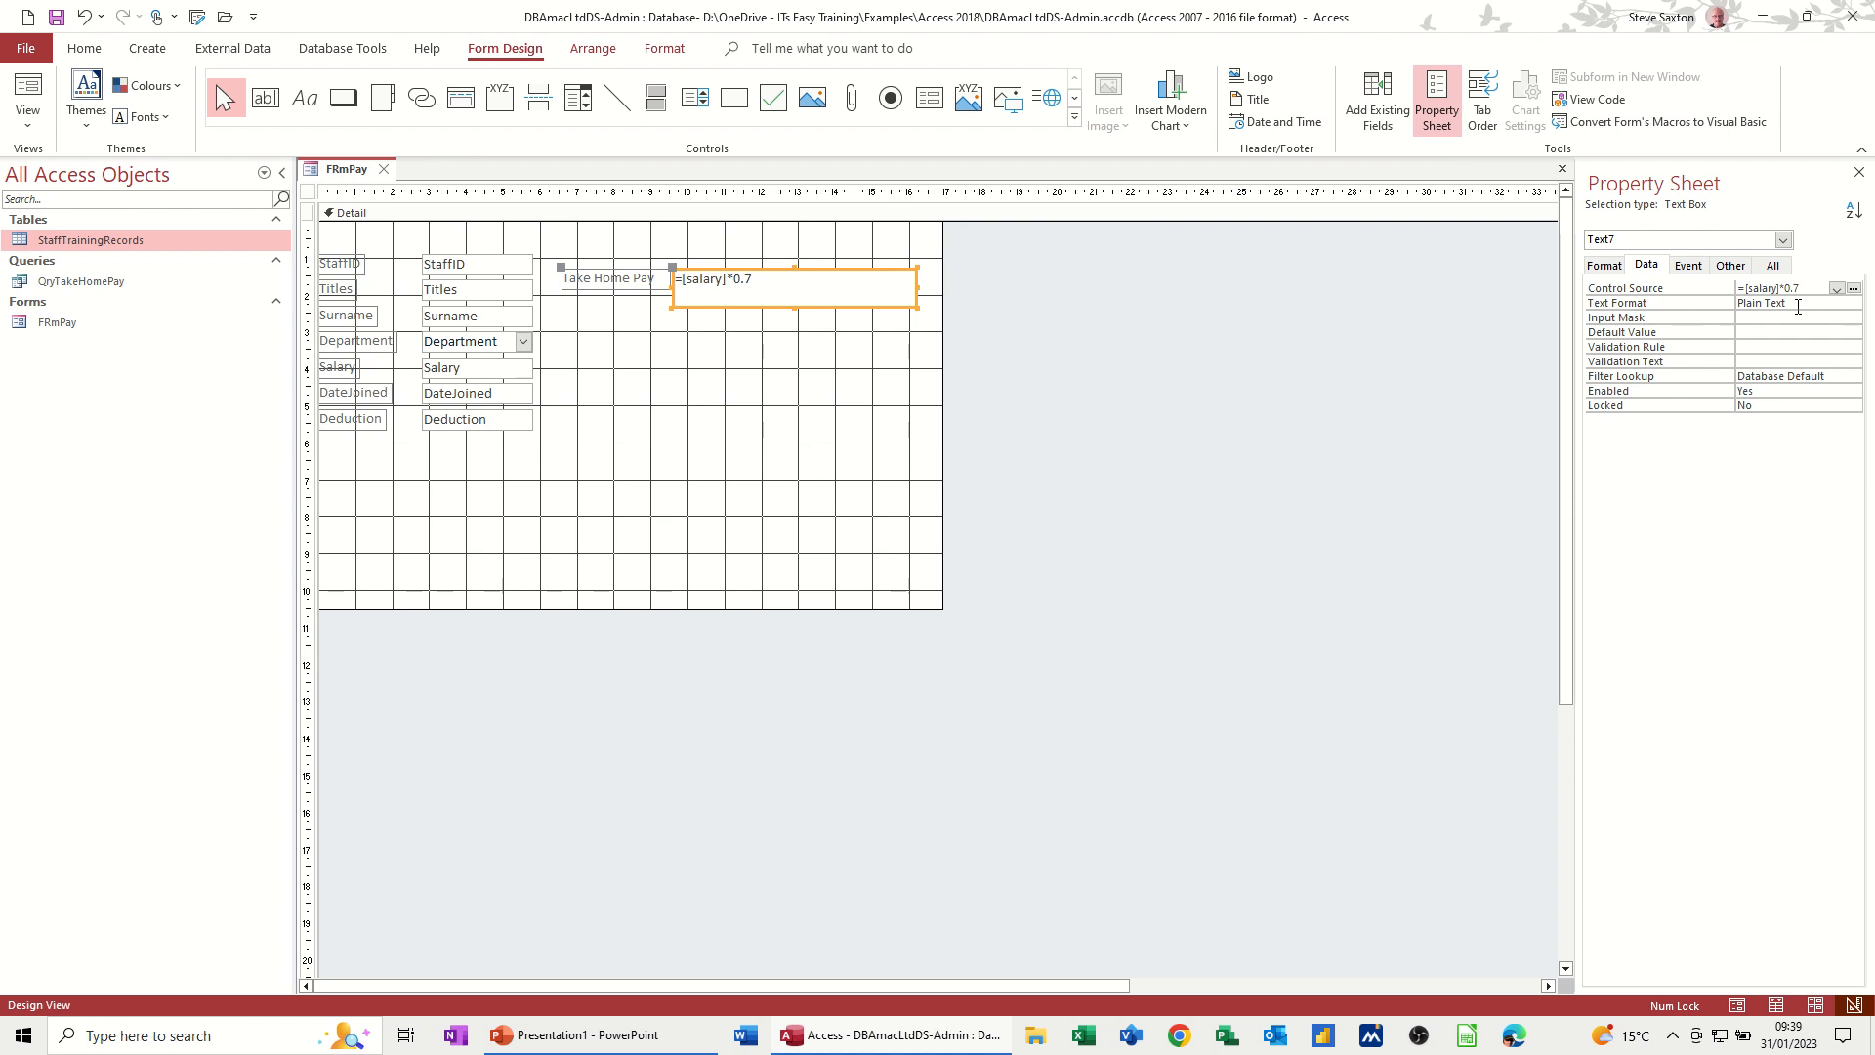
click(1832, 305)
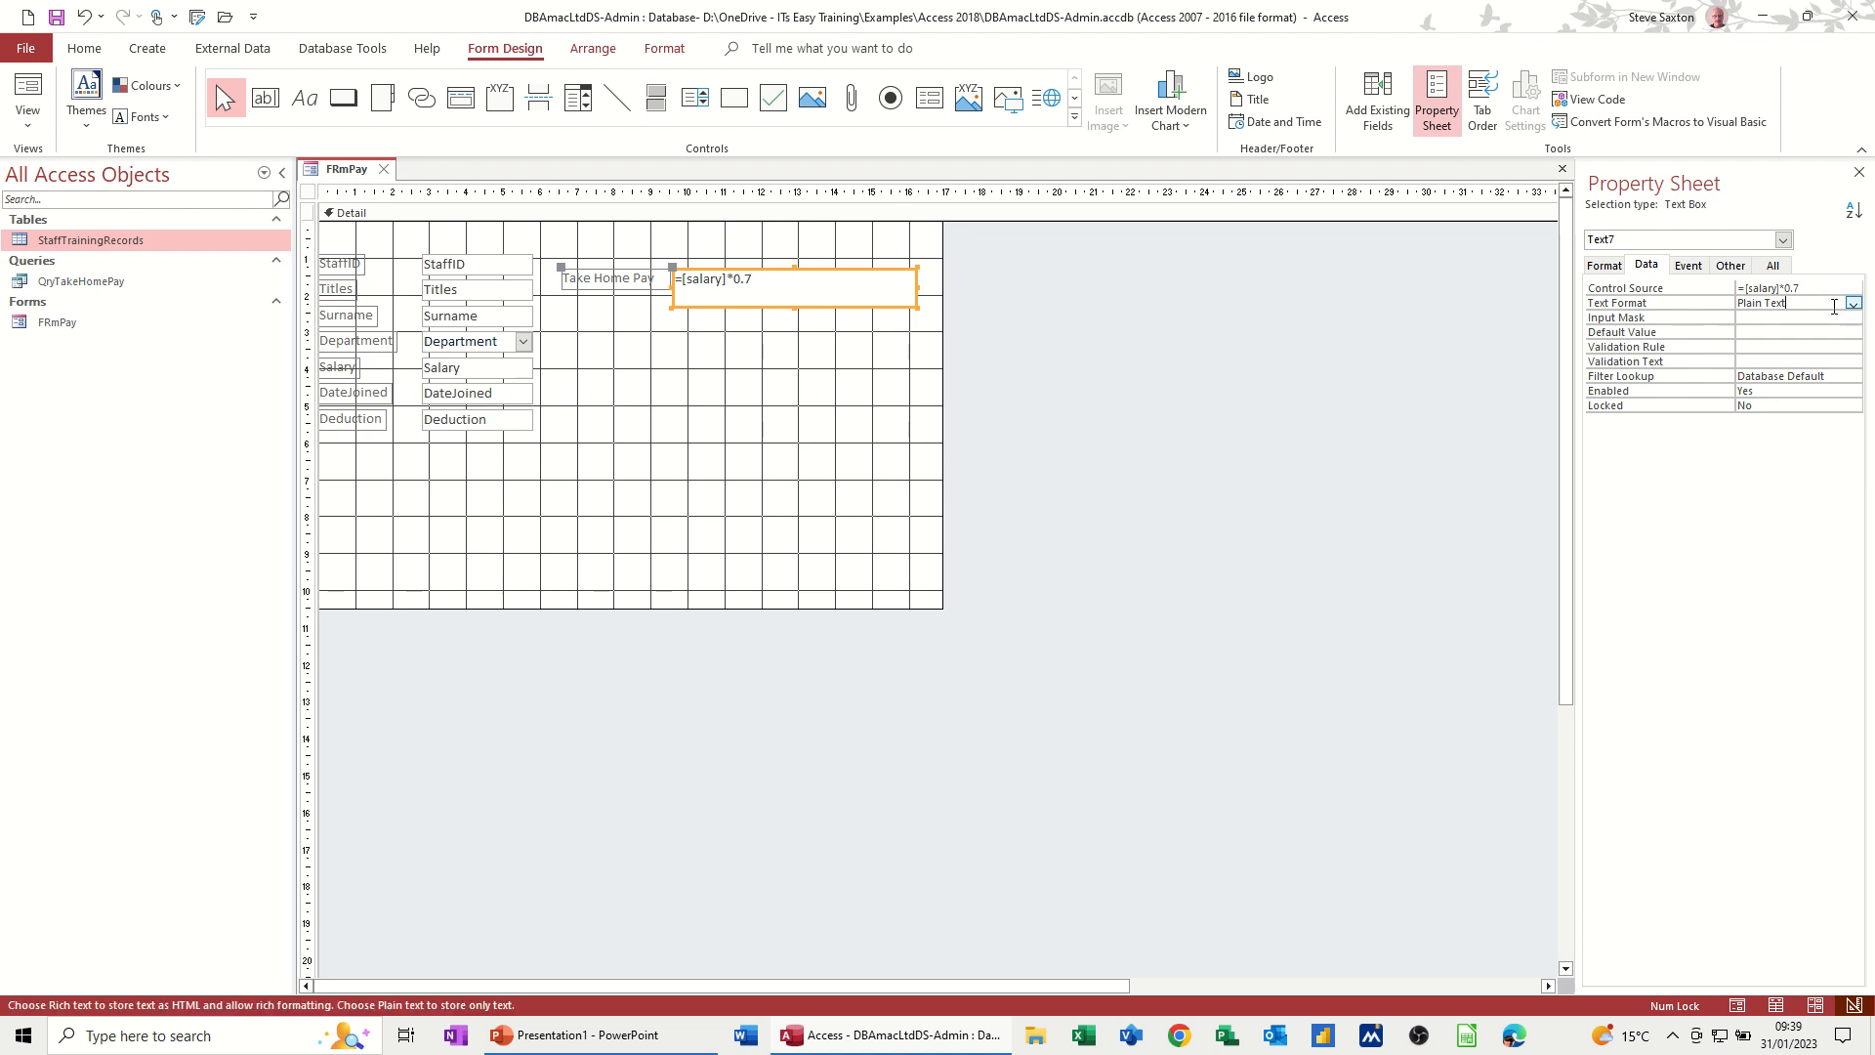
click(1855, 305)
click(1855, 306)
Format the Take Home Pay text box as Currency, save the form, and close it after checking it in Form view.
click(1604, 265)
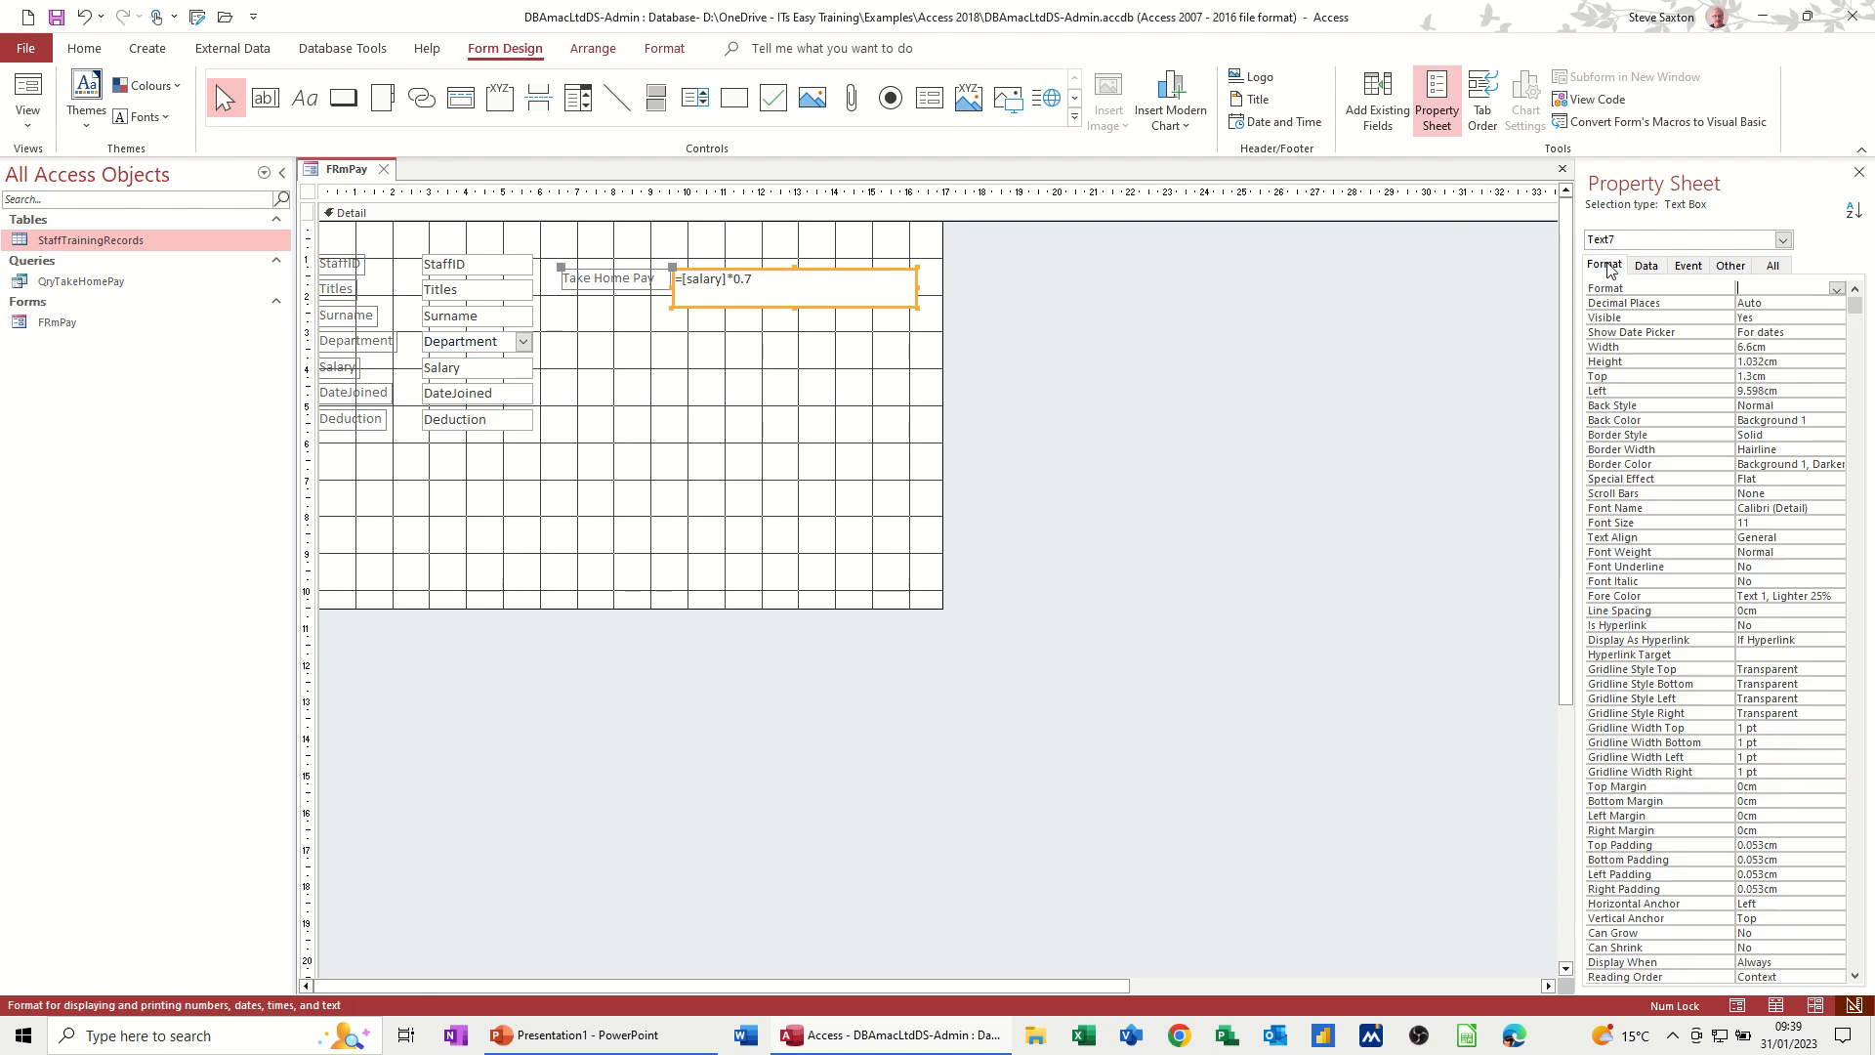
click(1835, 289)
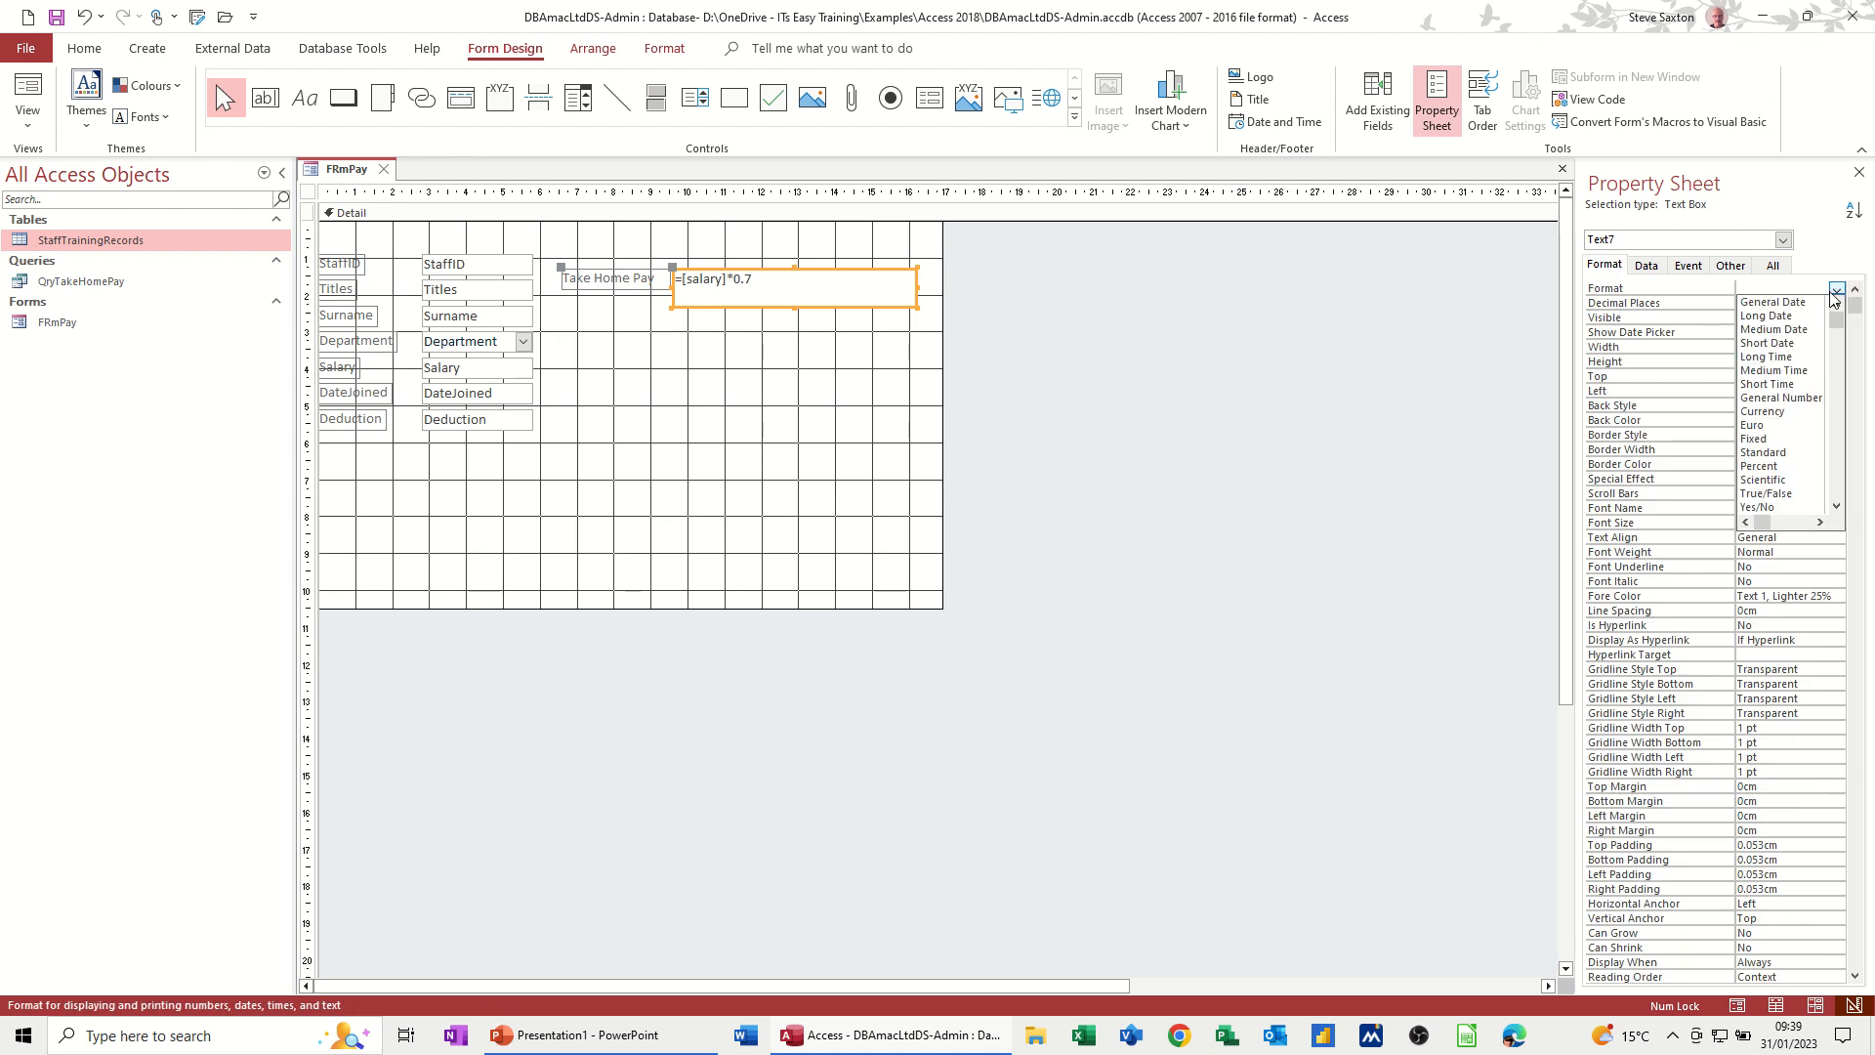
click(1764, 411)
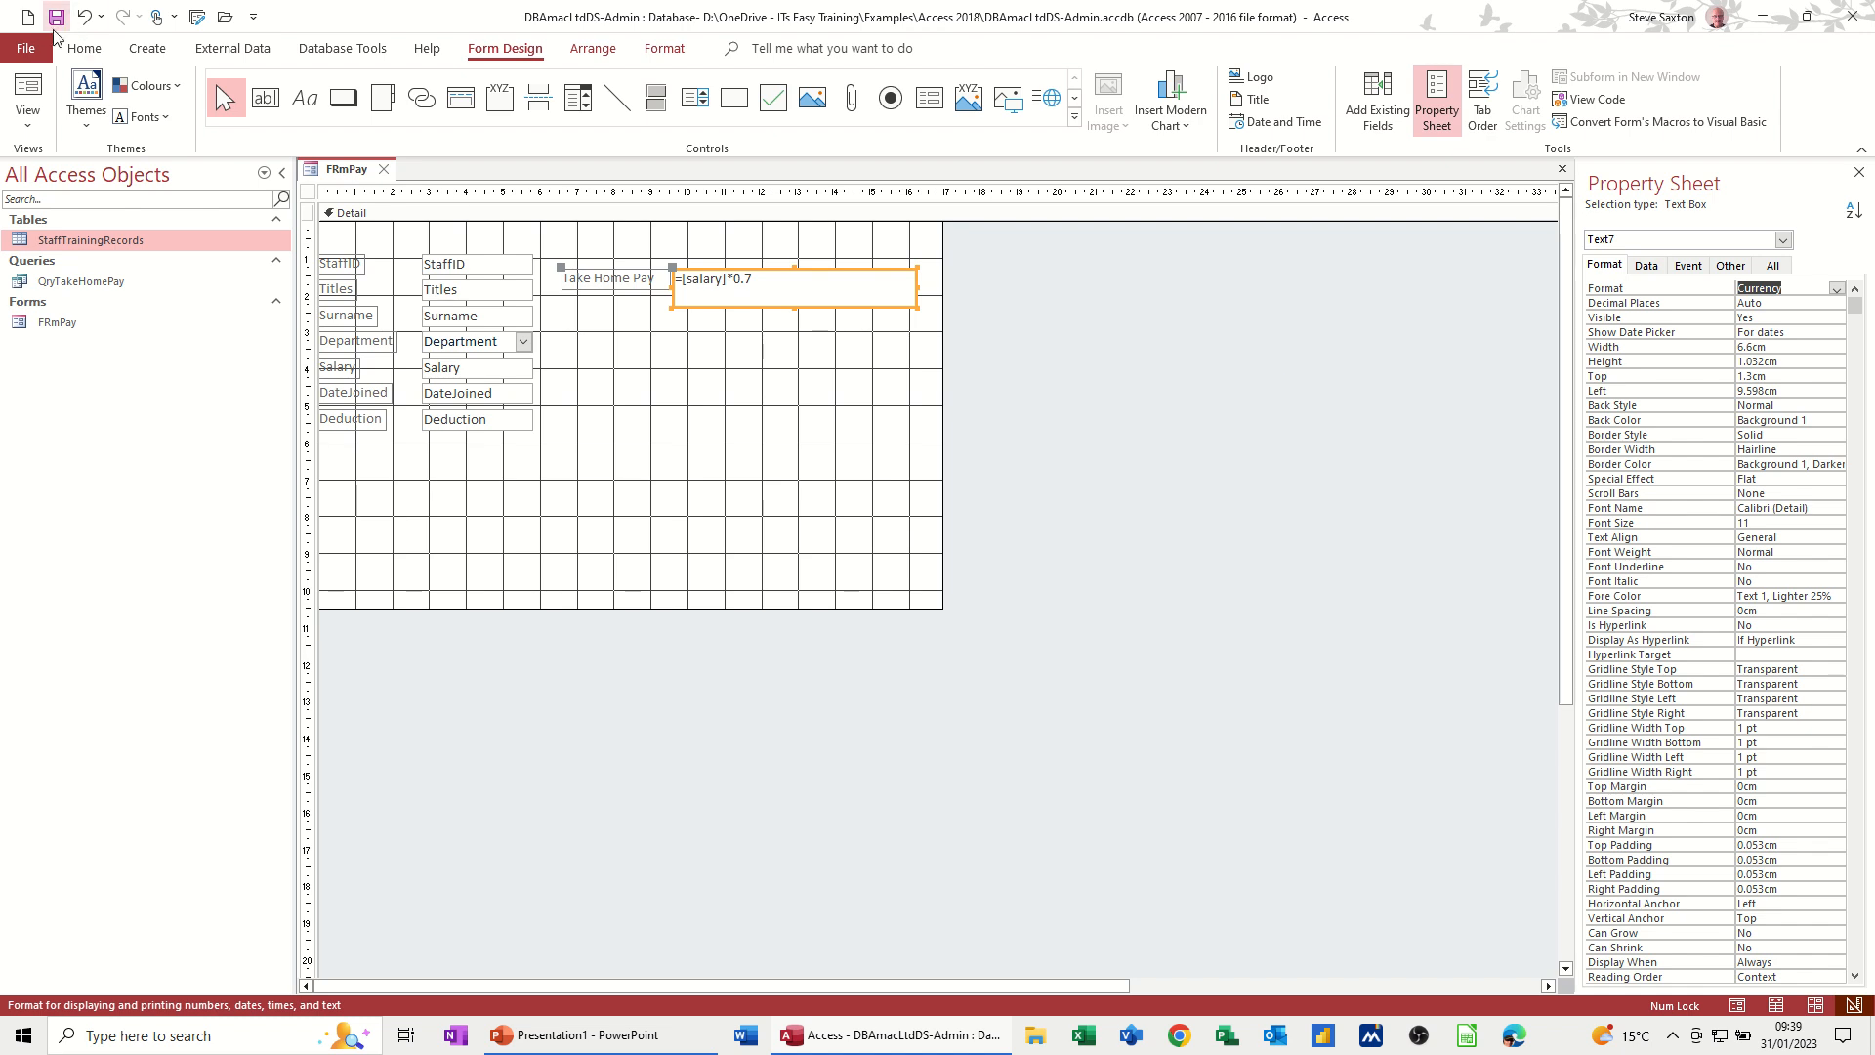
click(30, 96)
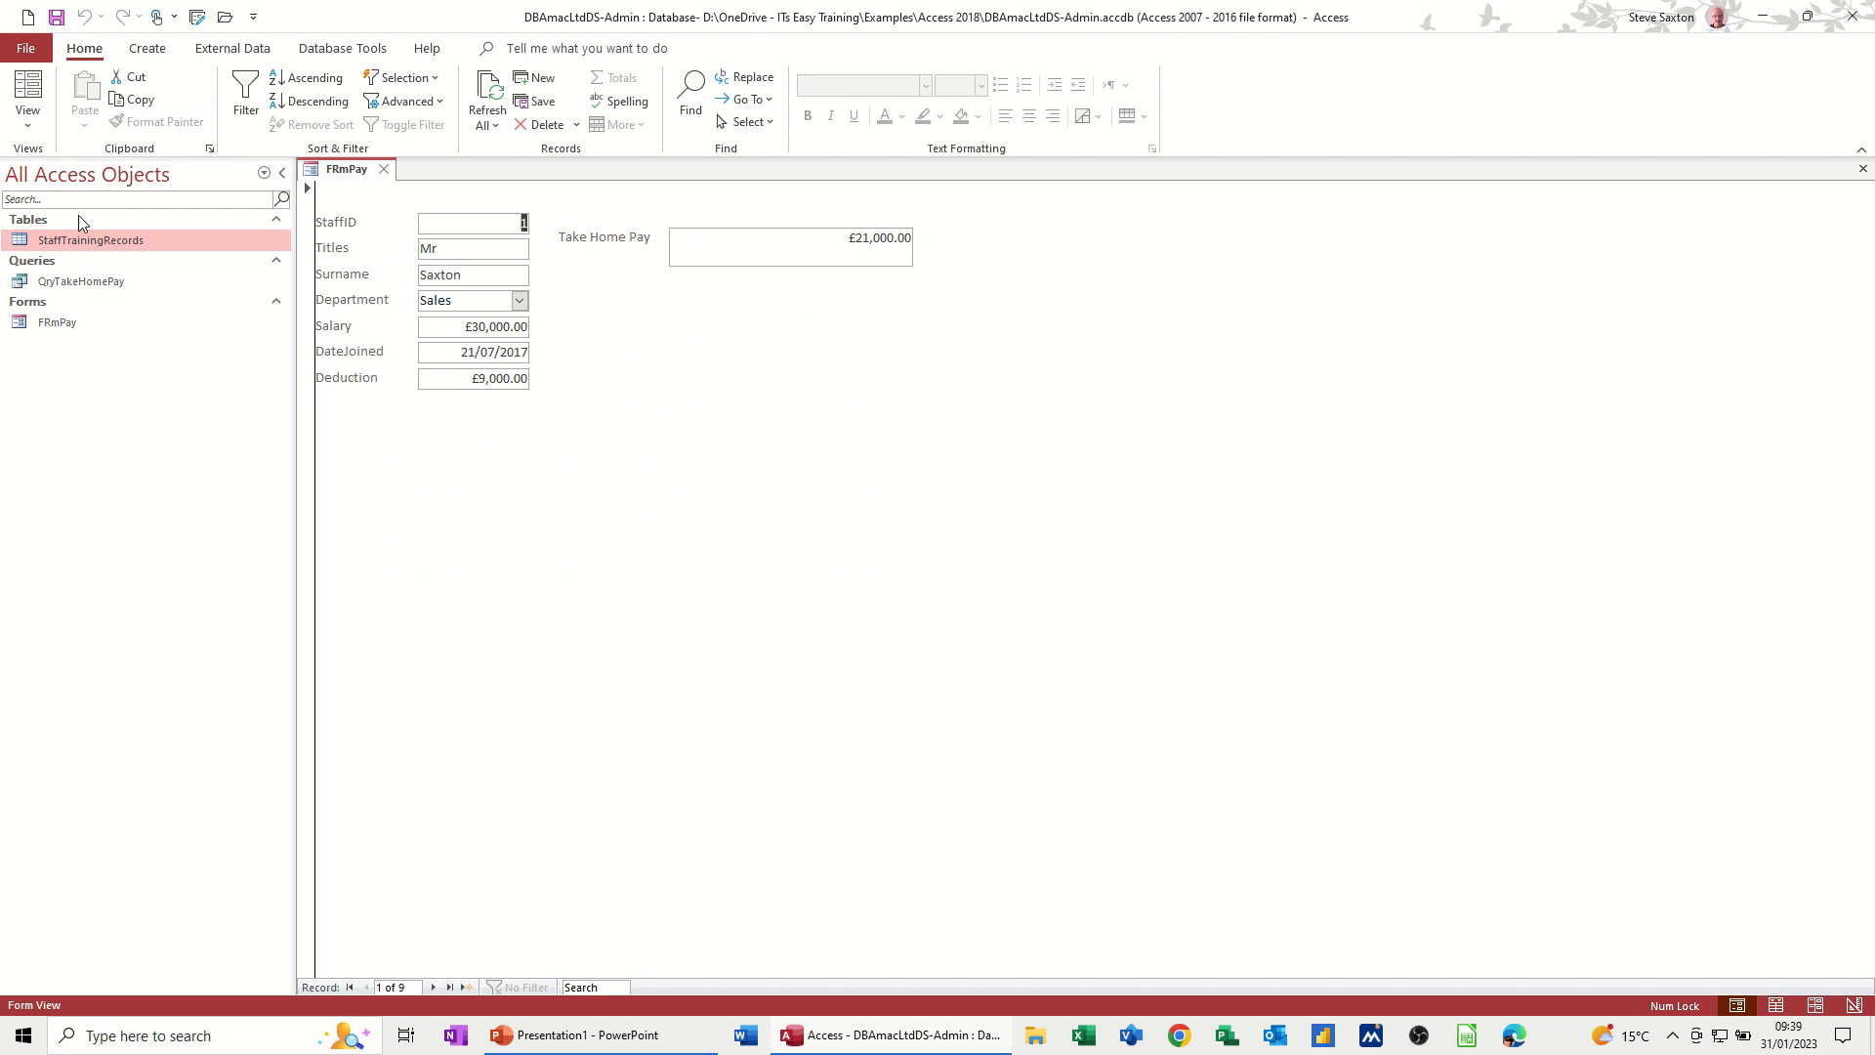
click(384, 170)
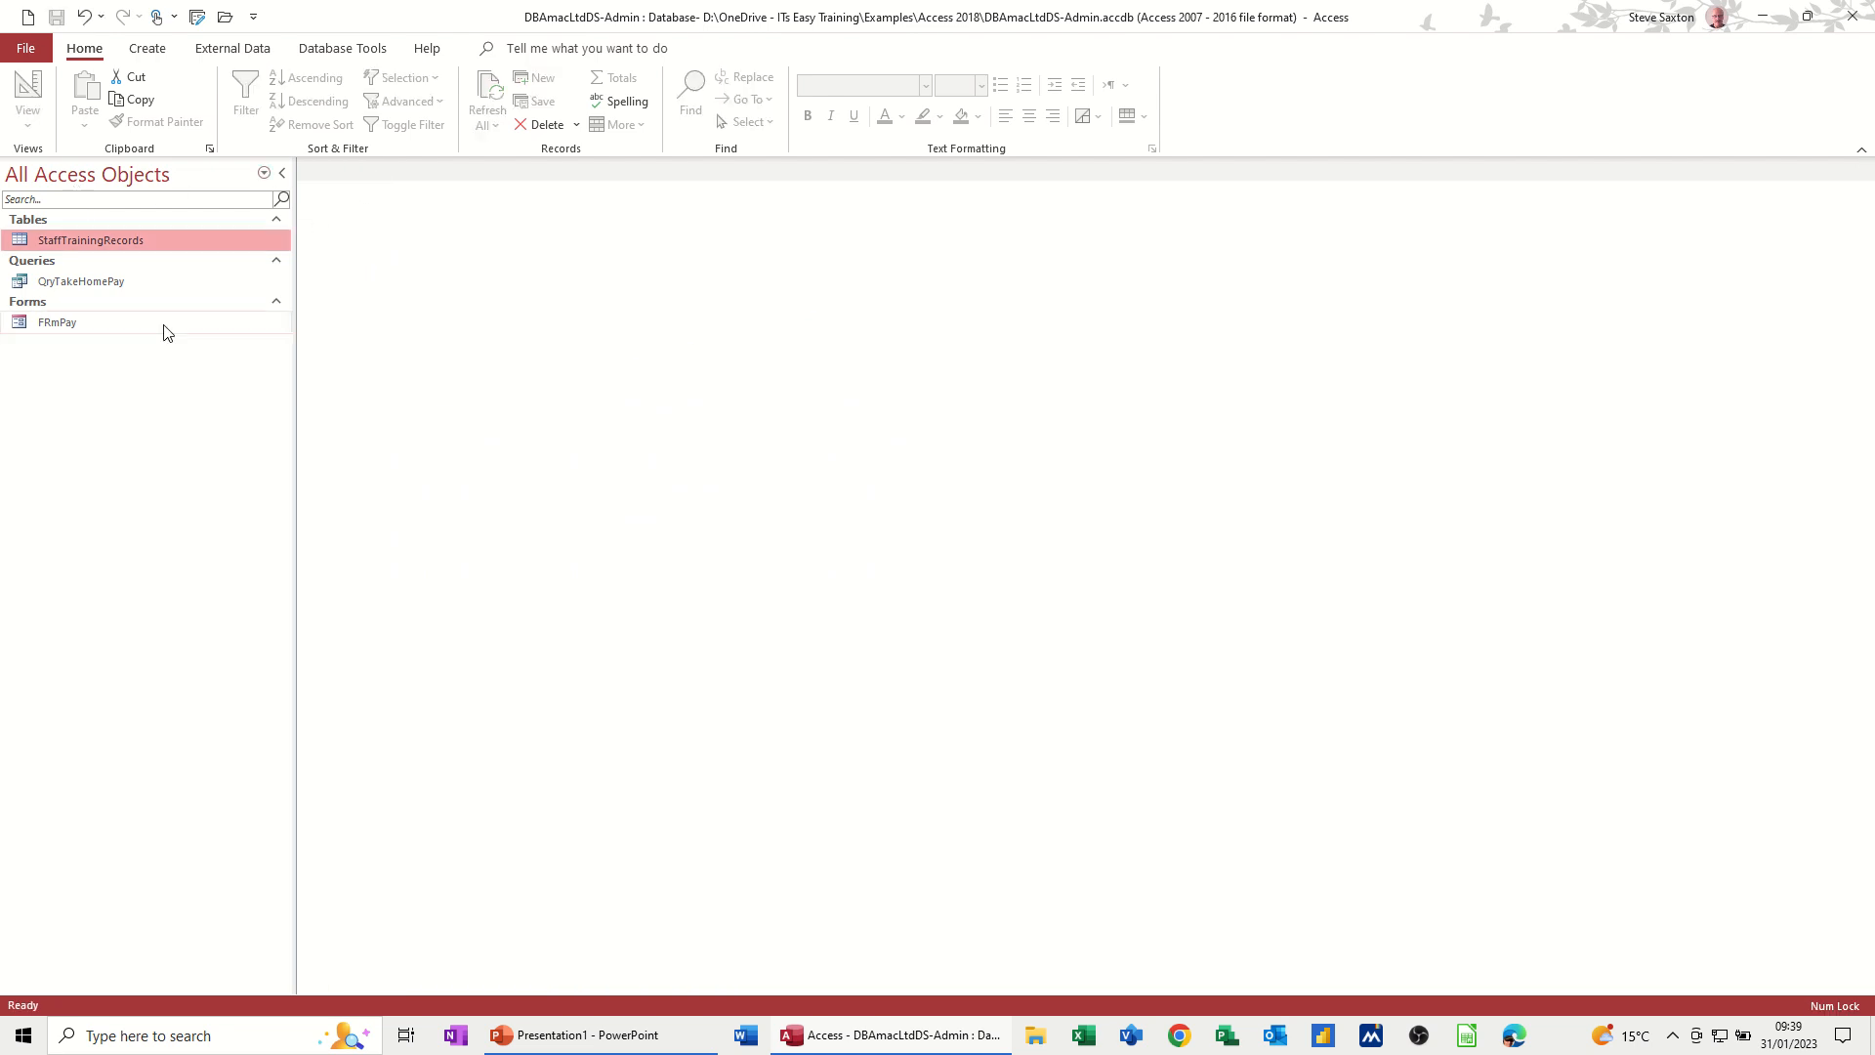
Create a blank report in Design view and set its record source to StaffTrainingRecords.
click(151, 55)
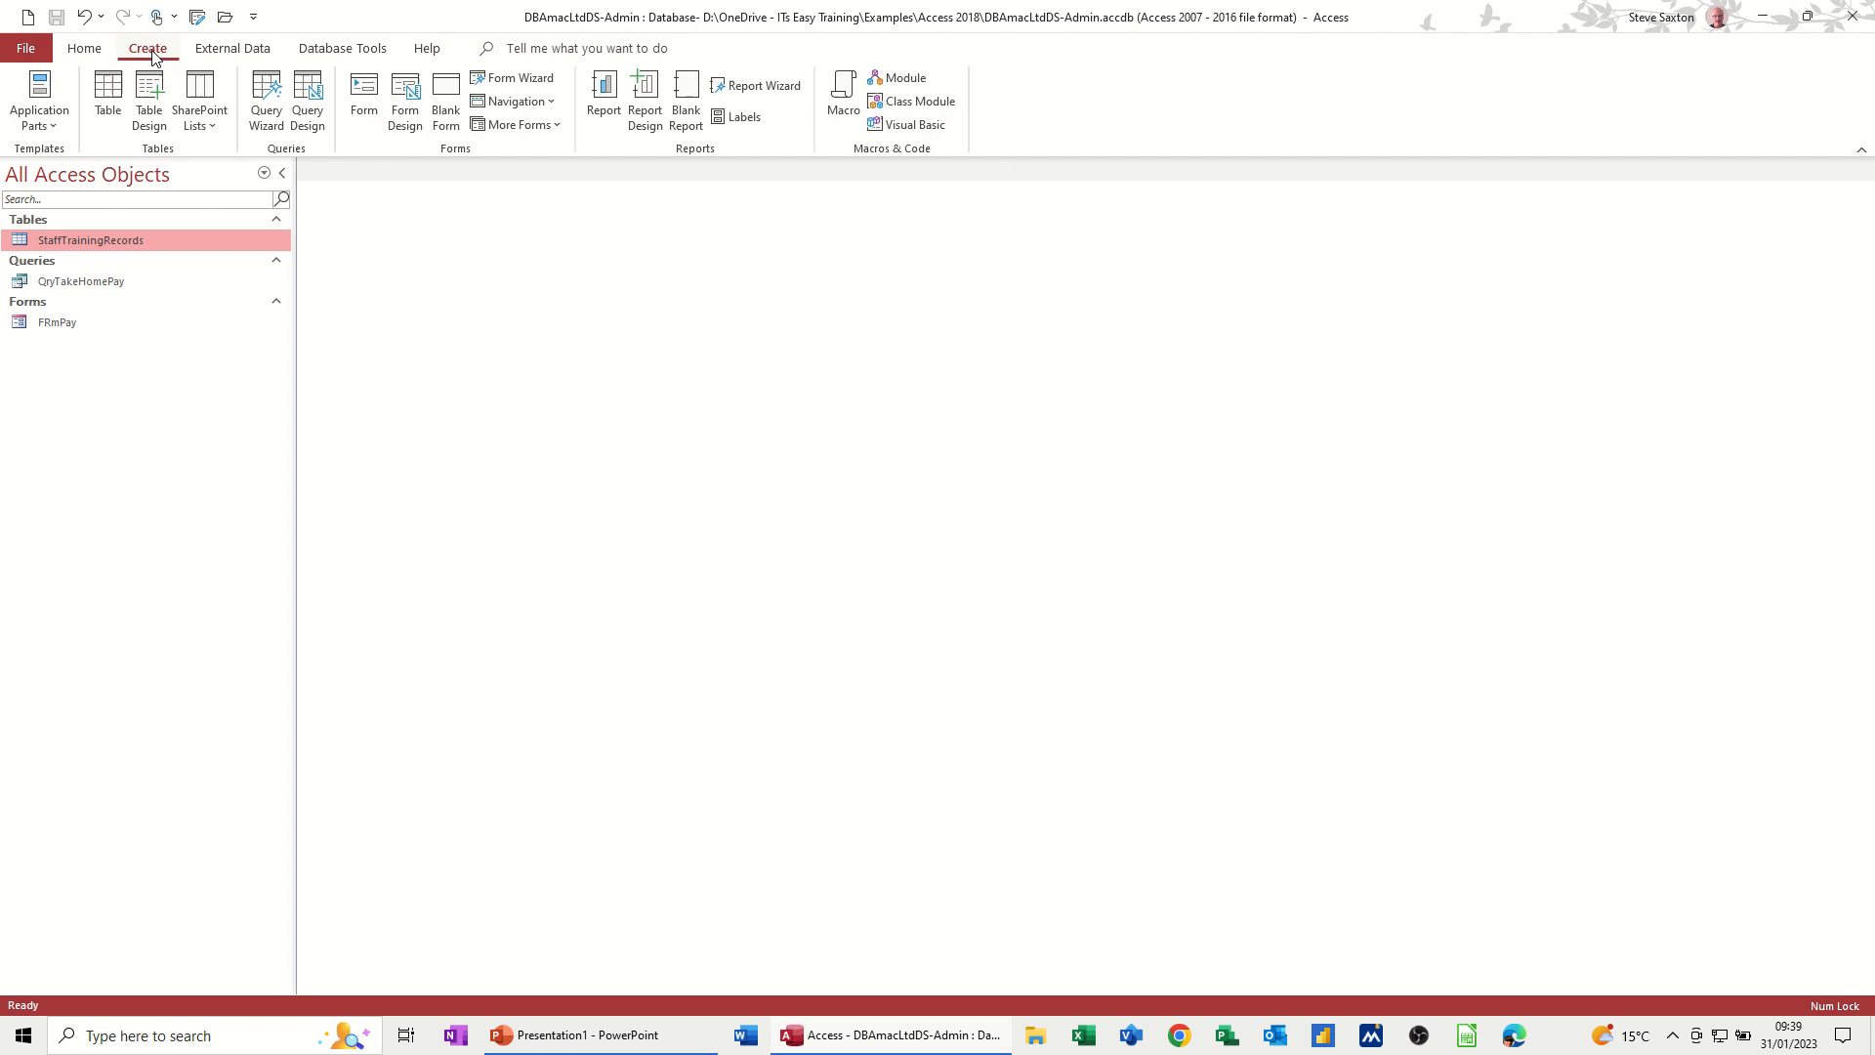
click(647, 103)
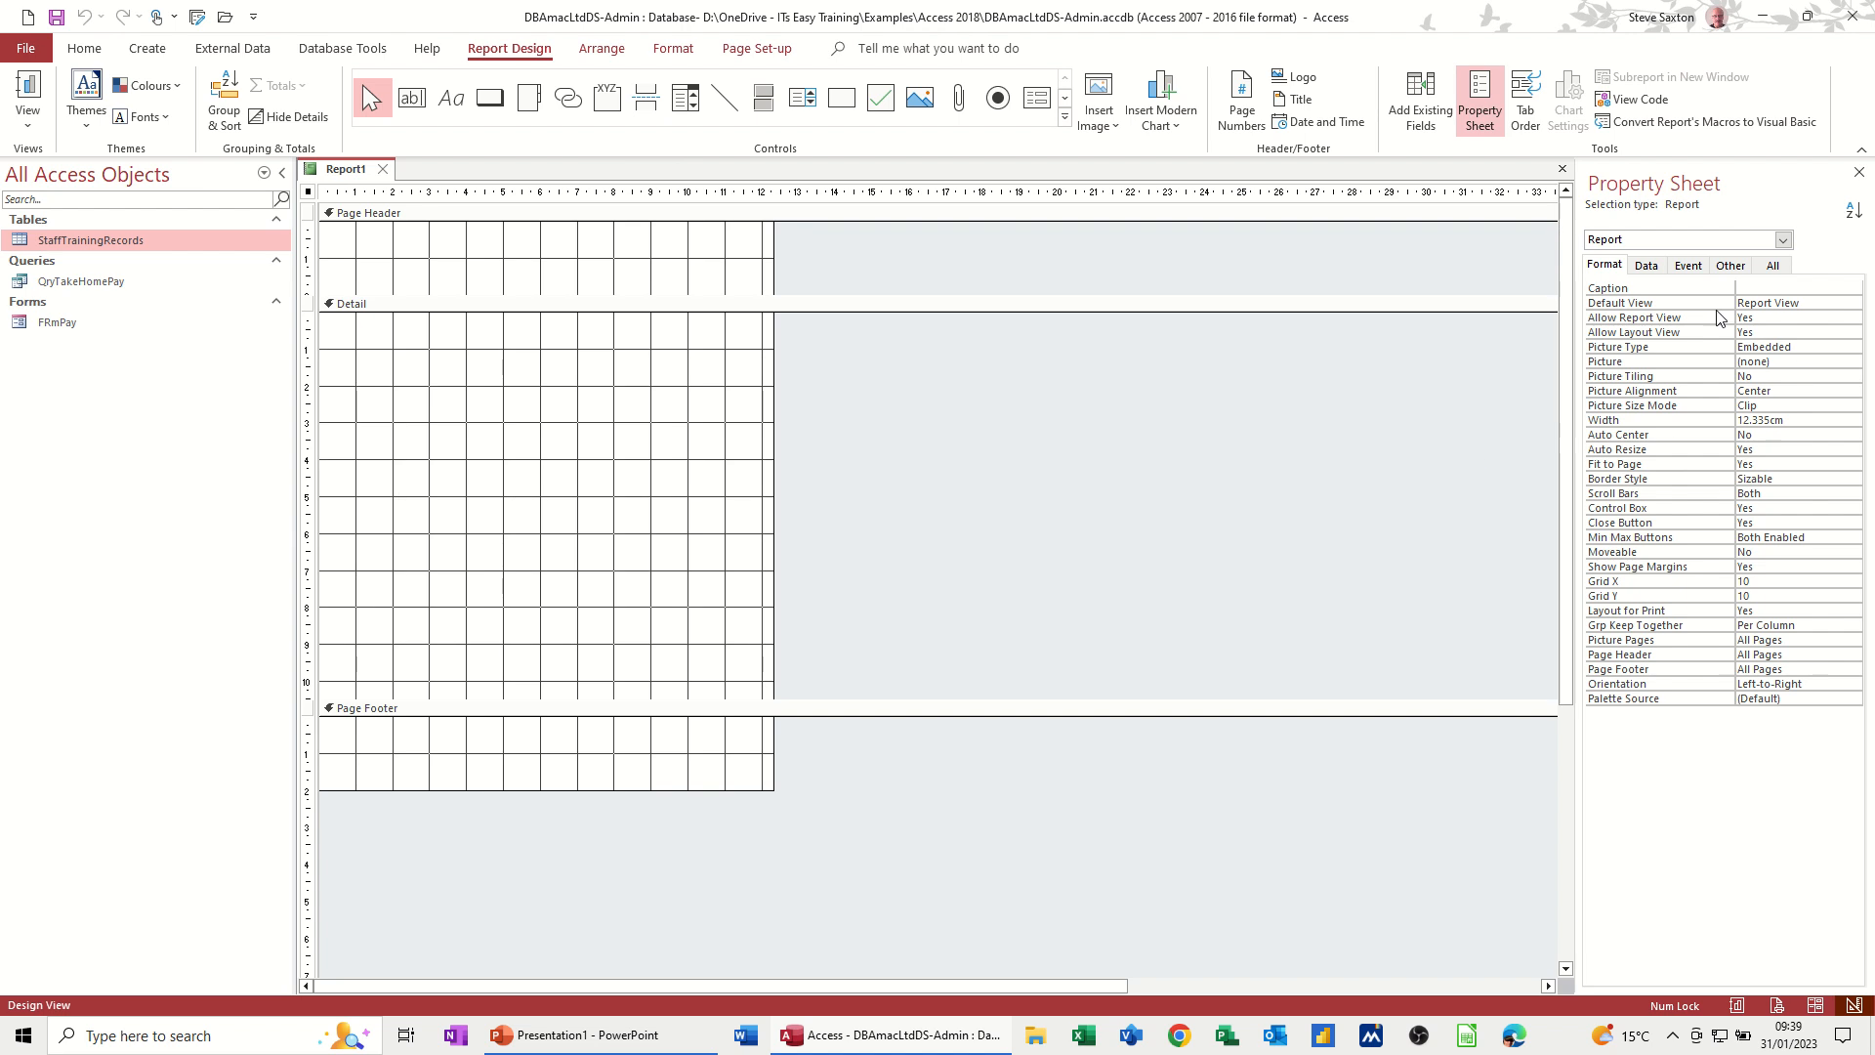
click(1644, 267)
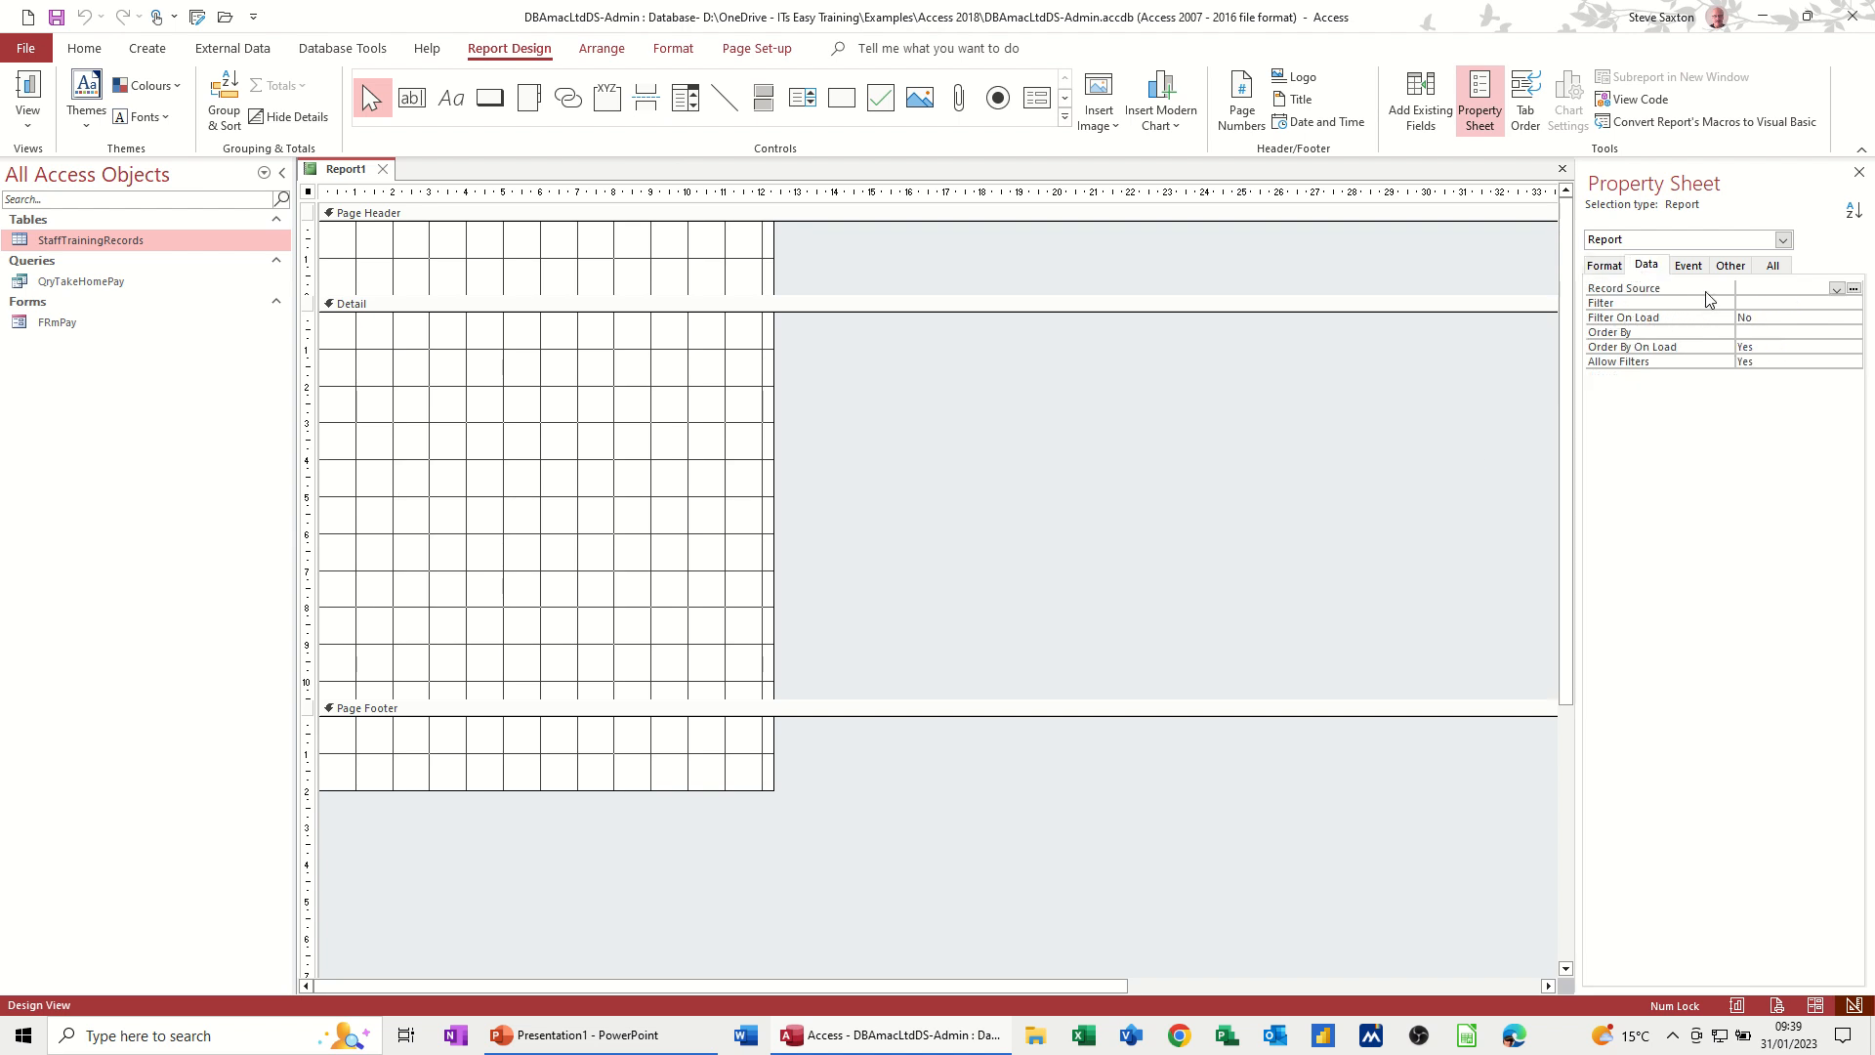
click(1836, 289)
click(1792, 302)
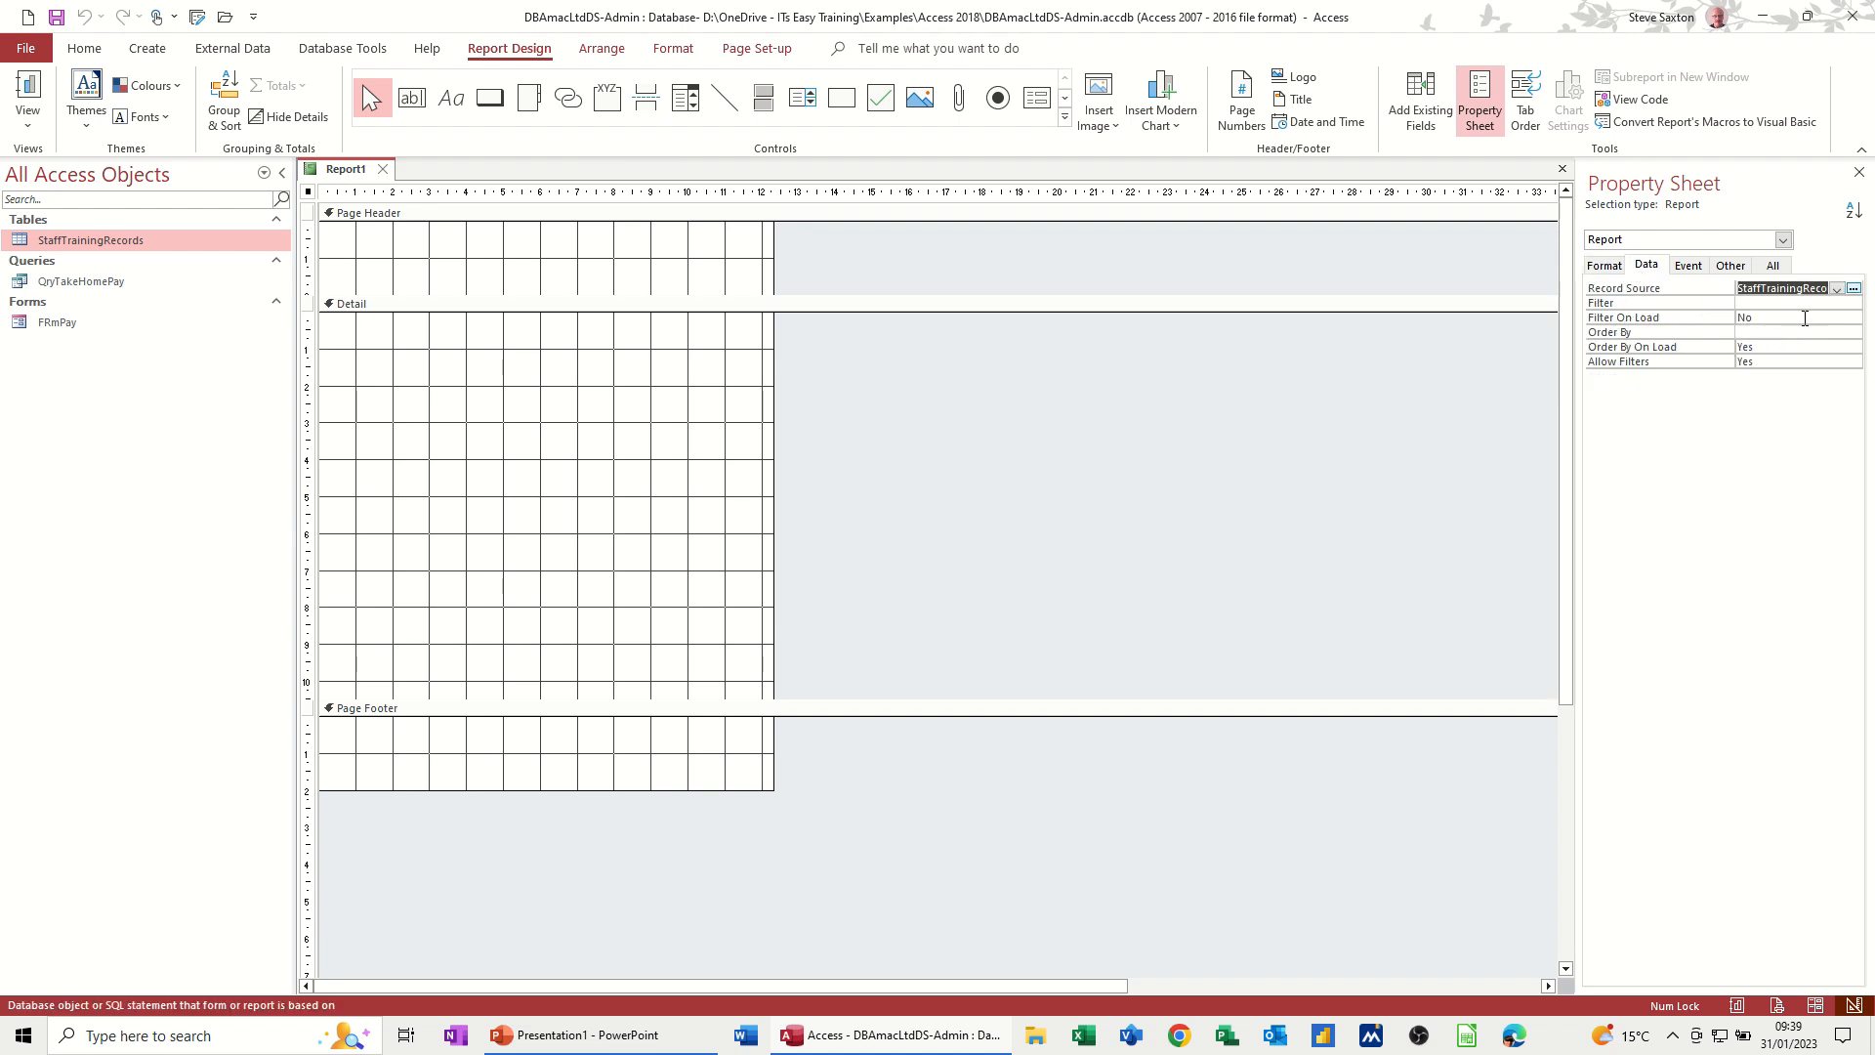
Add all the StaffTrainingRecords fields, from StaffID to Deduction, to the report's Detail section.
click(1421, 100)
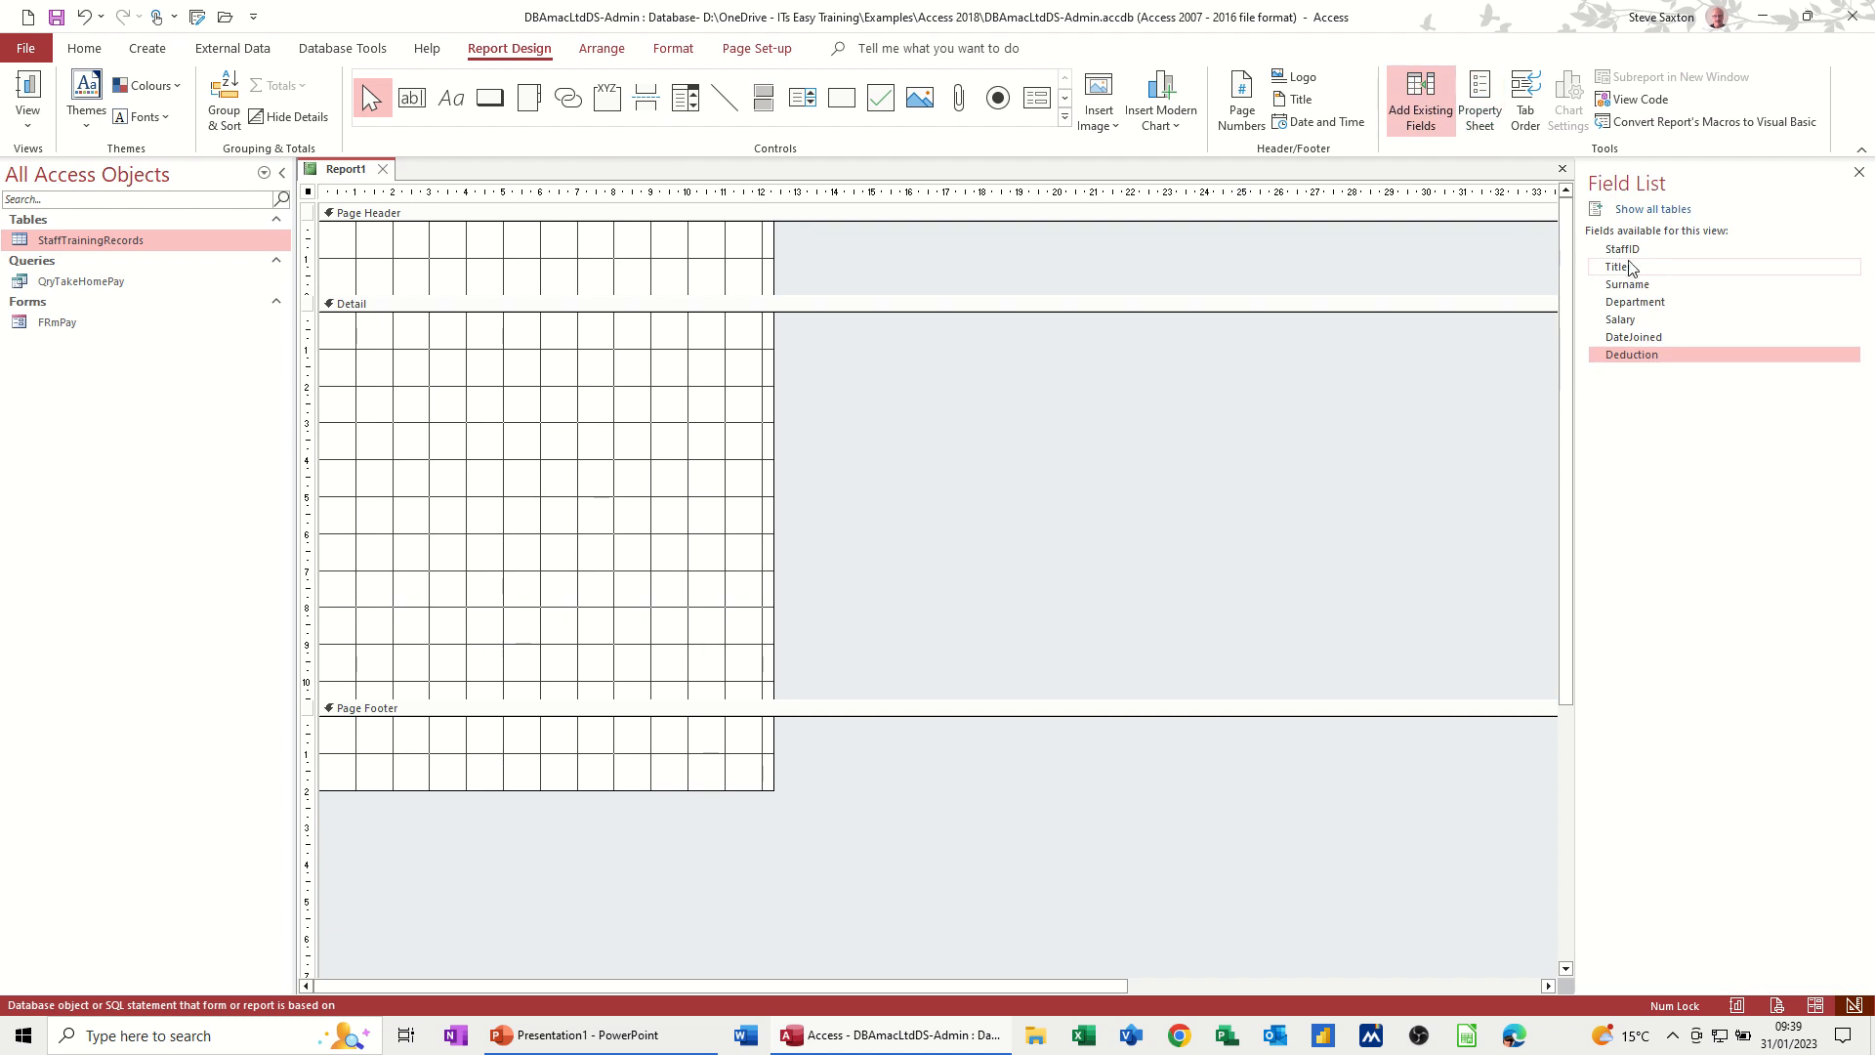
click(1629, 252)
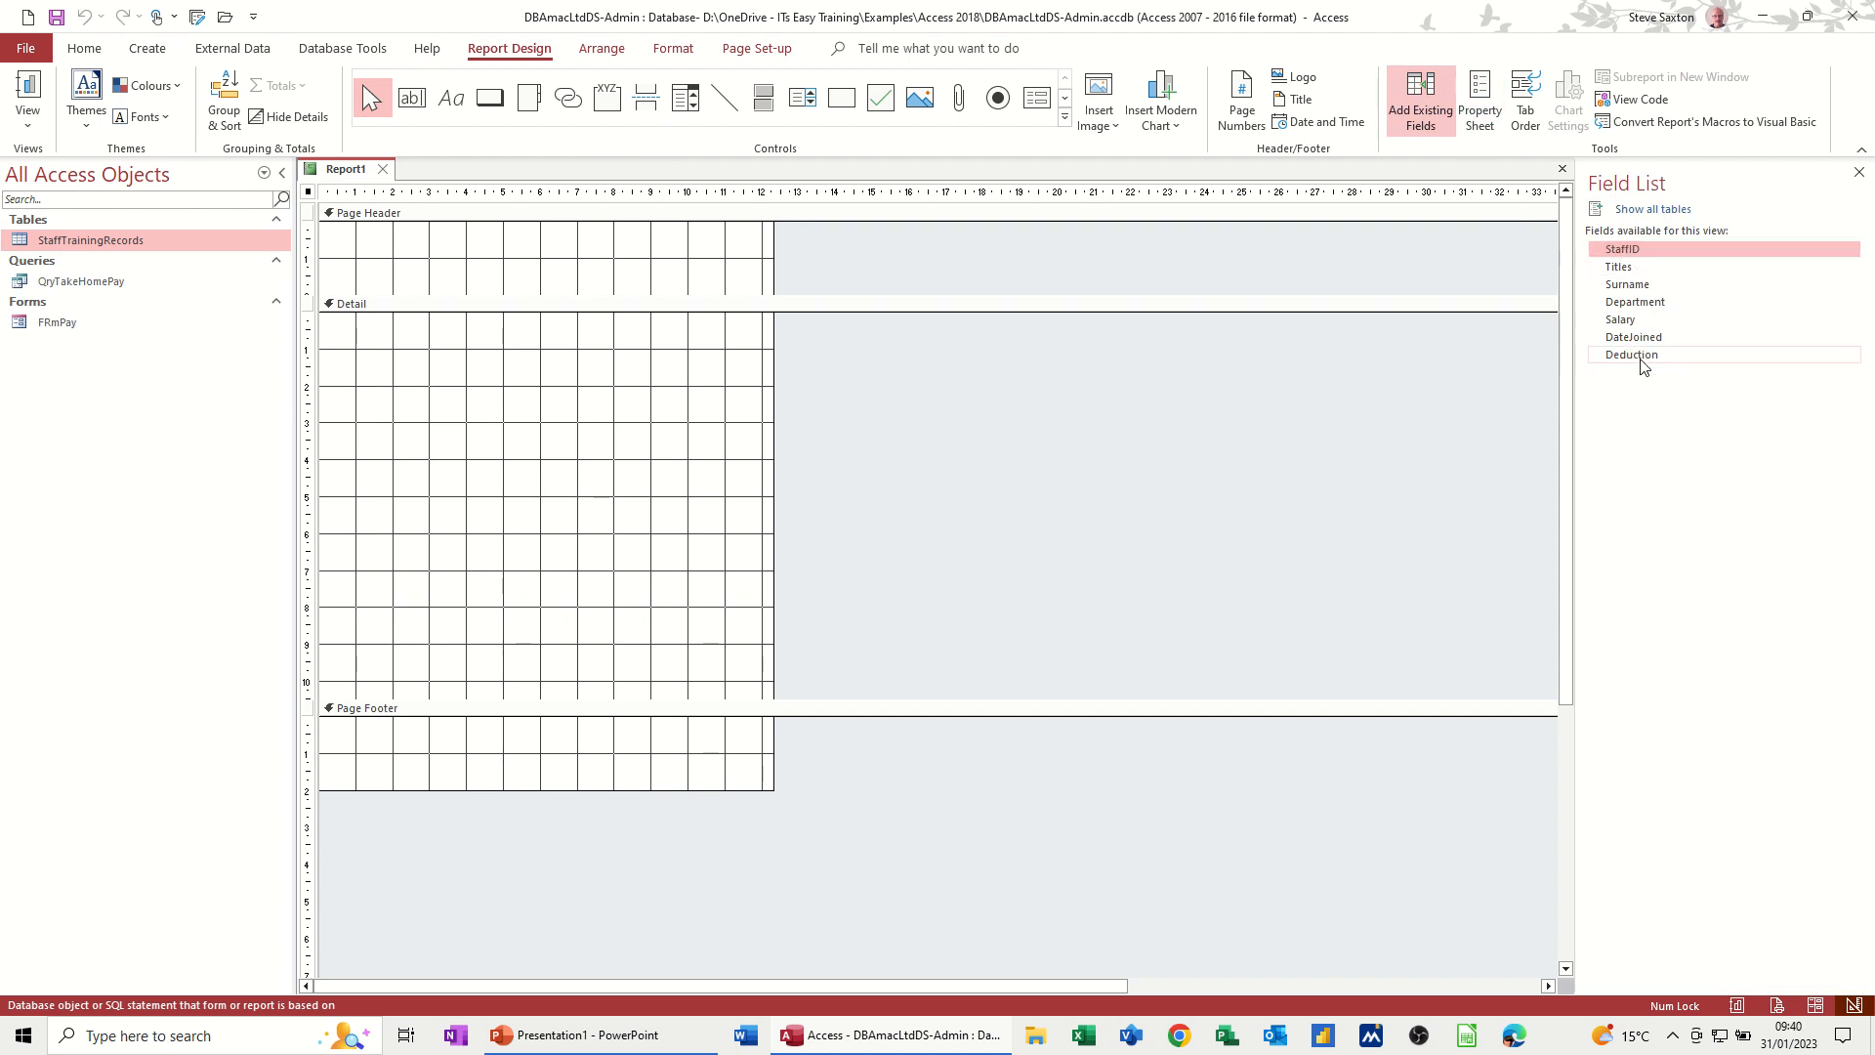
shift+click(1642, 358)
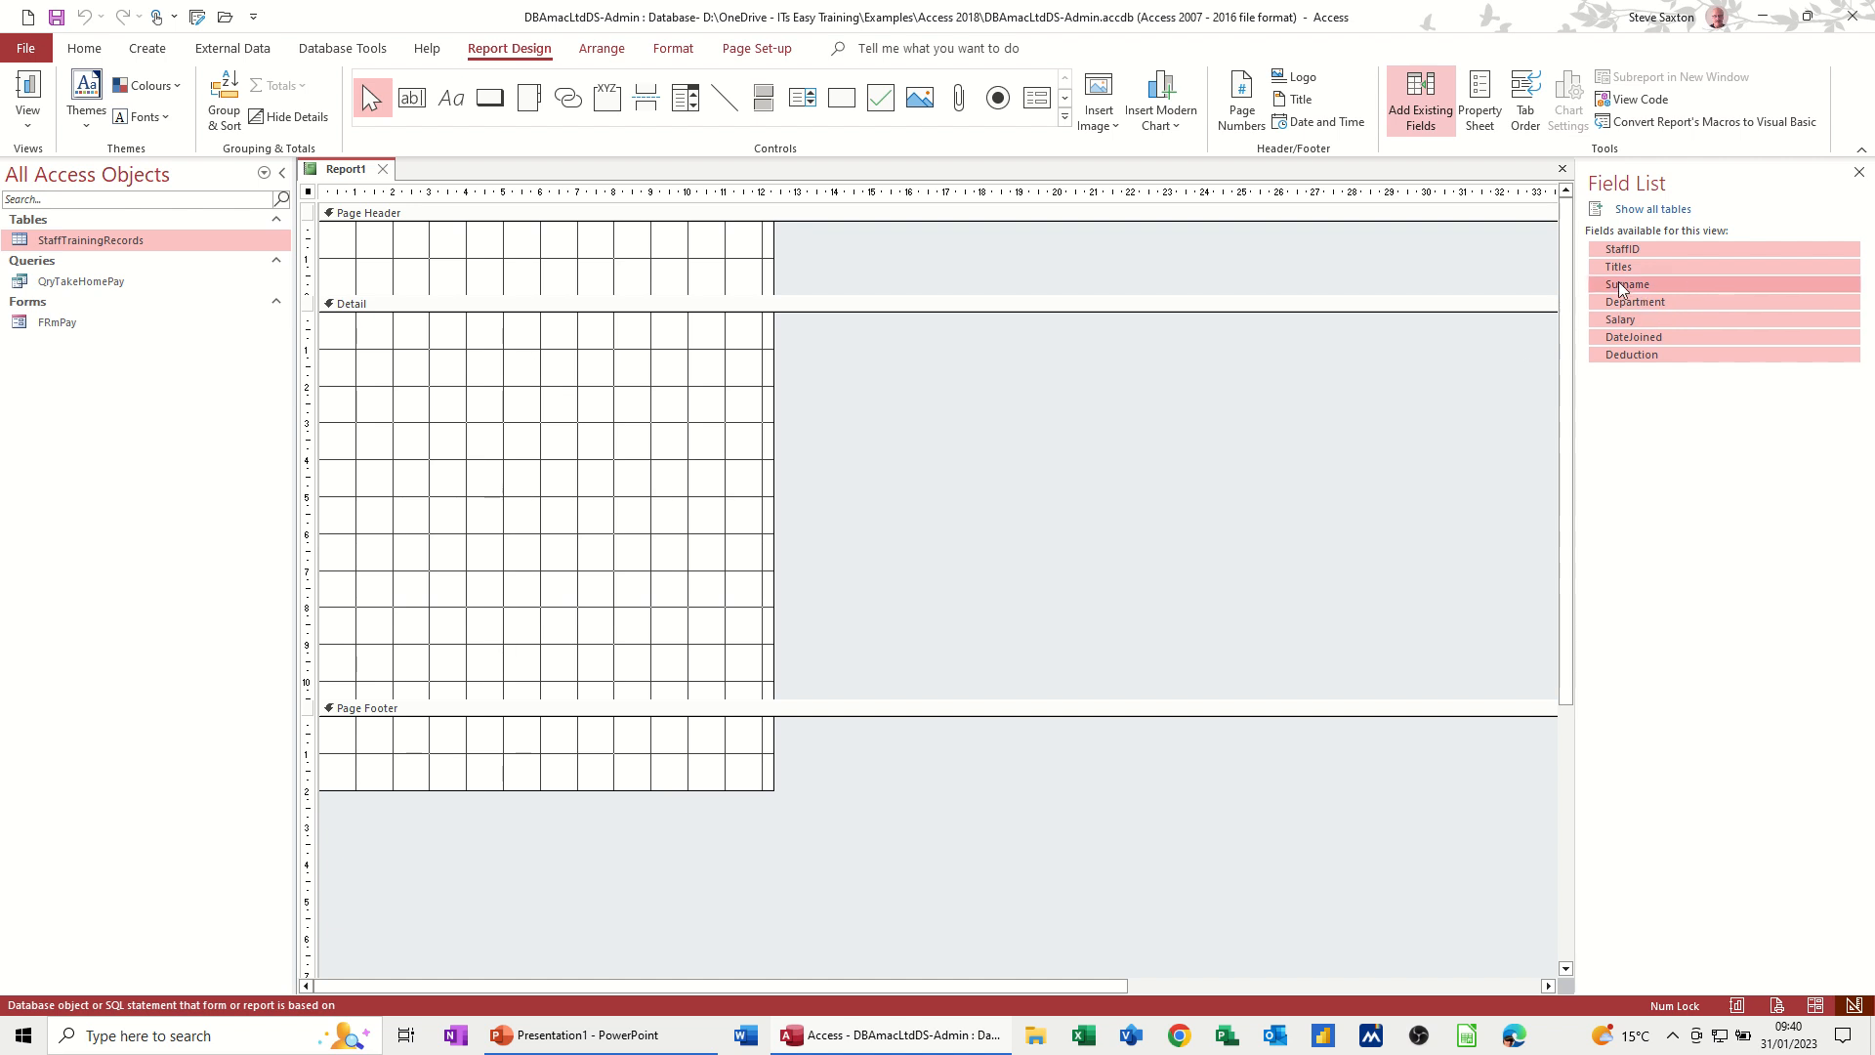
drag(1620, 288, 445, 351)
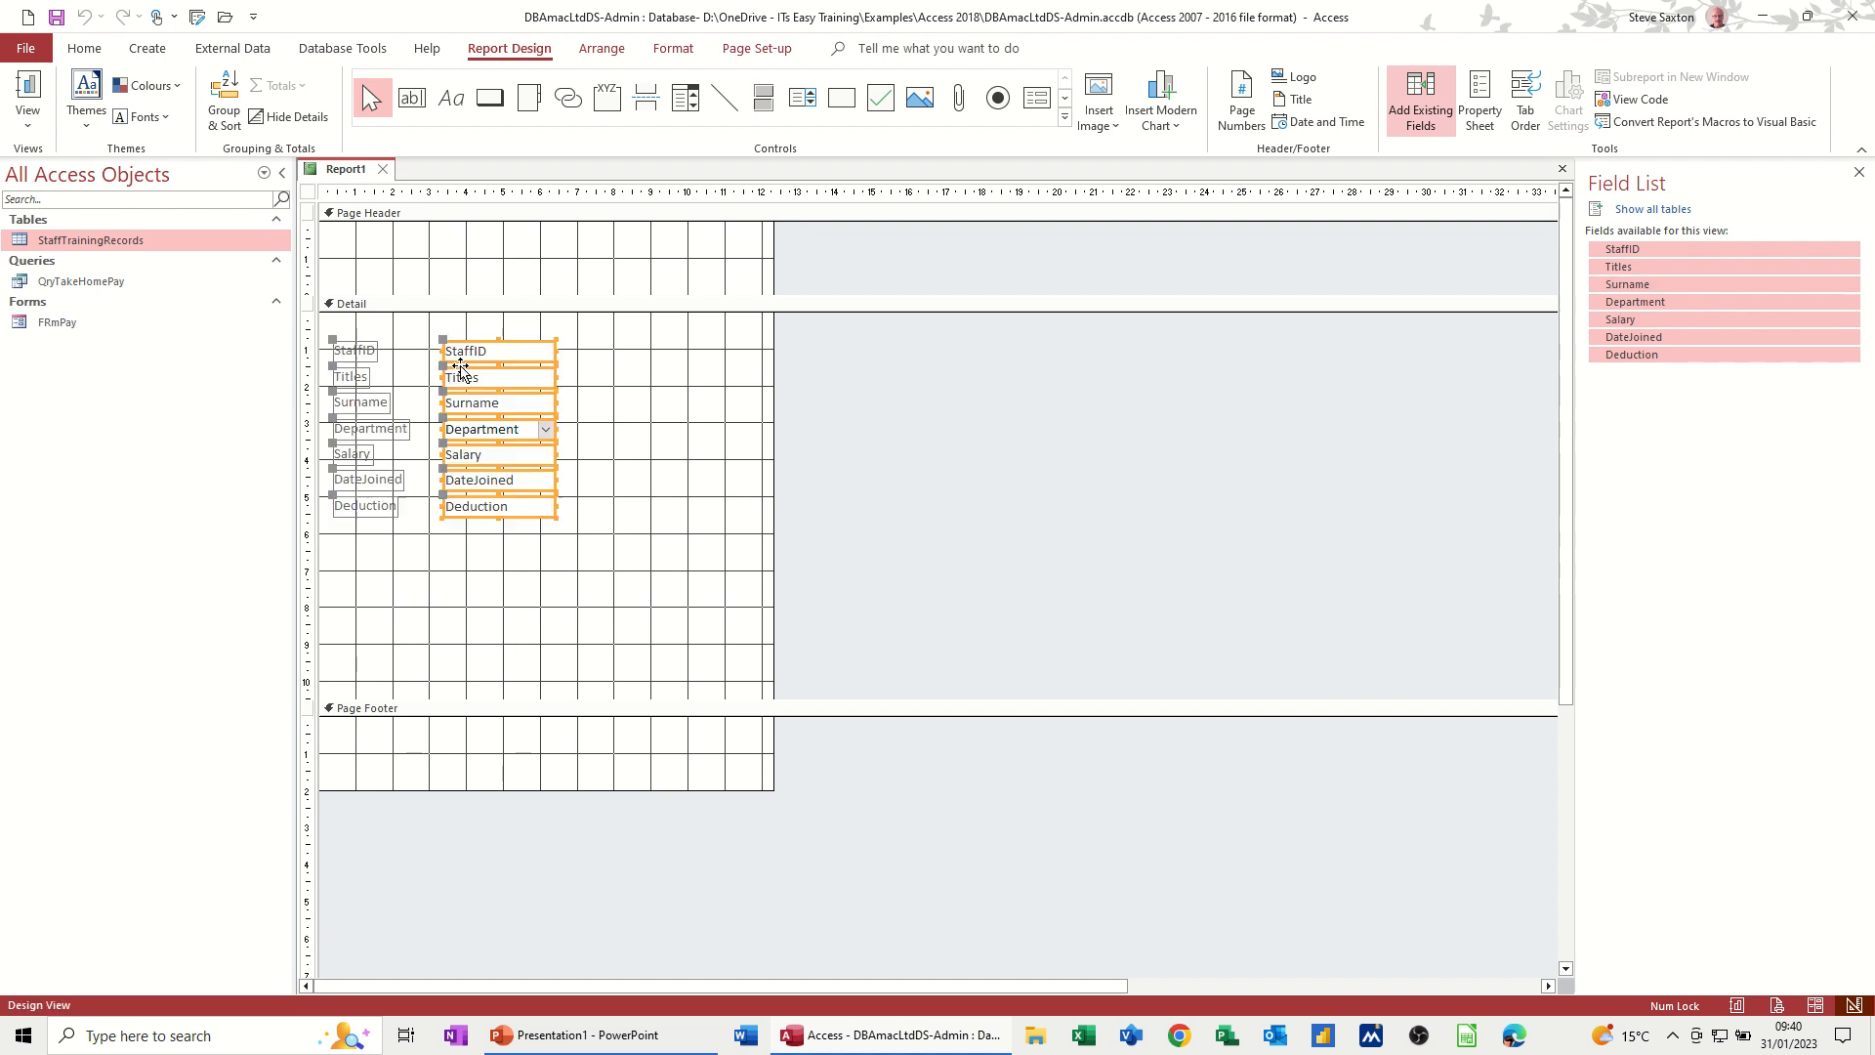
click(684, 387)
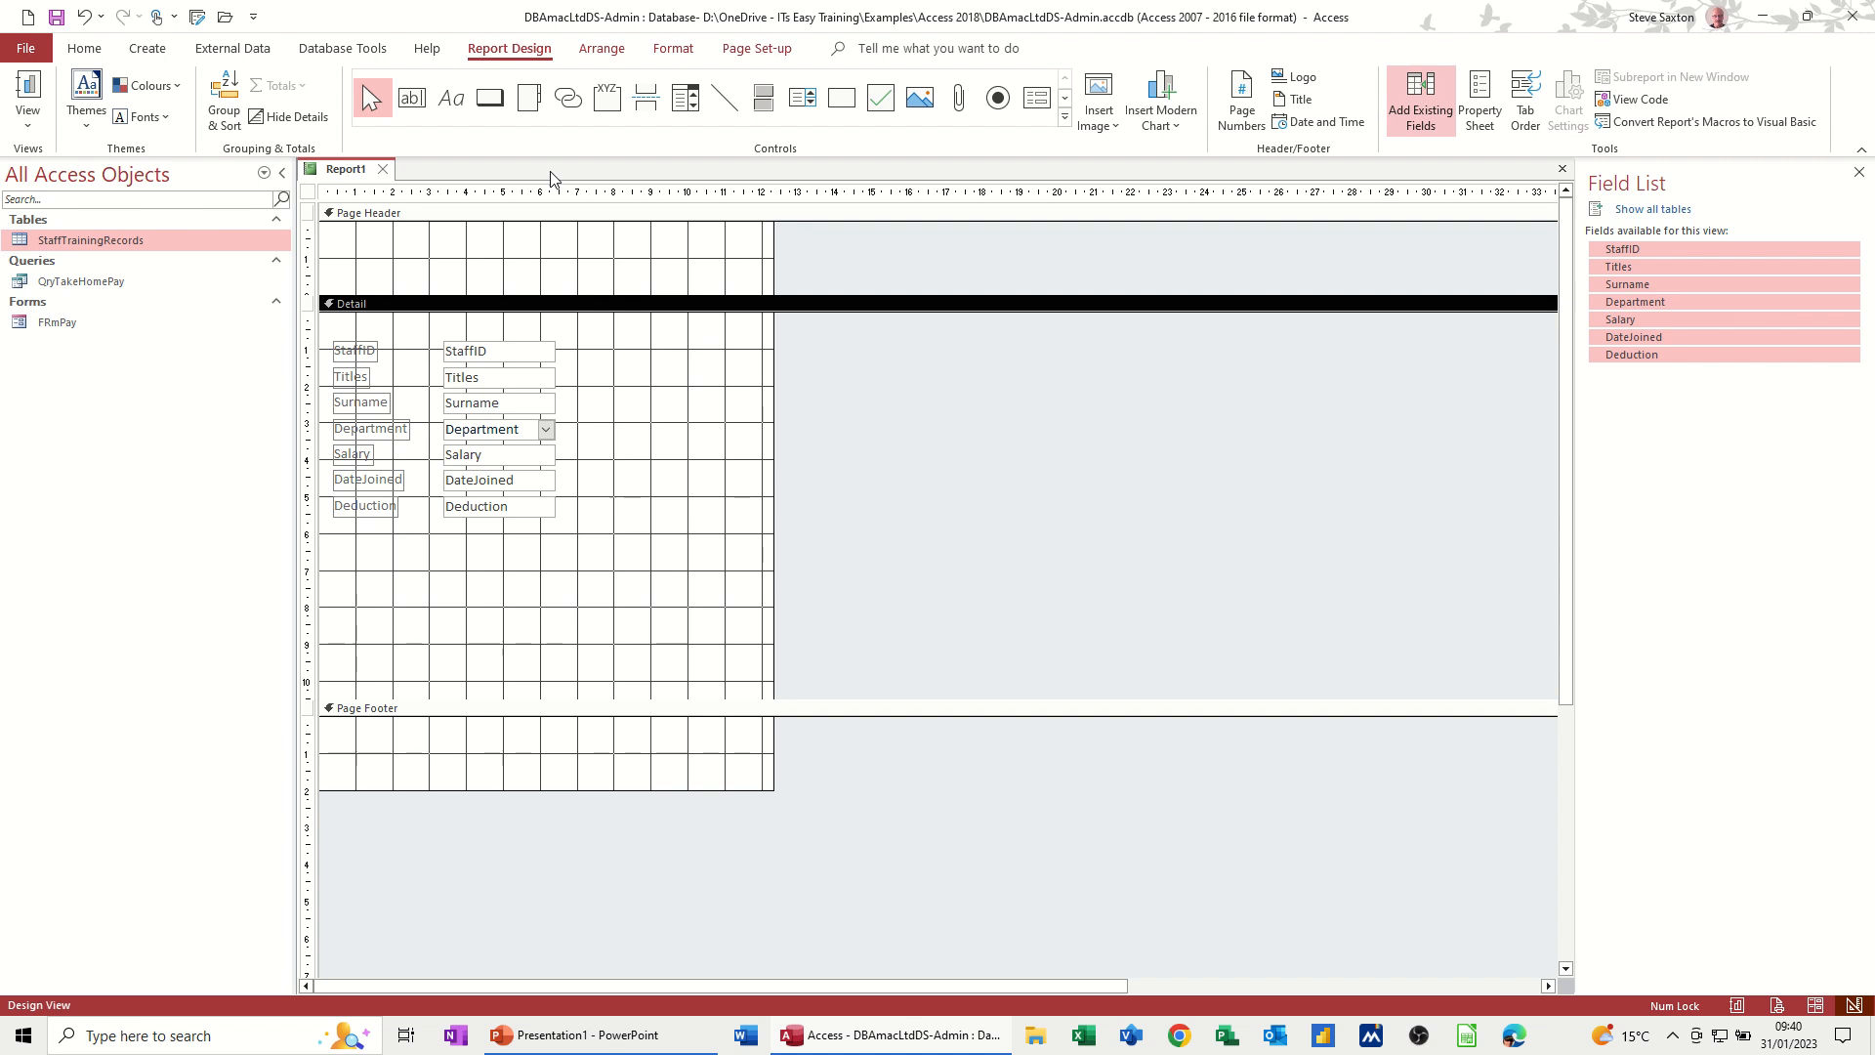
Add a text box beside the fields in the Detail section with the expression =[salary]*0.7.
click(421, 108)
drag(680, 364, 914, 400)
click(759, 389)
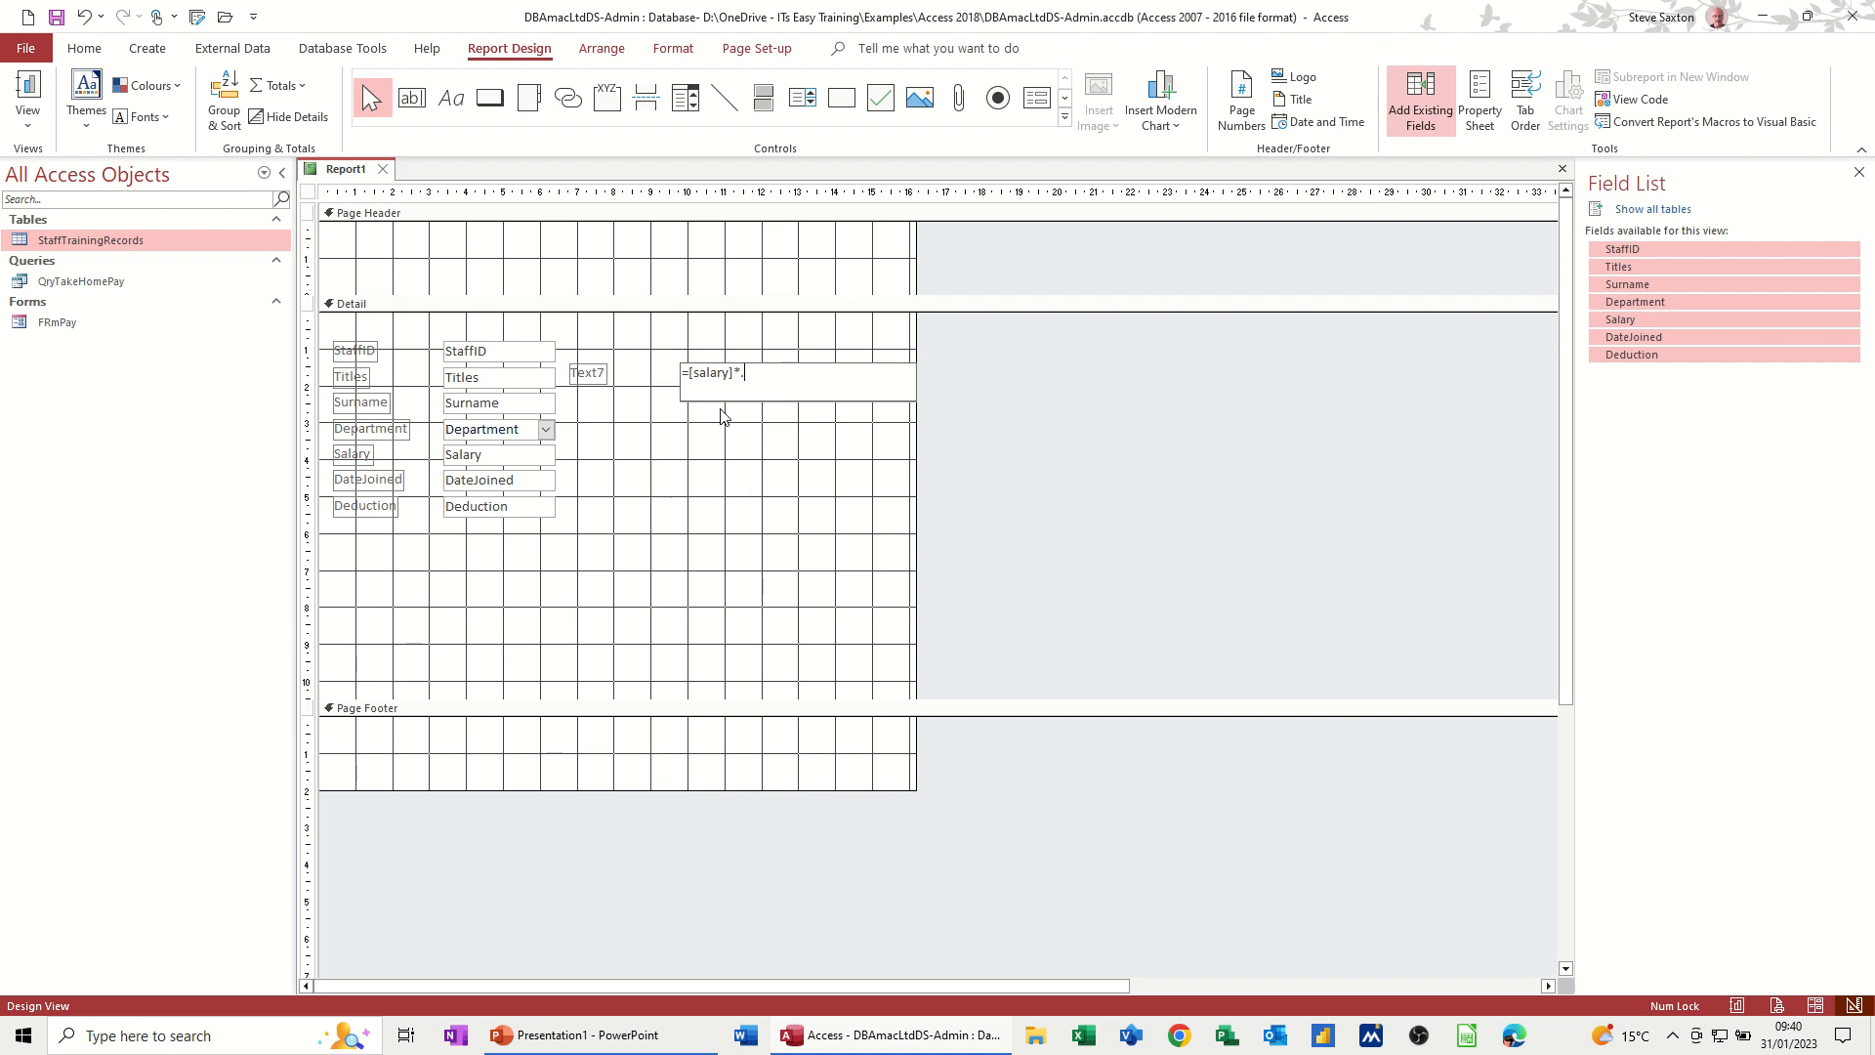
click(727, 415)
click(737, 386)
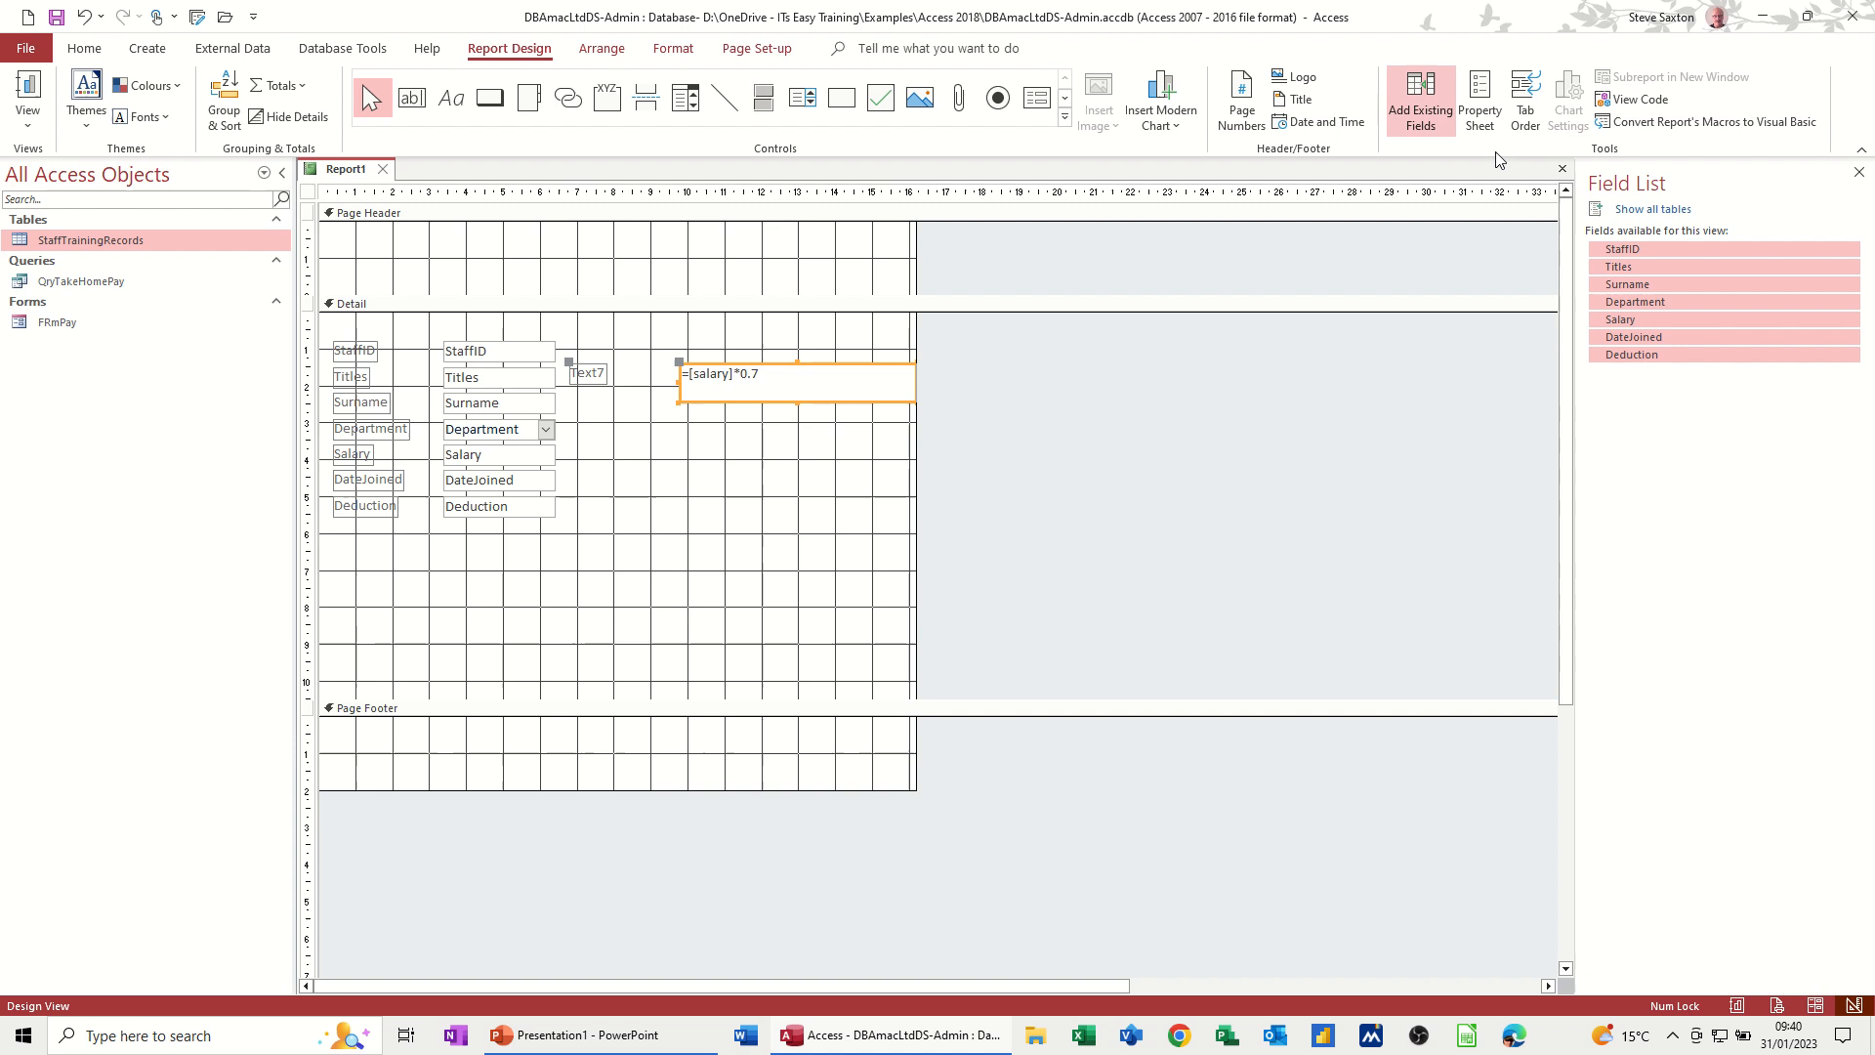
Set the format of the calculated salary text box to Currency.
click(1484, 115)
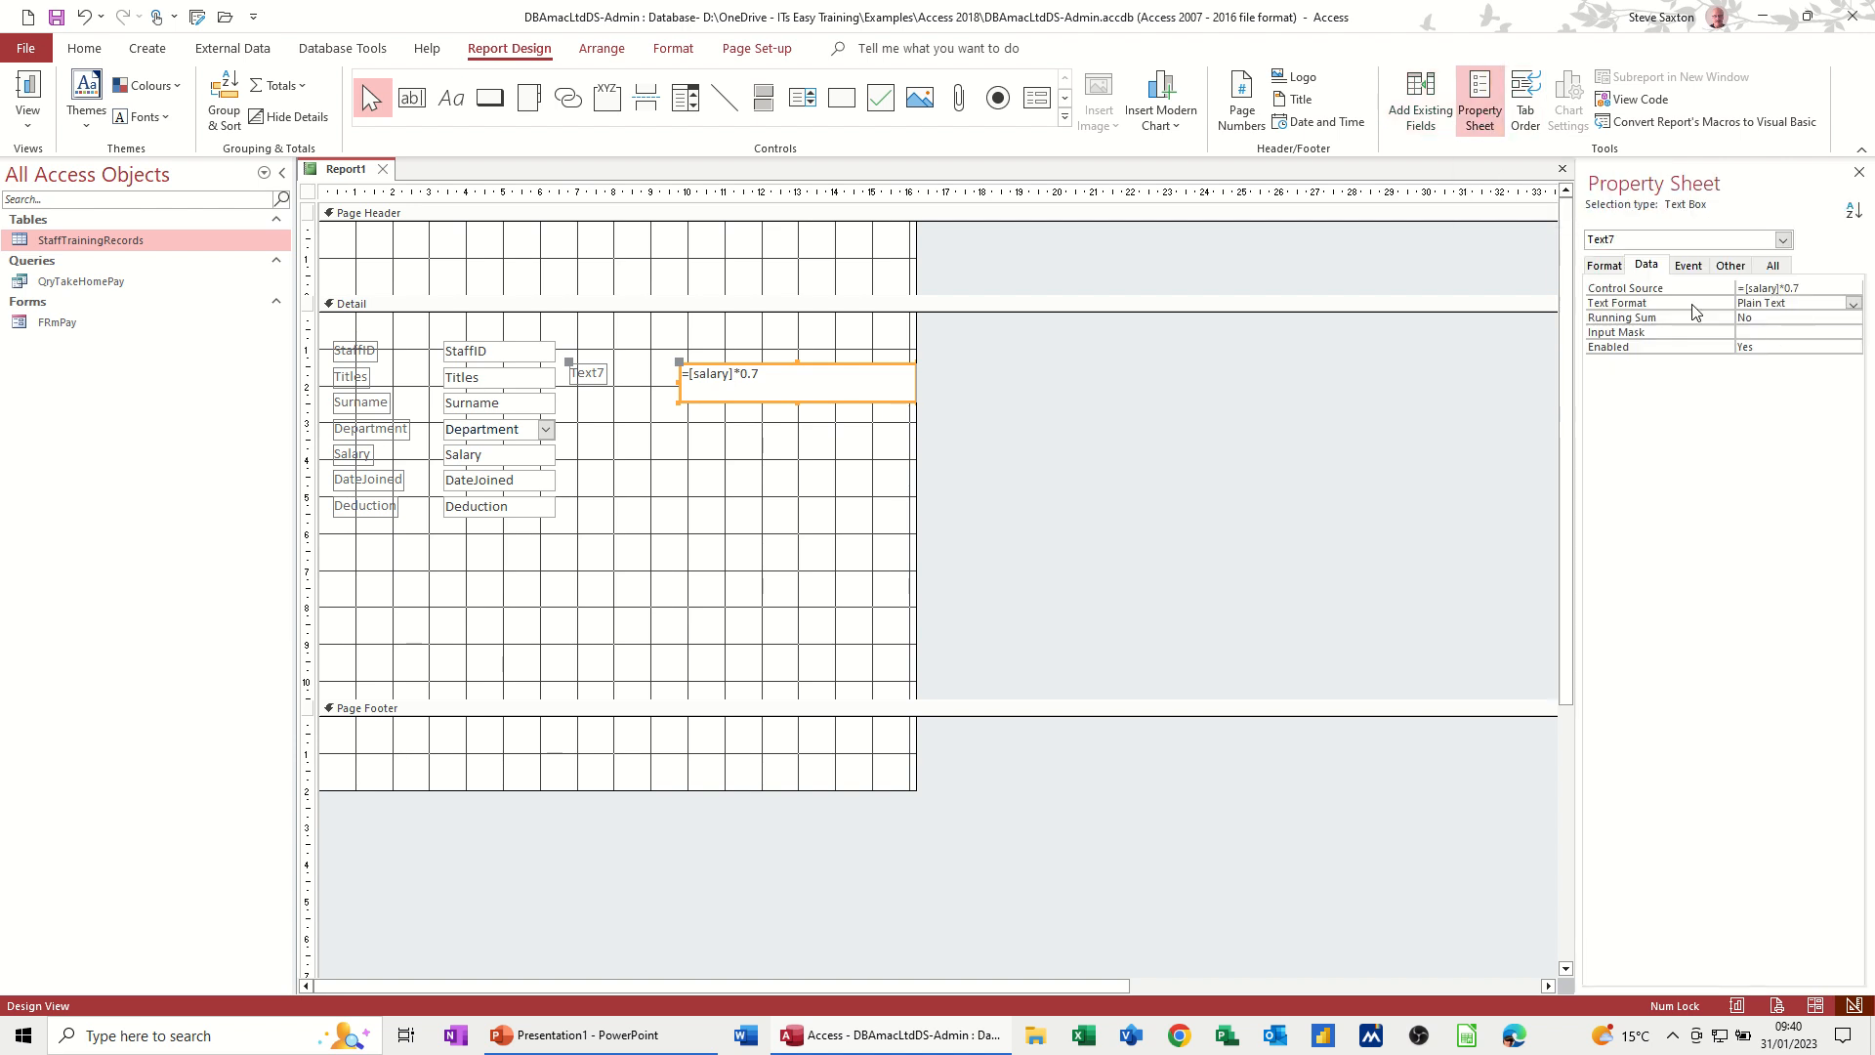
click(1604, 266)
click(1852, 289)
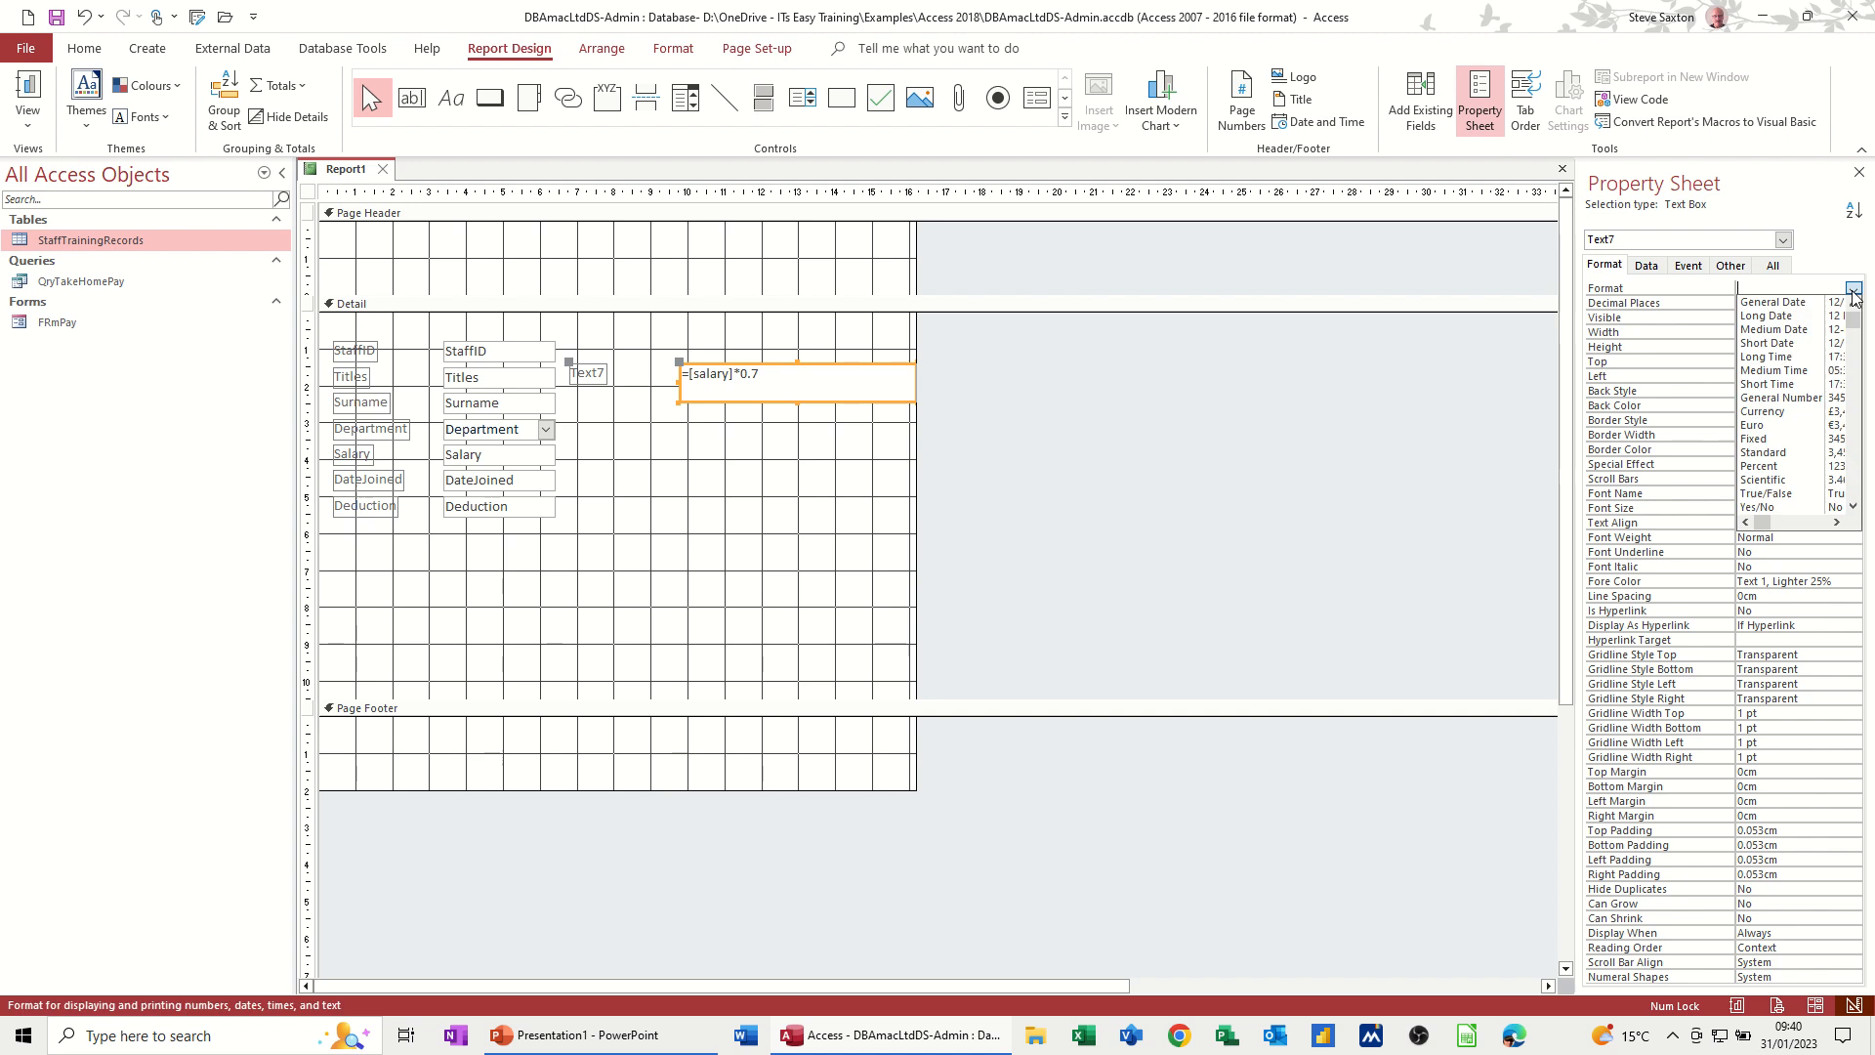
click(1763, 411)
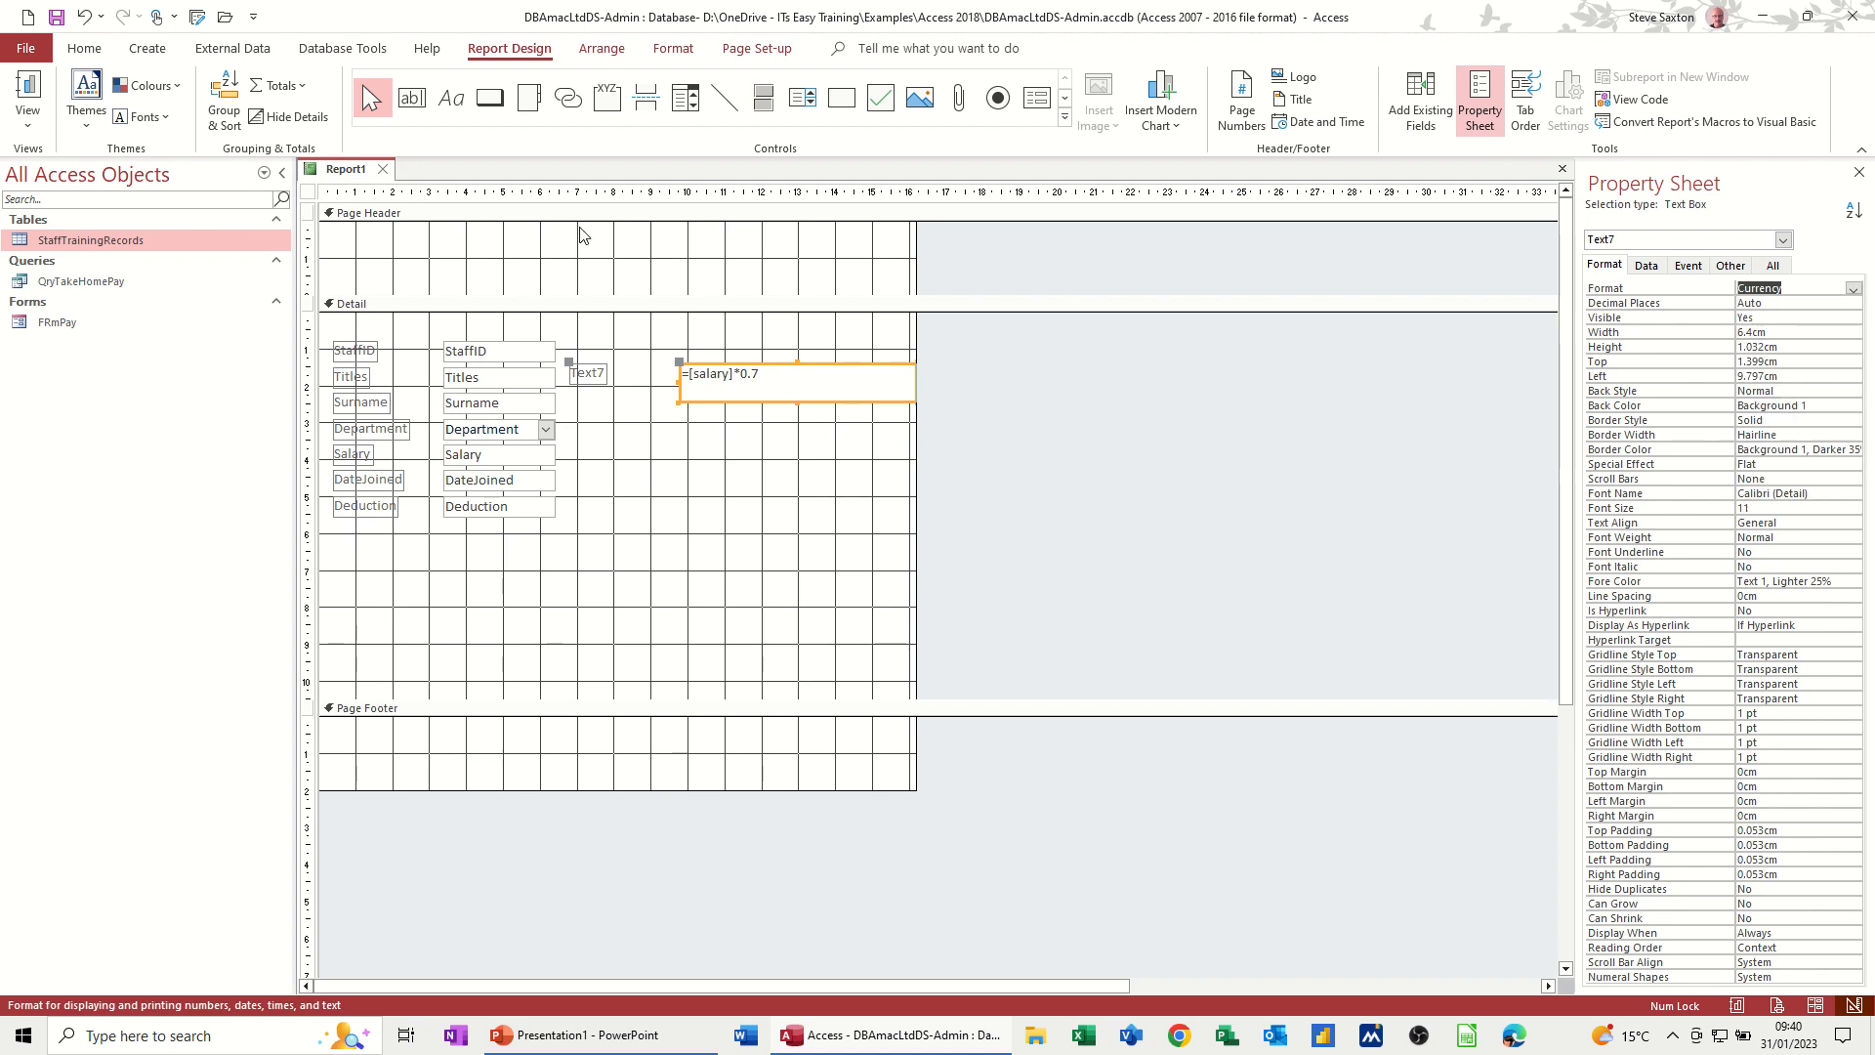
Save the report as RptPay and display it in Report view.
click(56, 17)
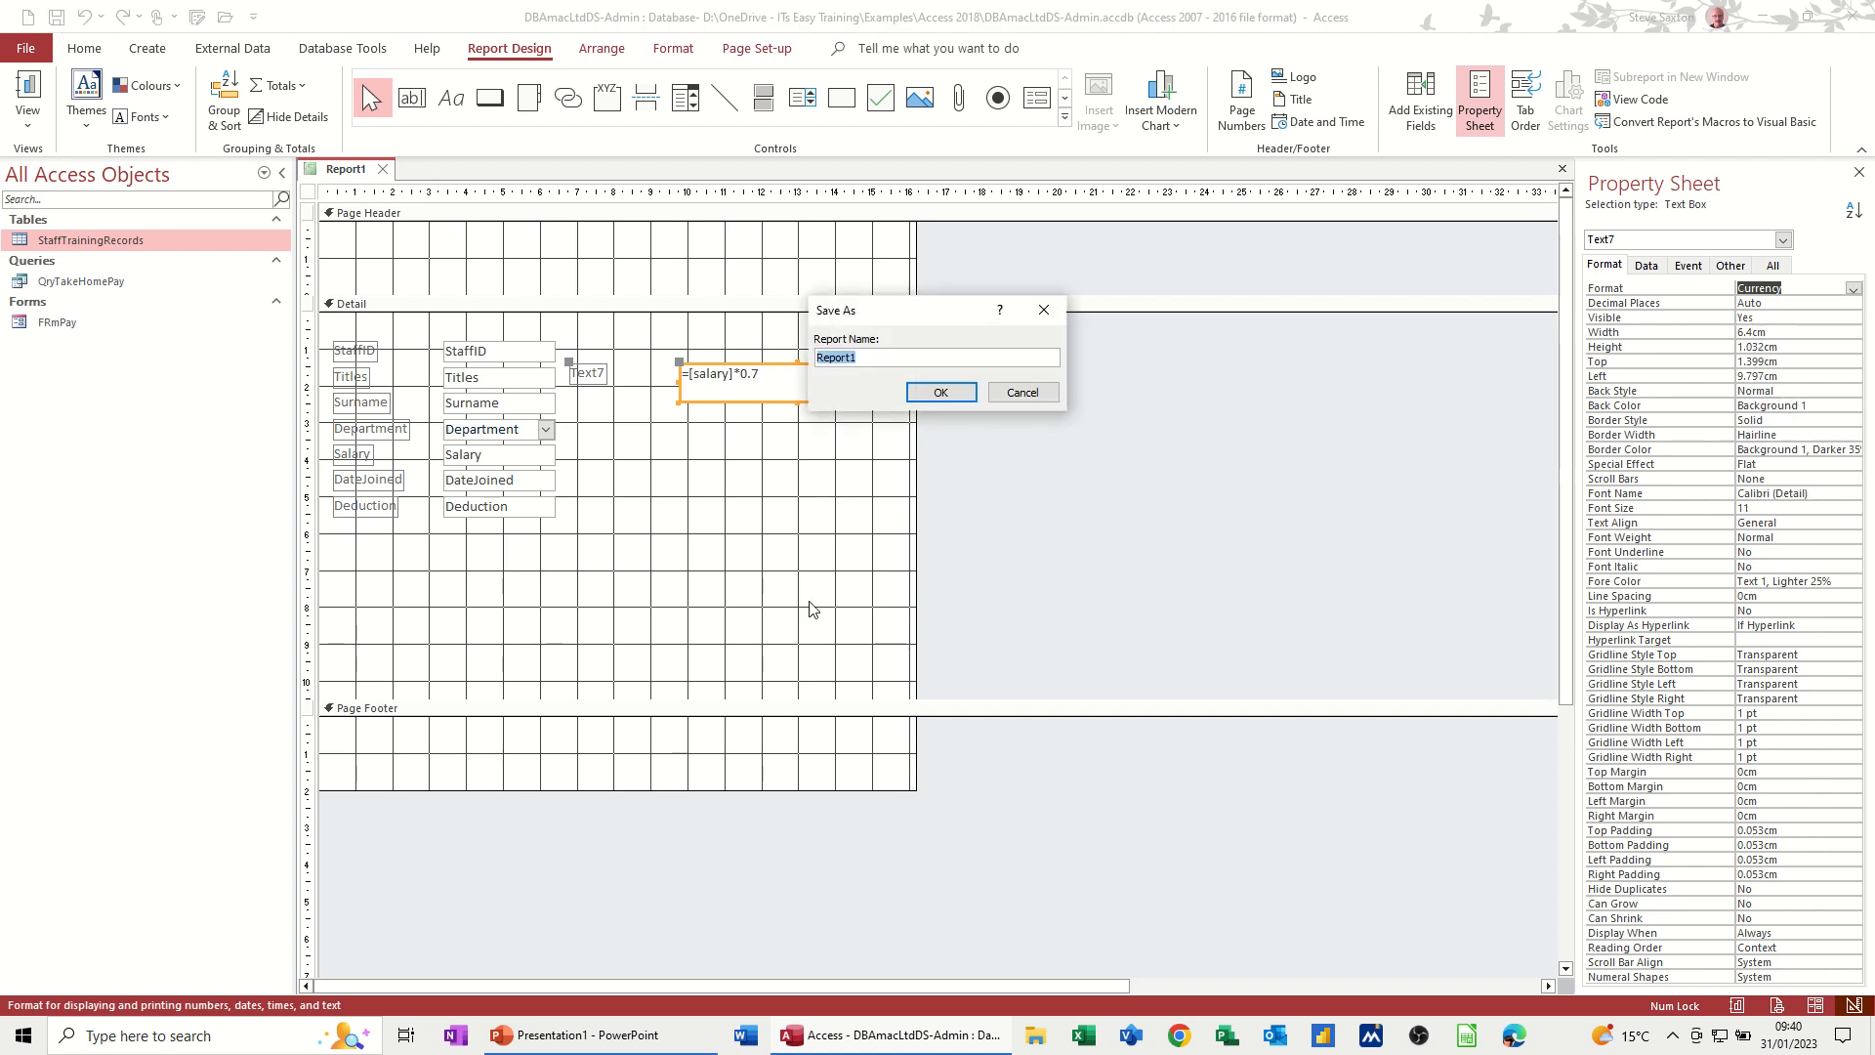
text(RptPay)
click(953, 401)
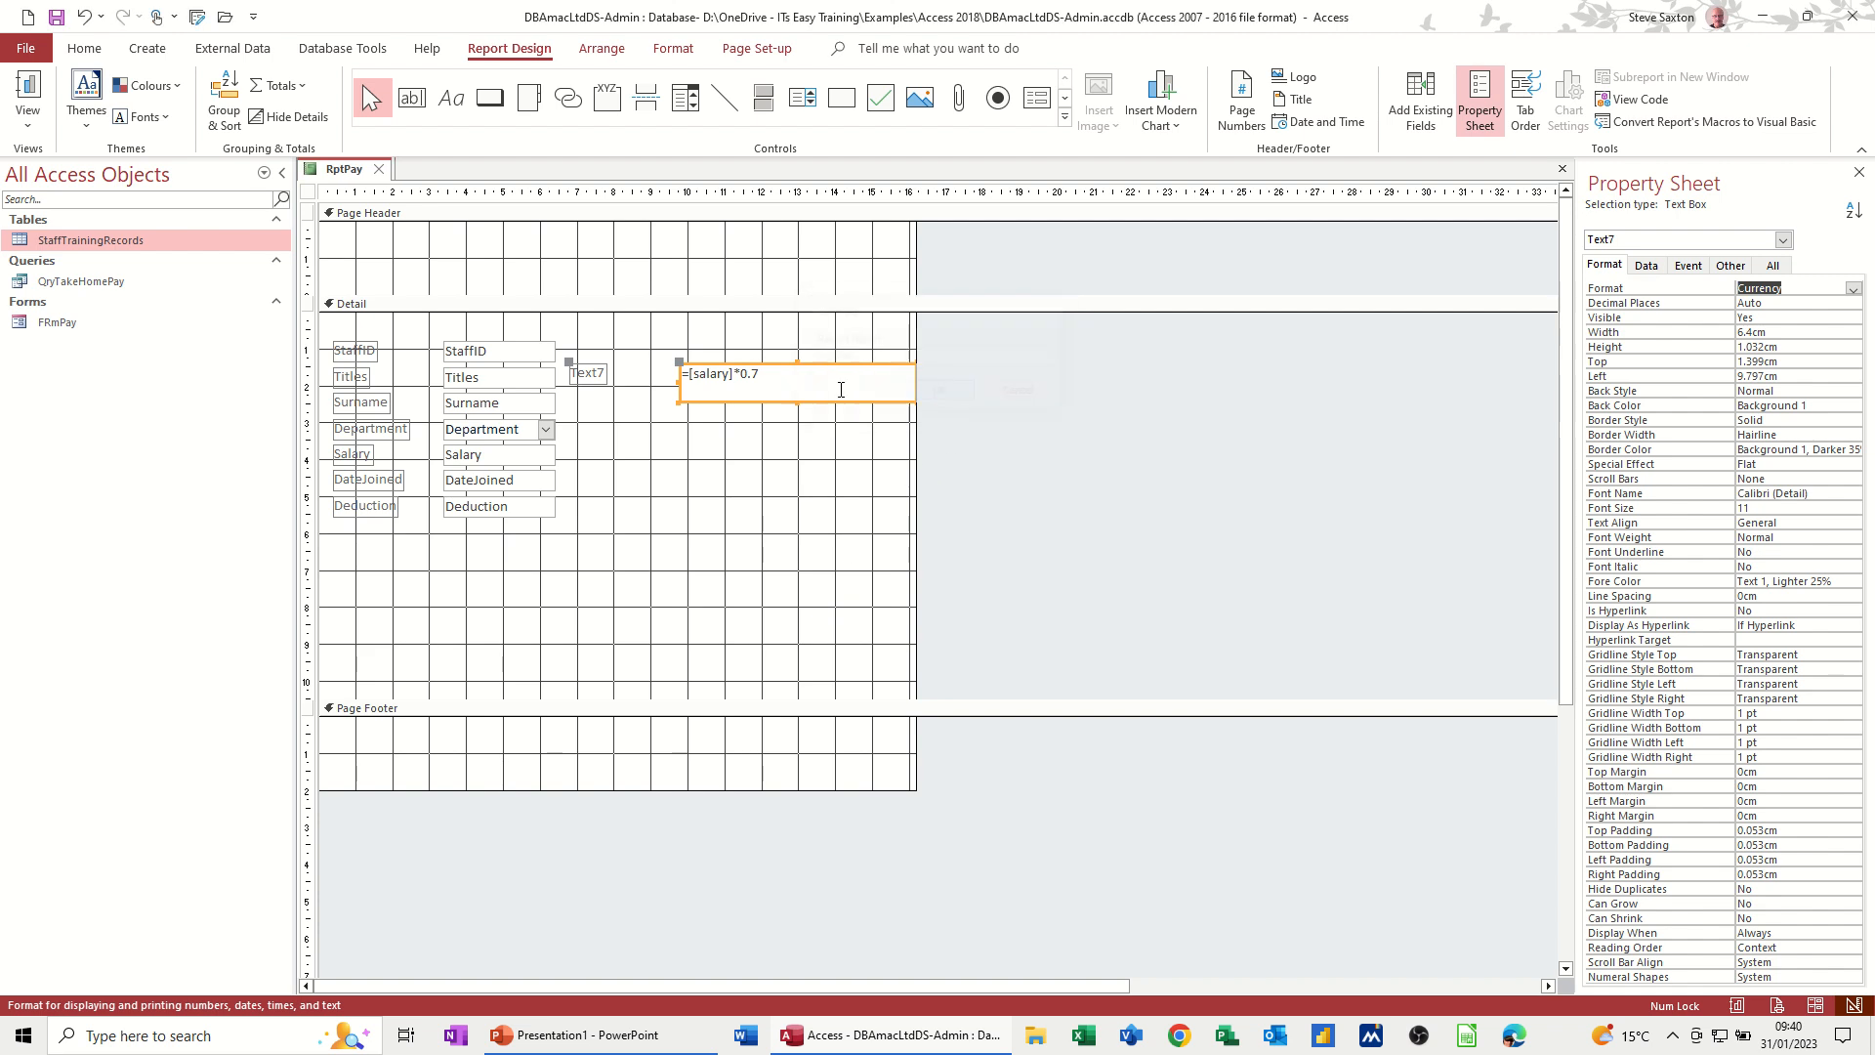
click(36, 94)
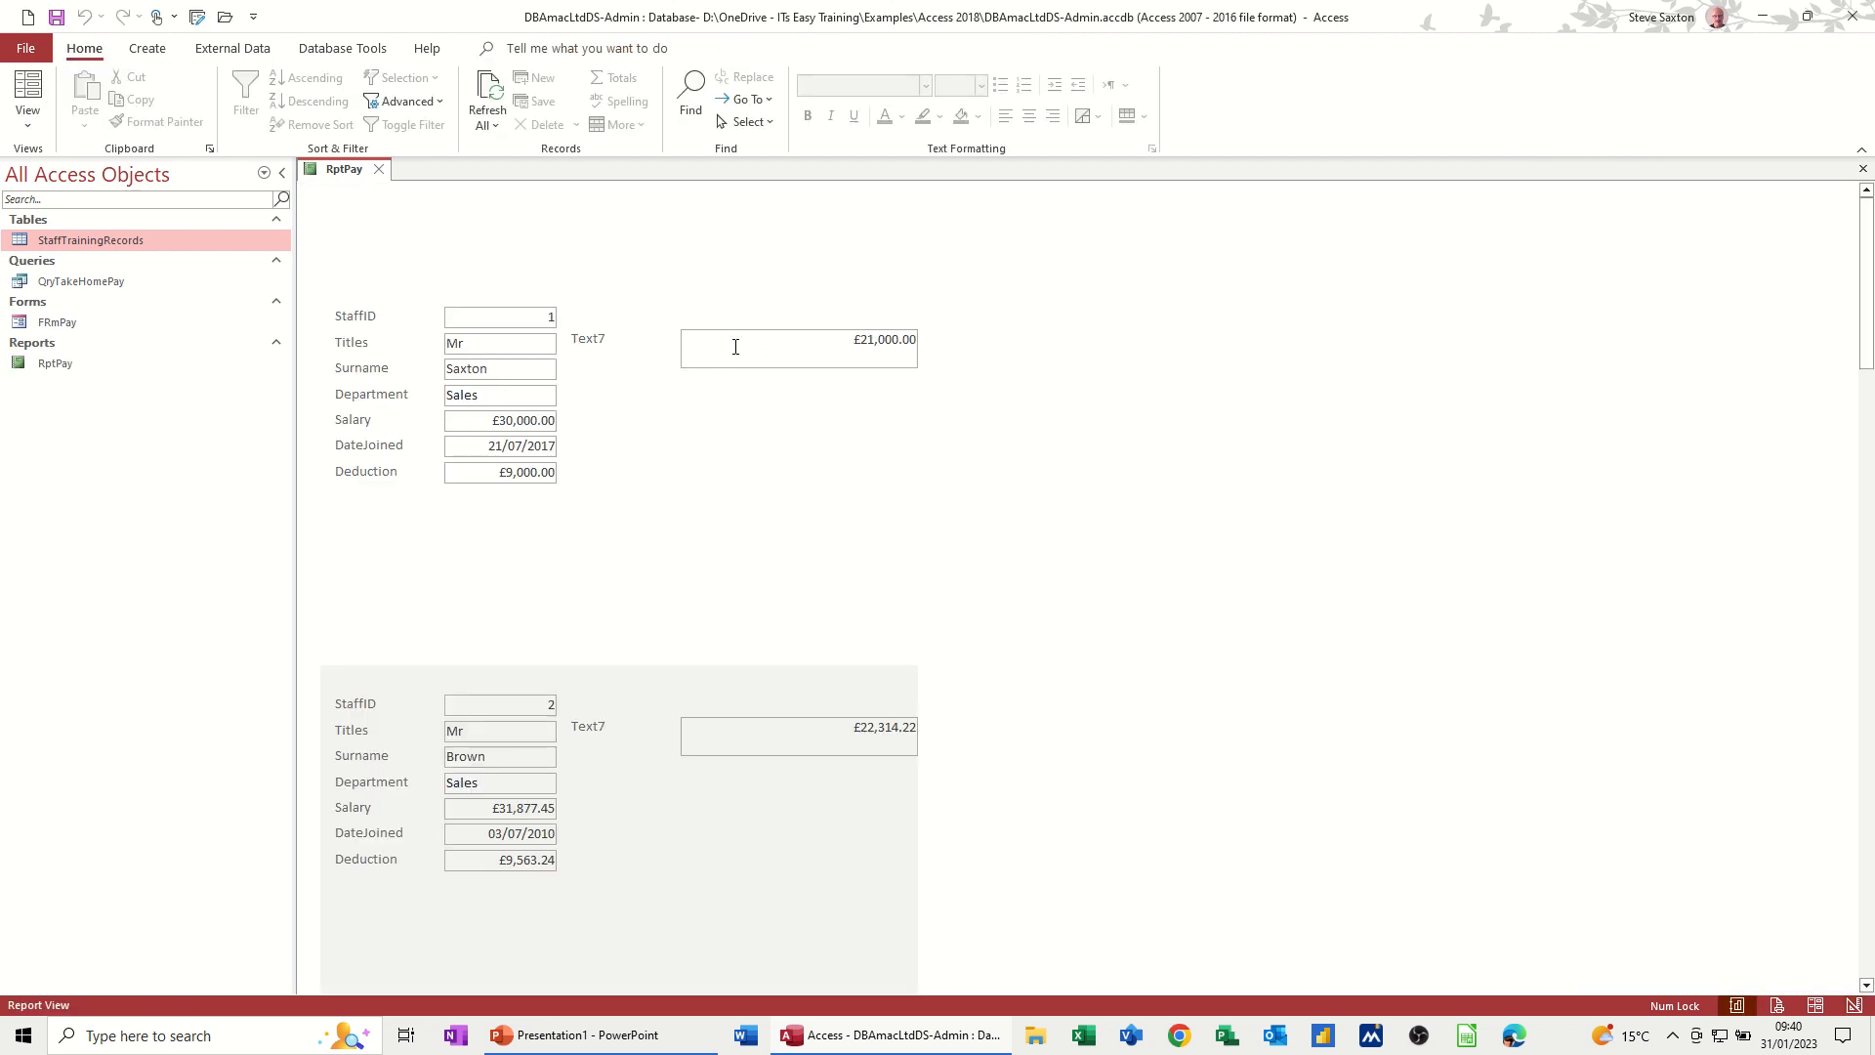